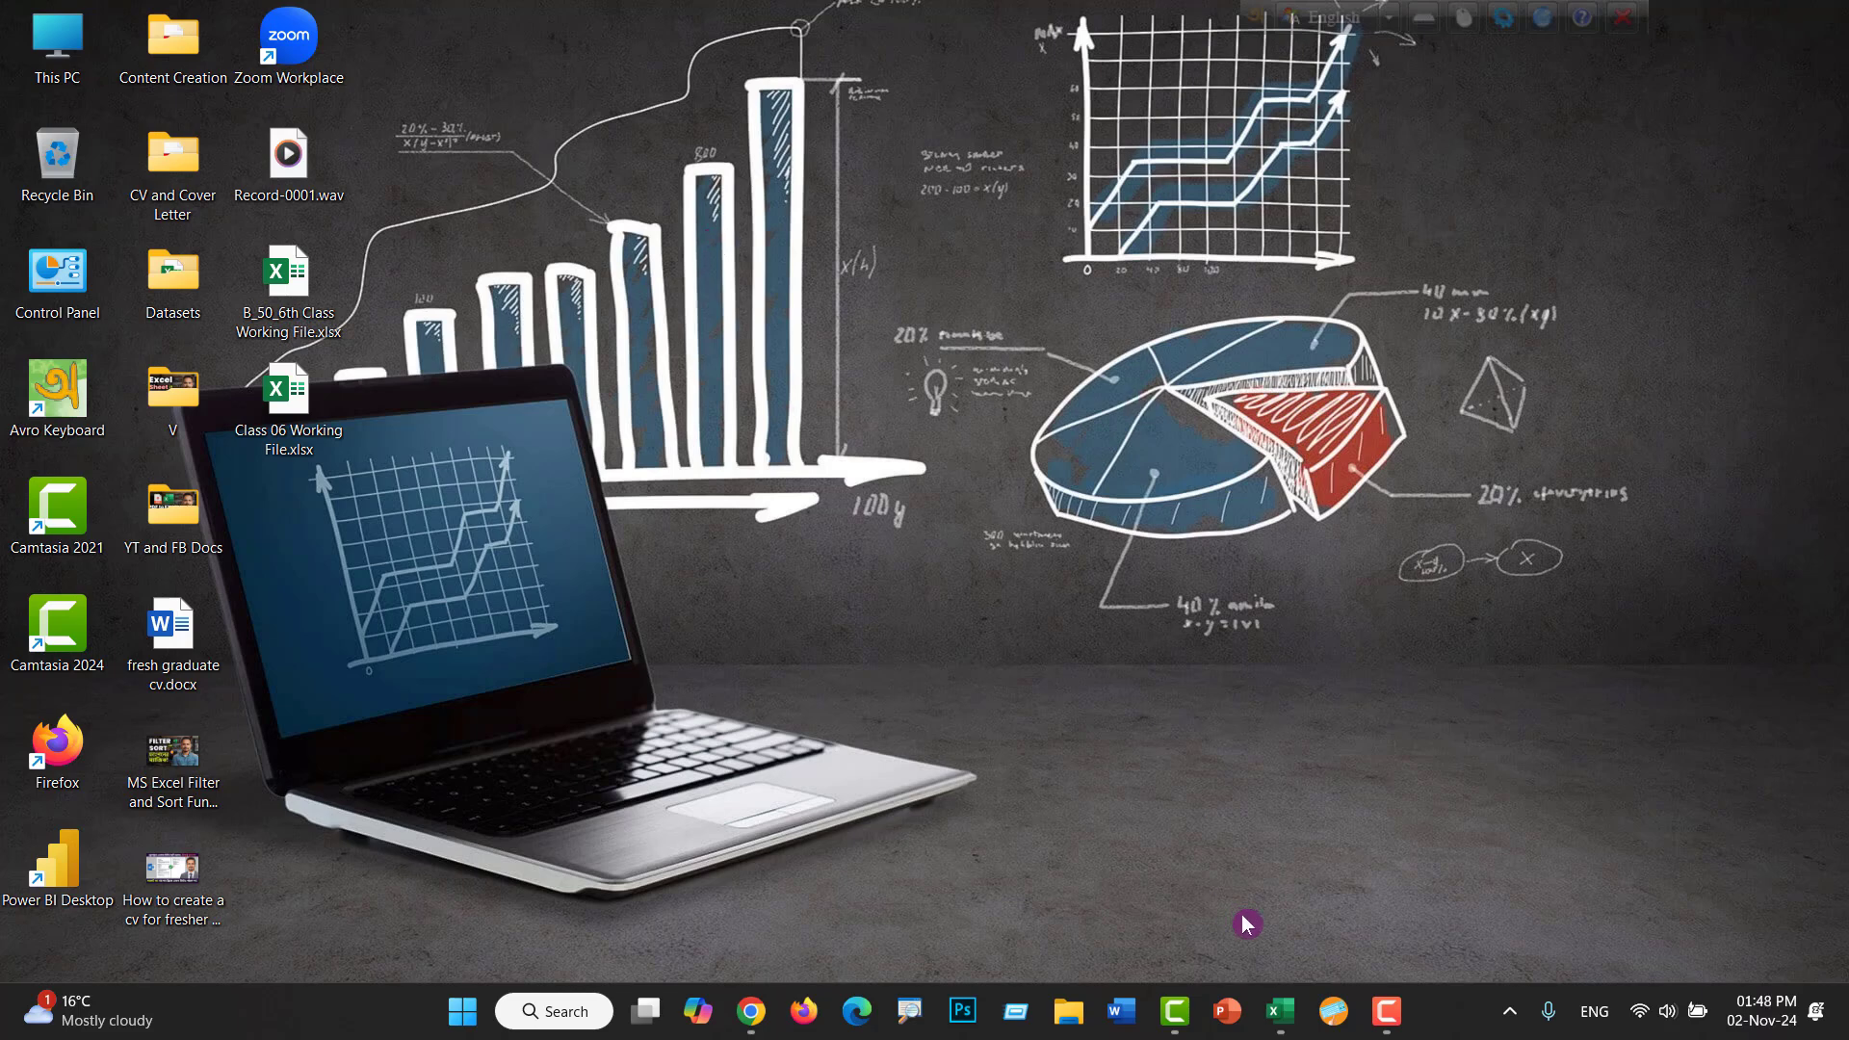
Step: Switch to the blank Excel workbook and bring up its data import commands
left_click(1280, 1011)
left_click(569, 570)
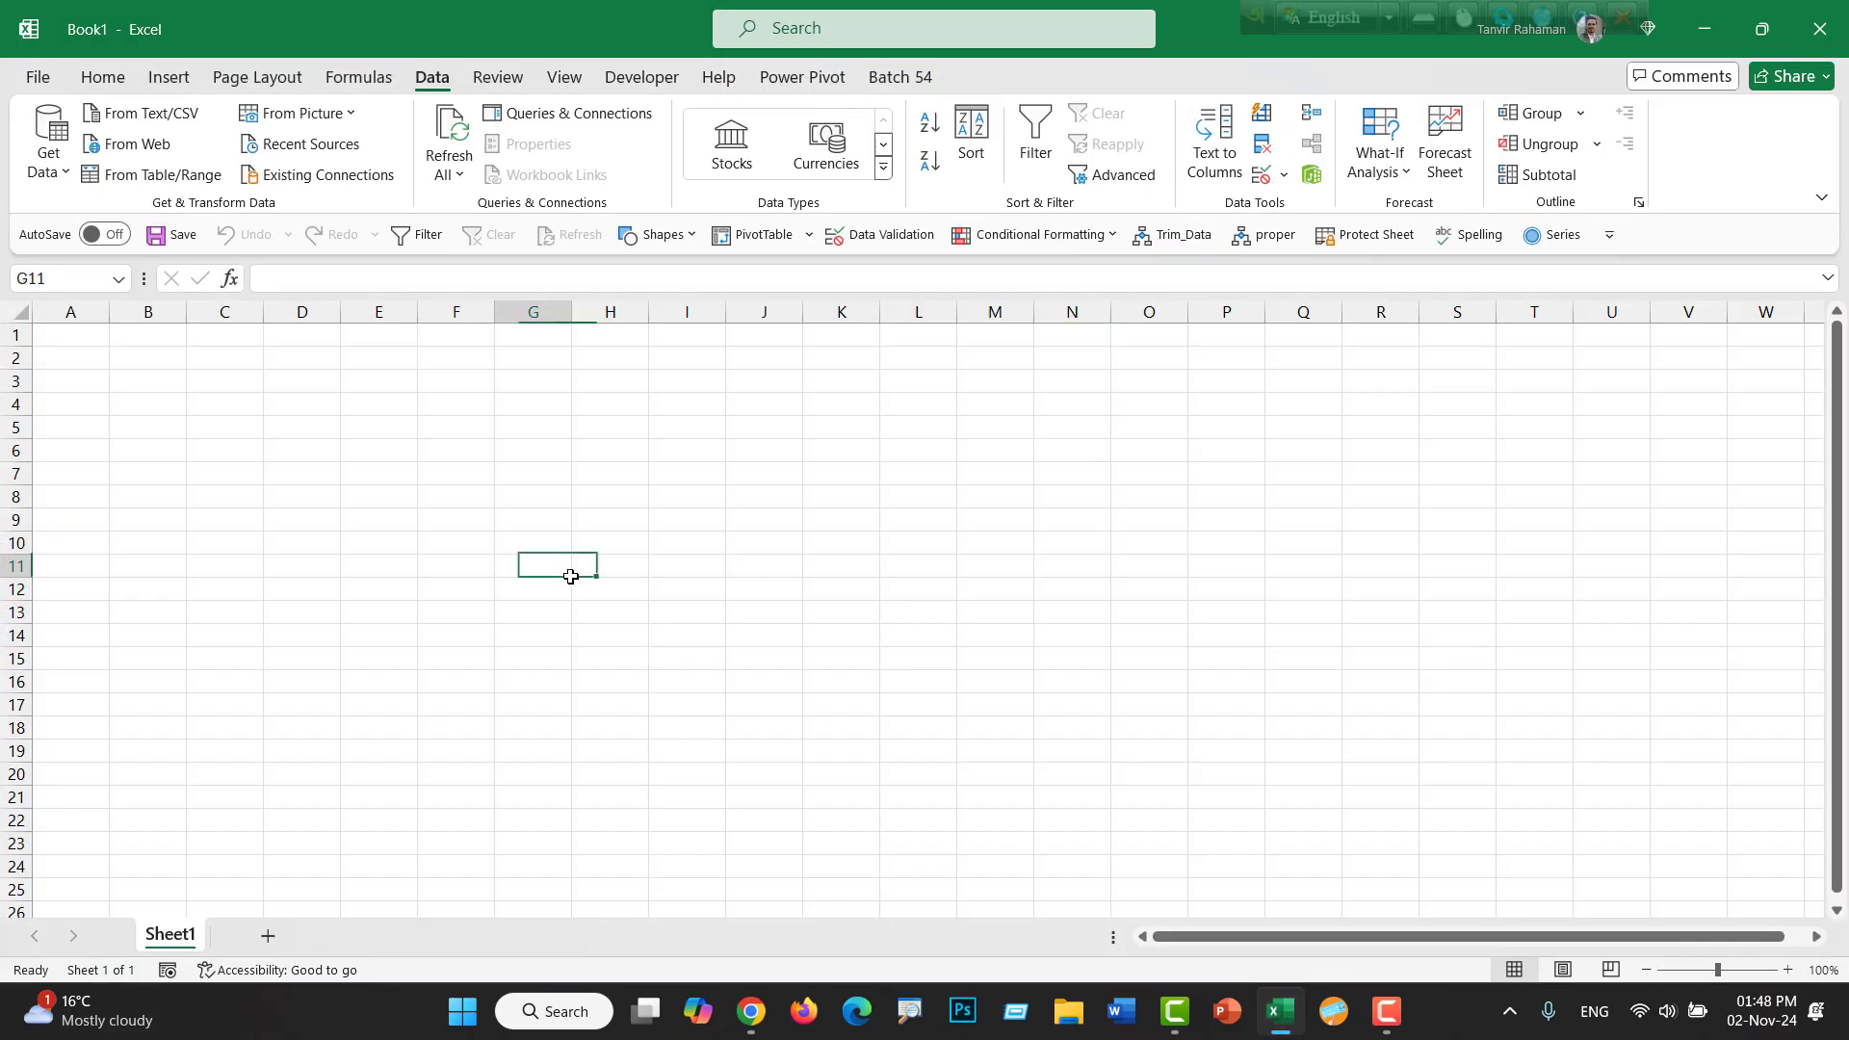
left_click(448, 74)
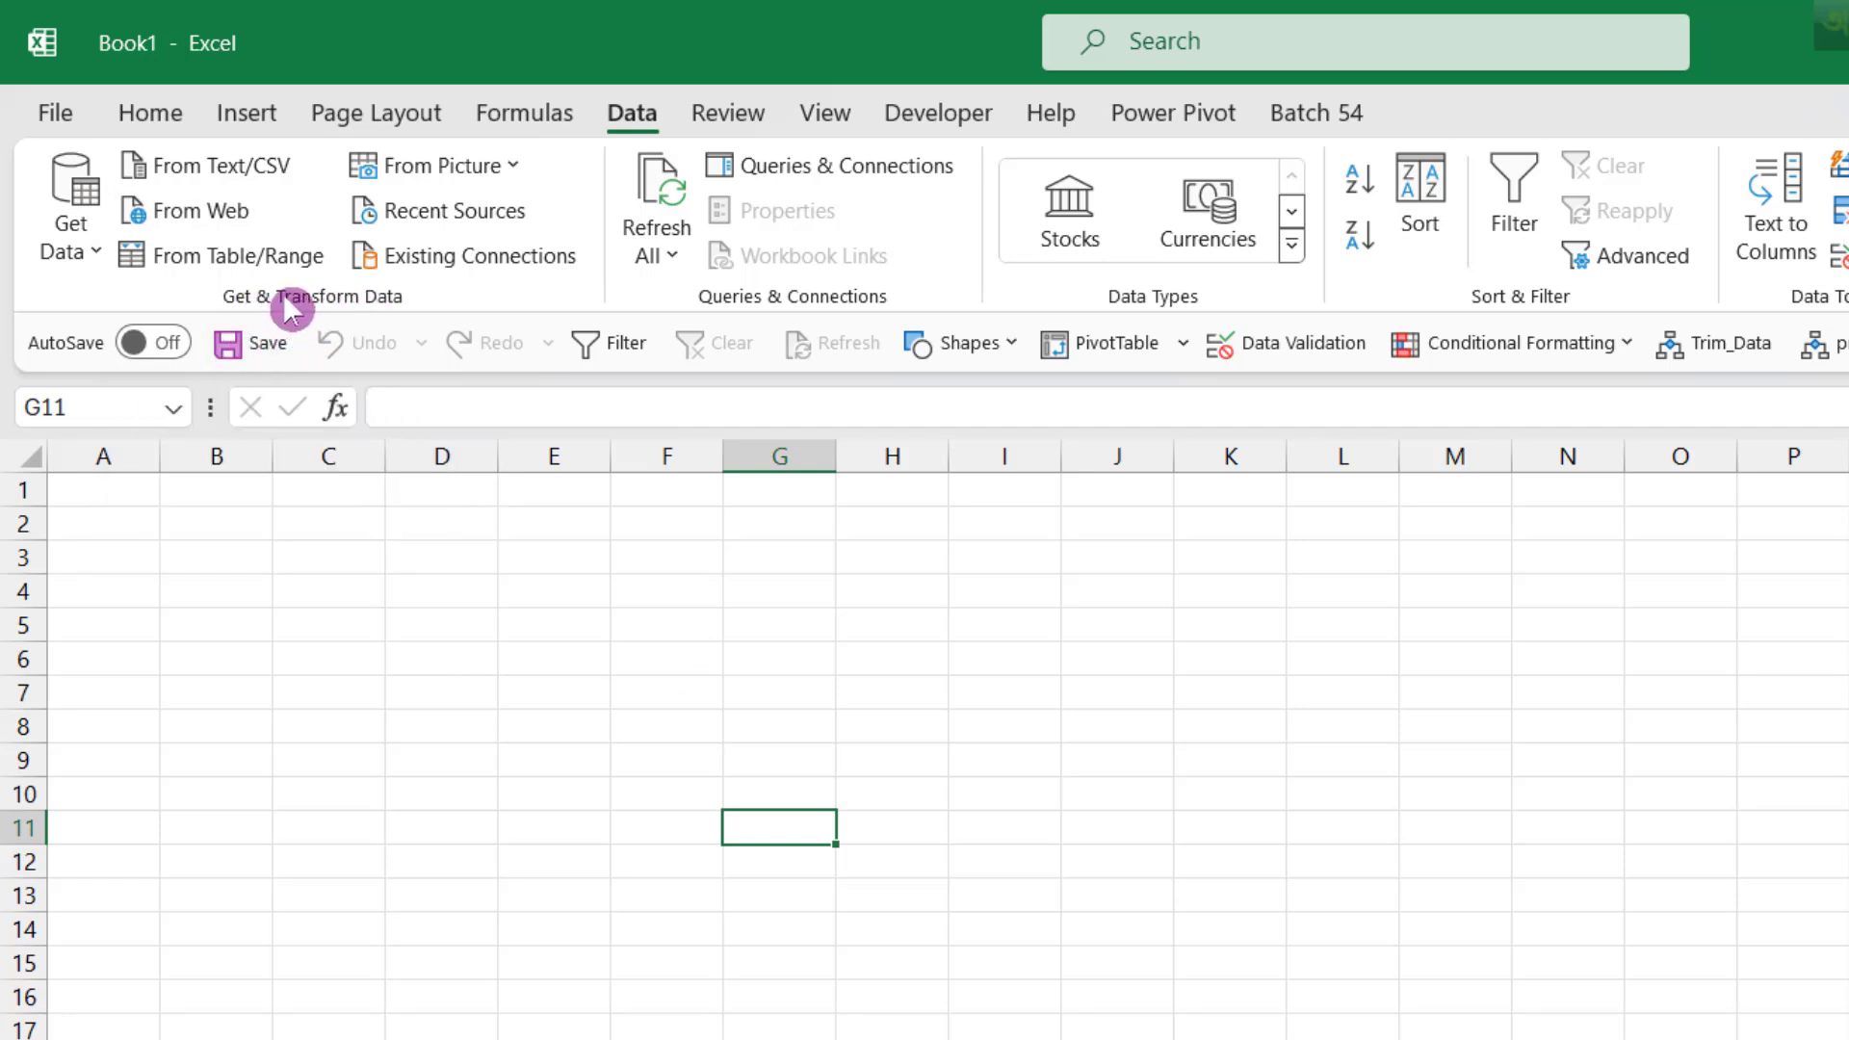
Step: Import menu_items.csv from the Restaurant+Orders+CSV folder and open it in Power Query Editor for transformation
left_click(211, 169)
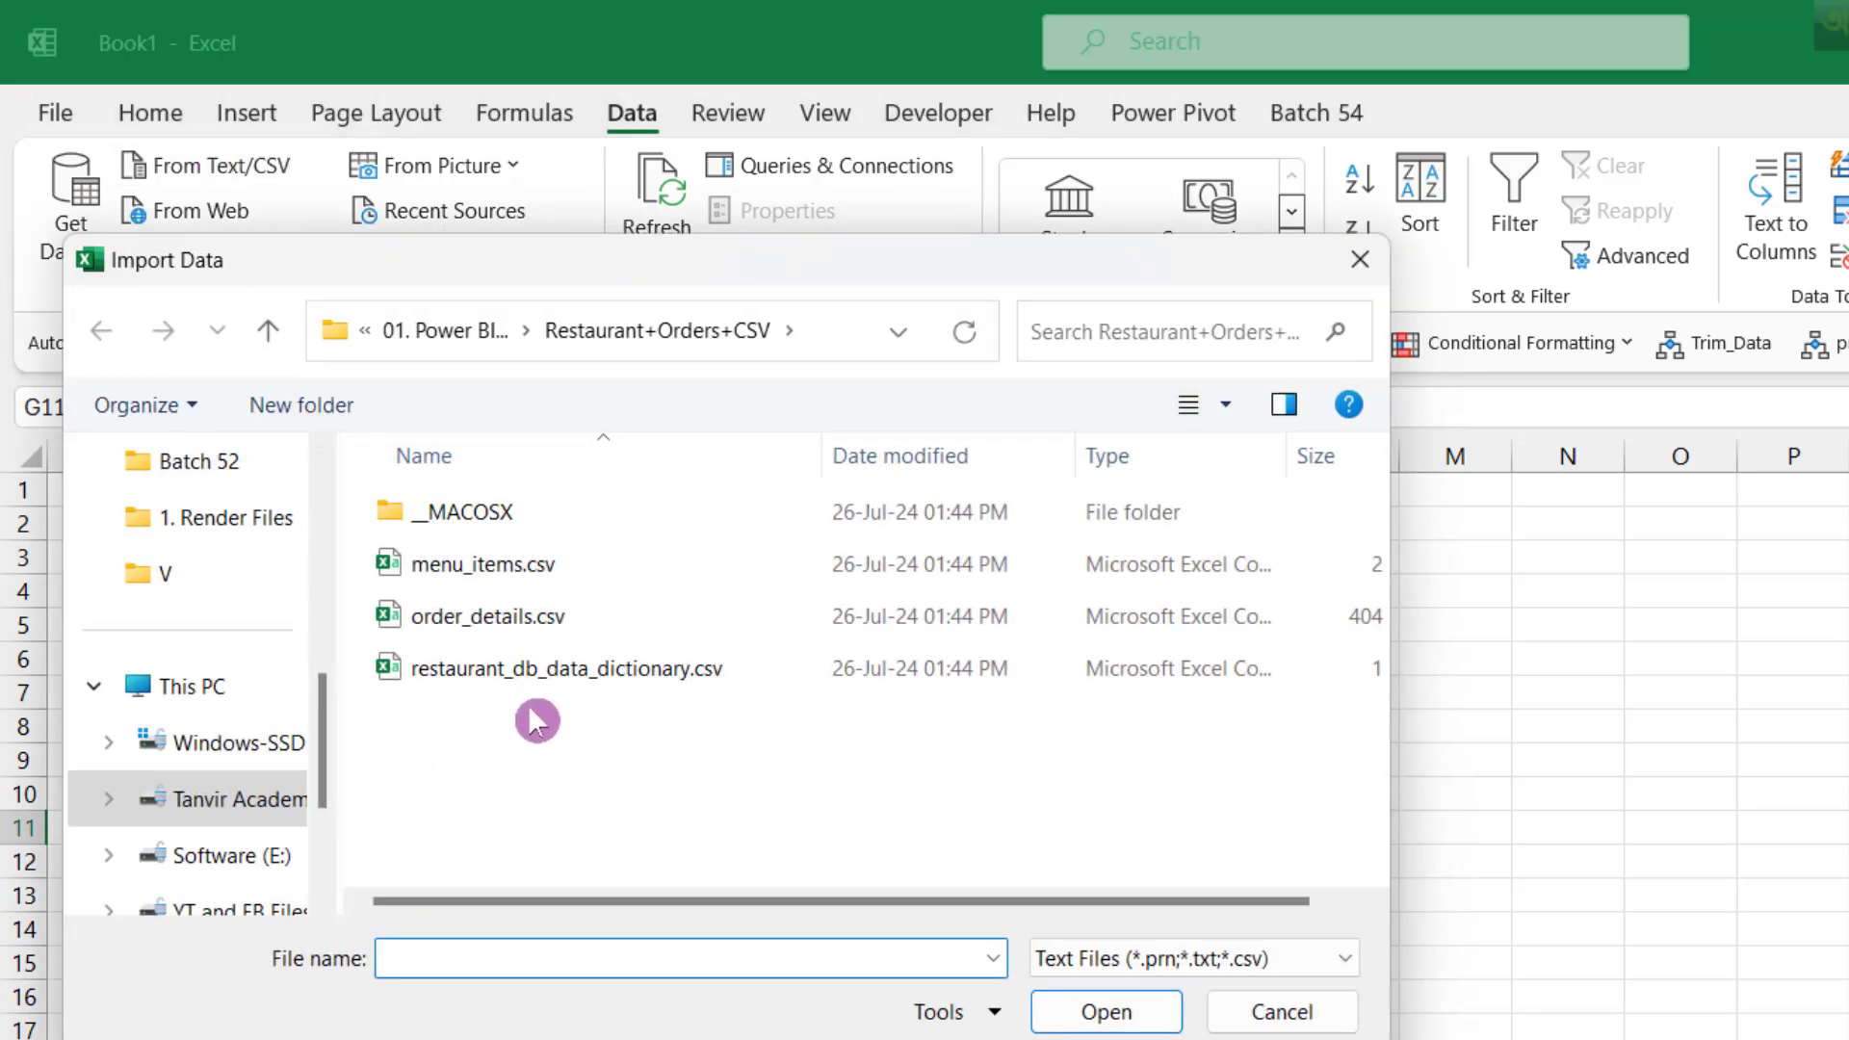
left_click(525, 624)
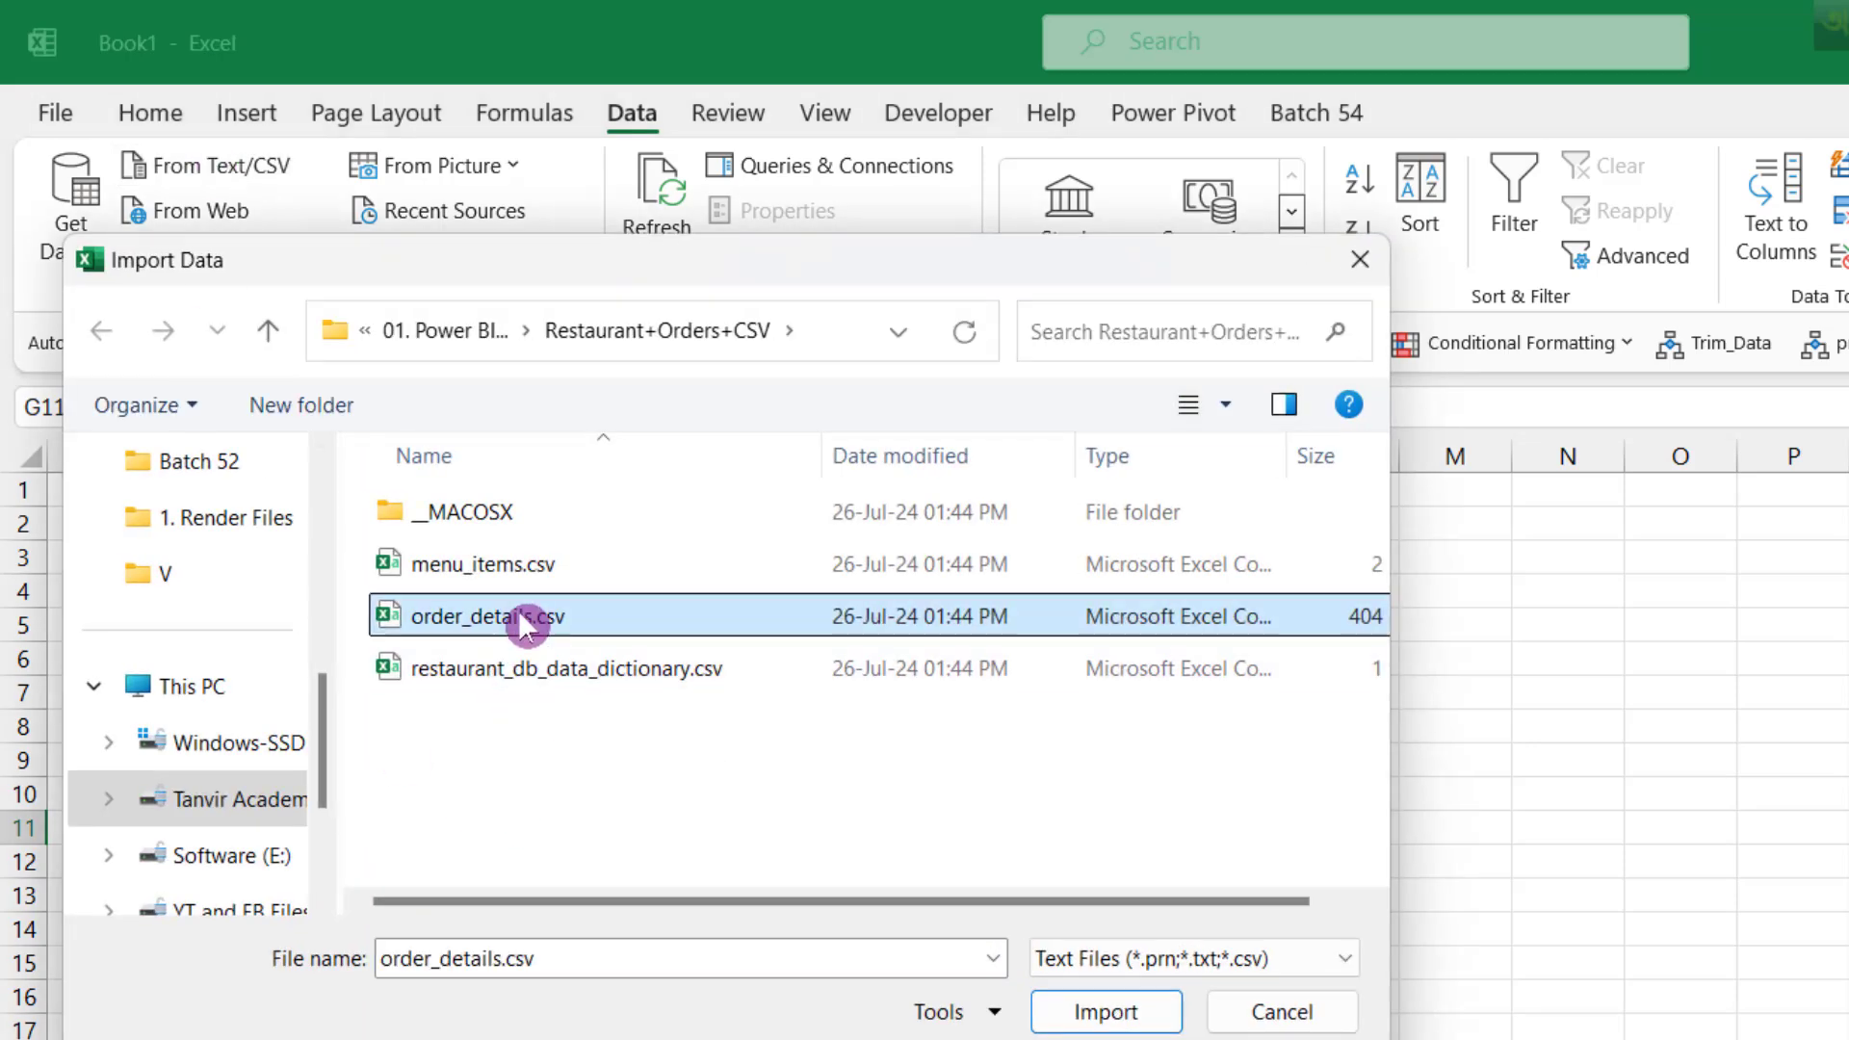
left_click(555, 578)
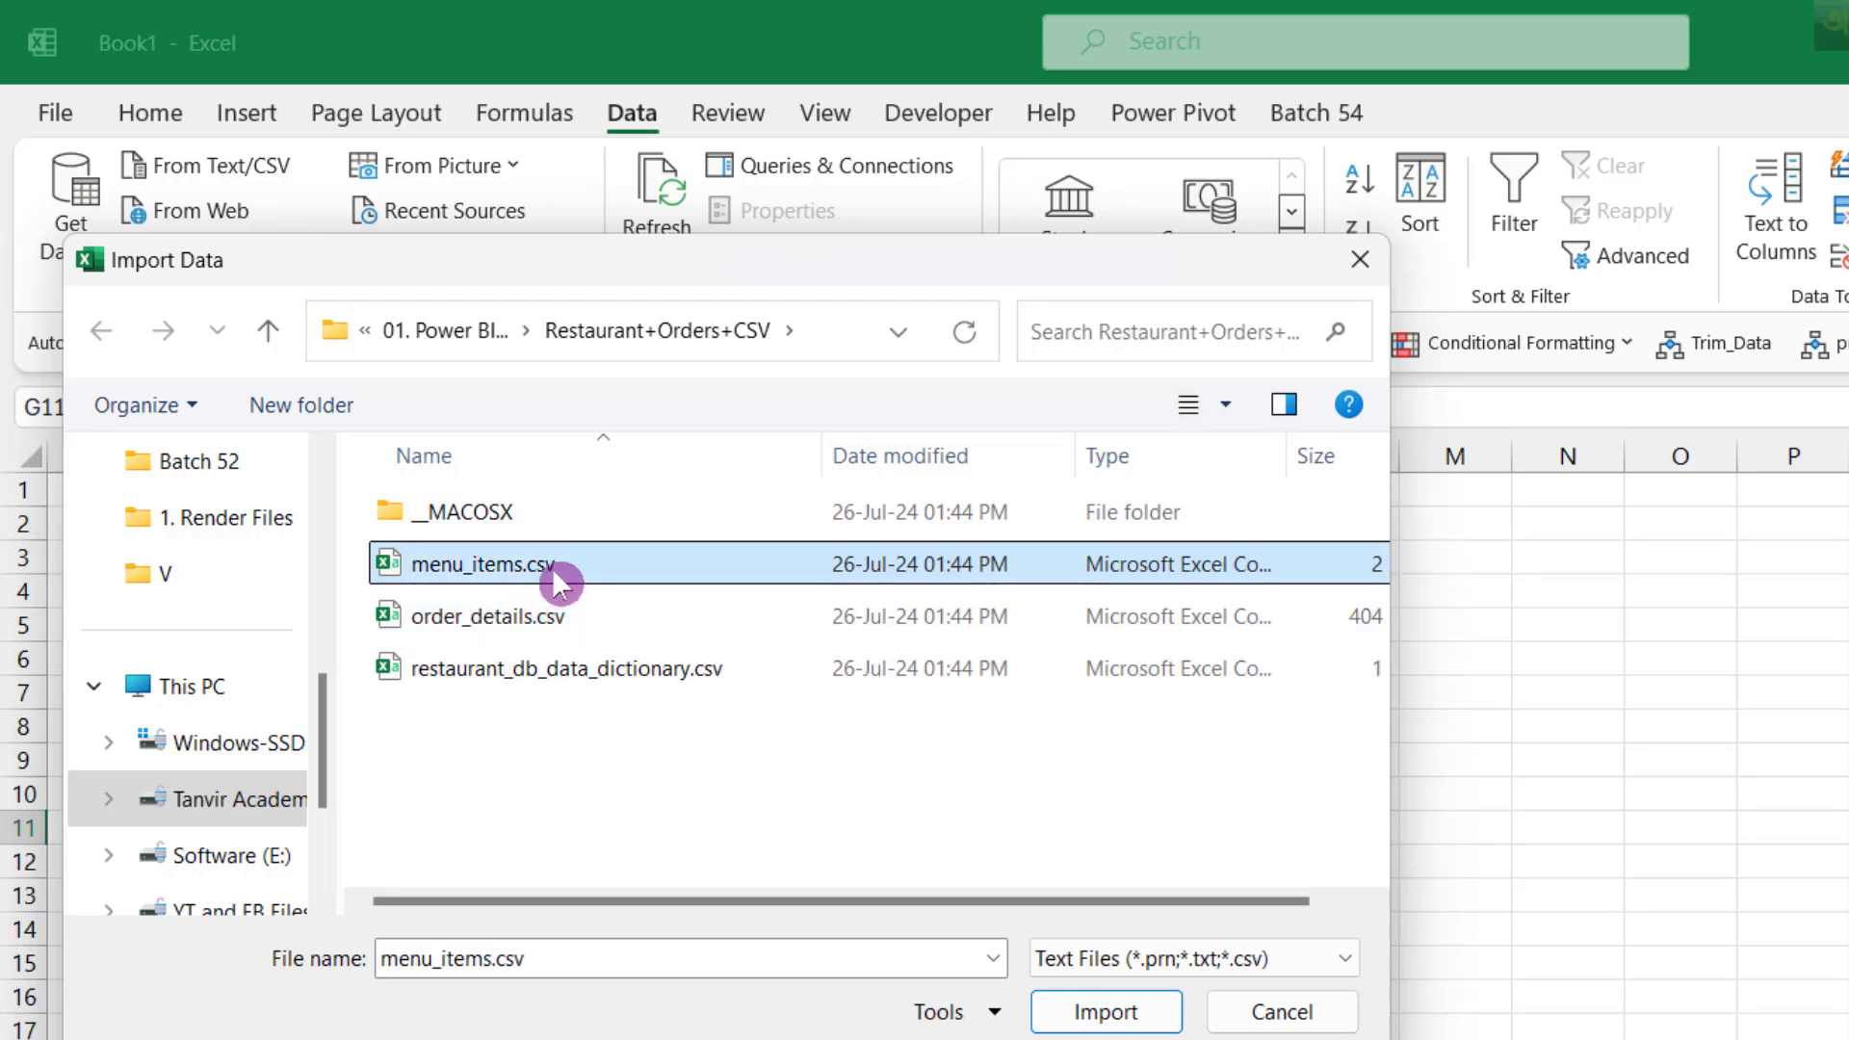
left_click(557, 613)
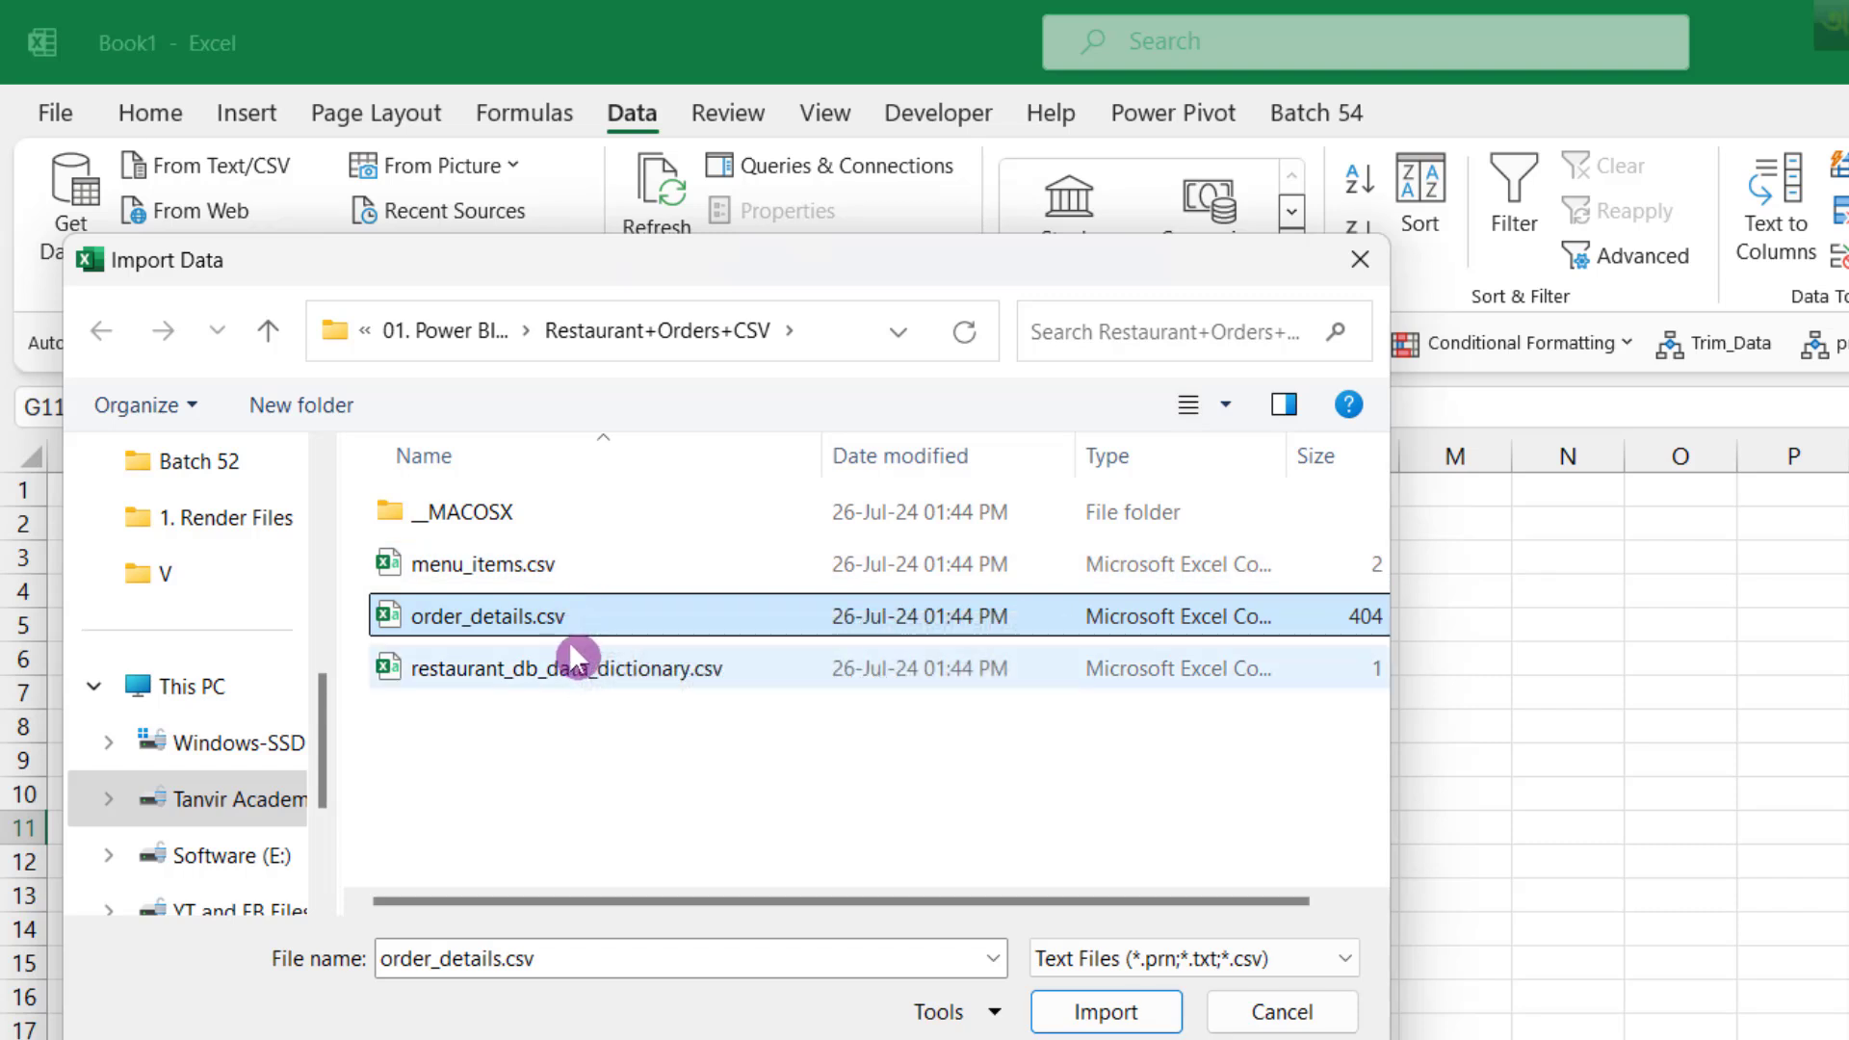
left_click(528, 570)
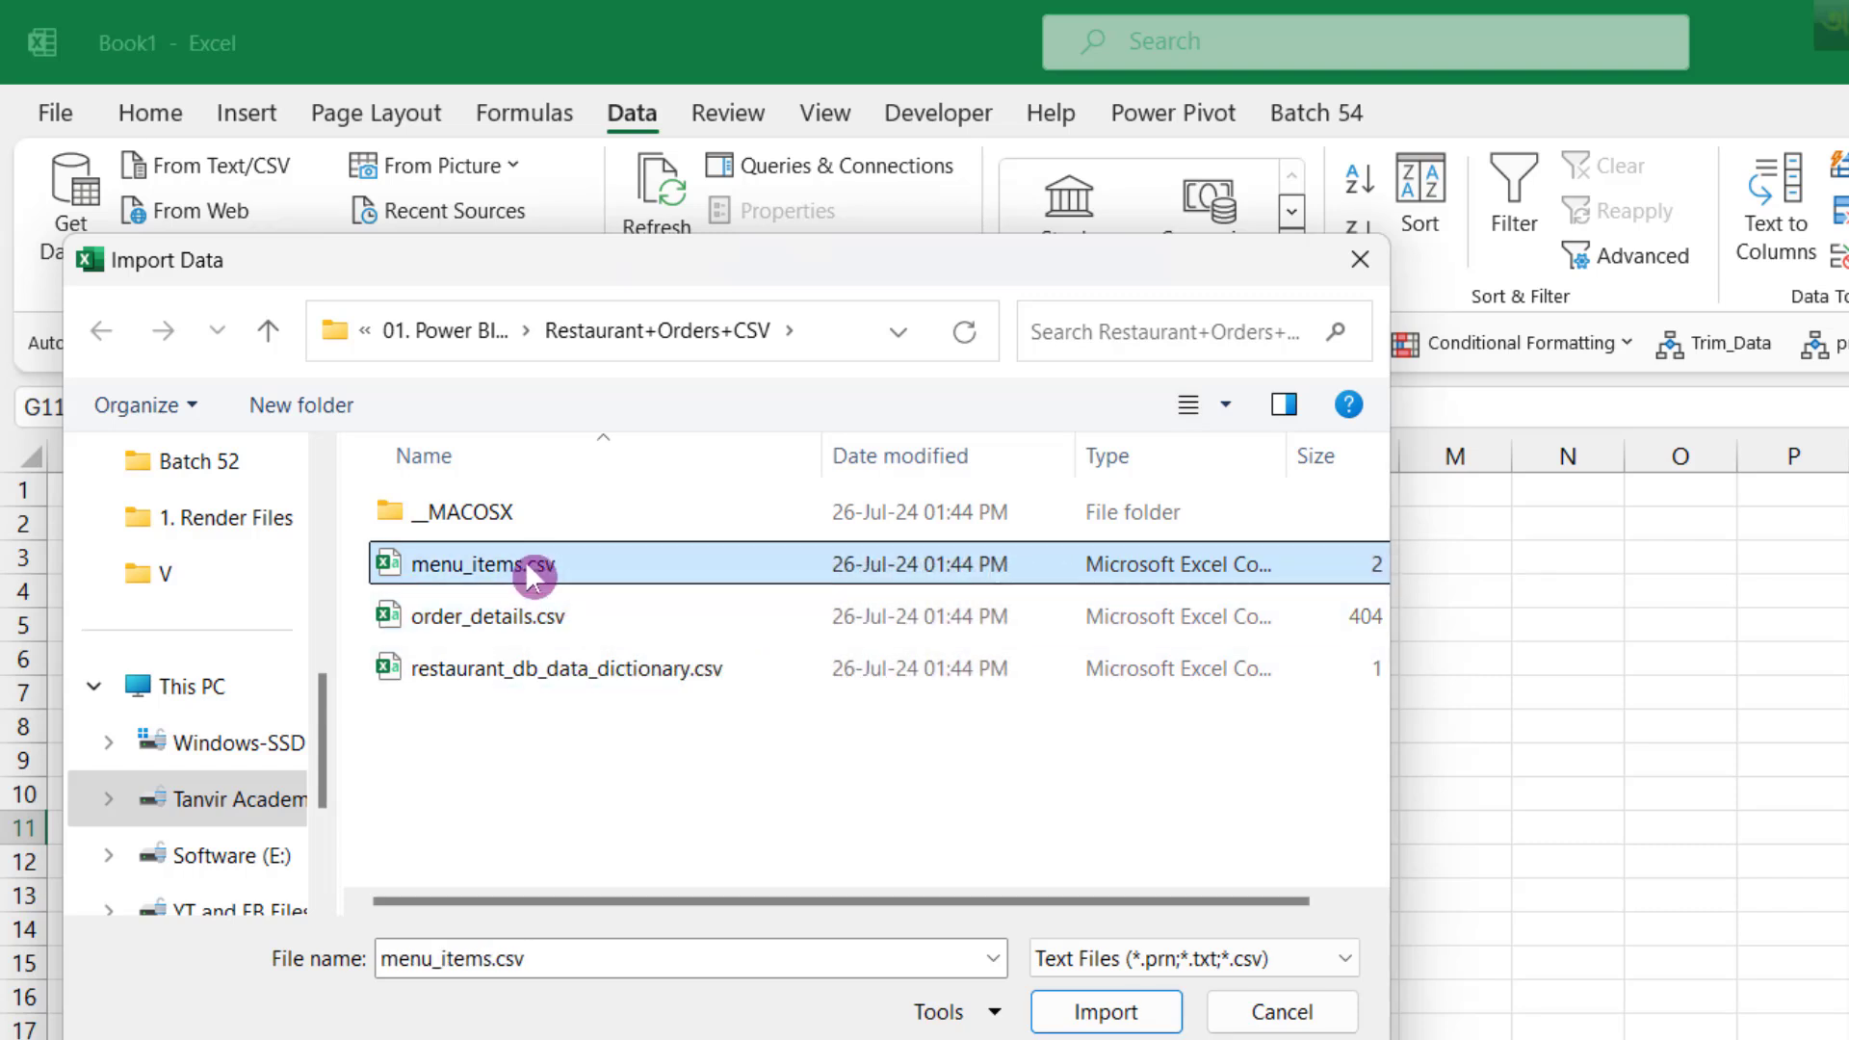
left_click(528, 621)
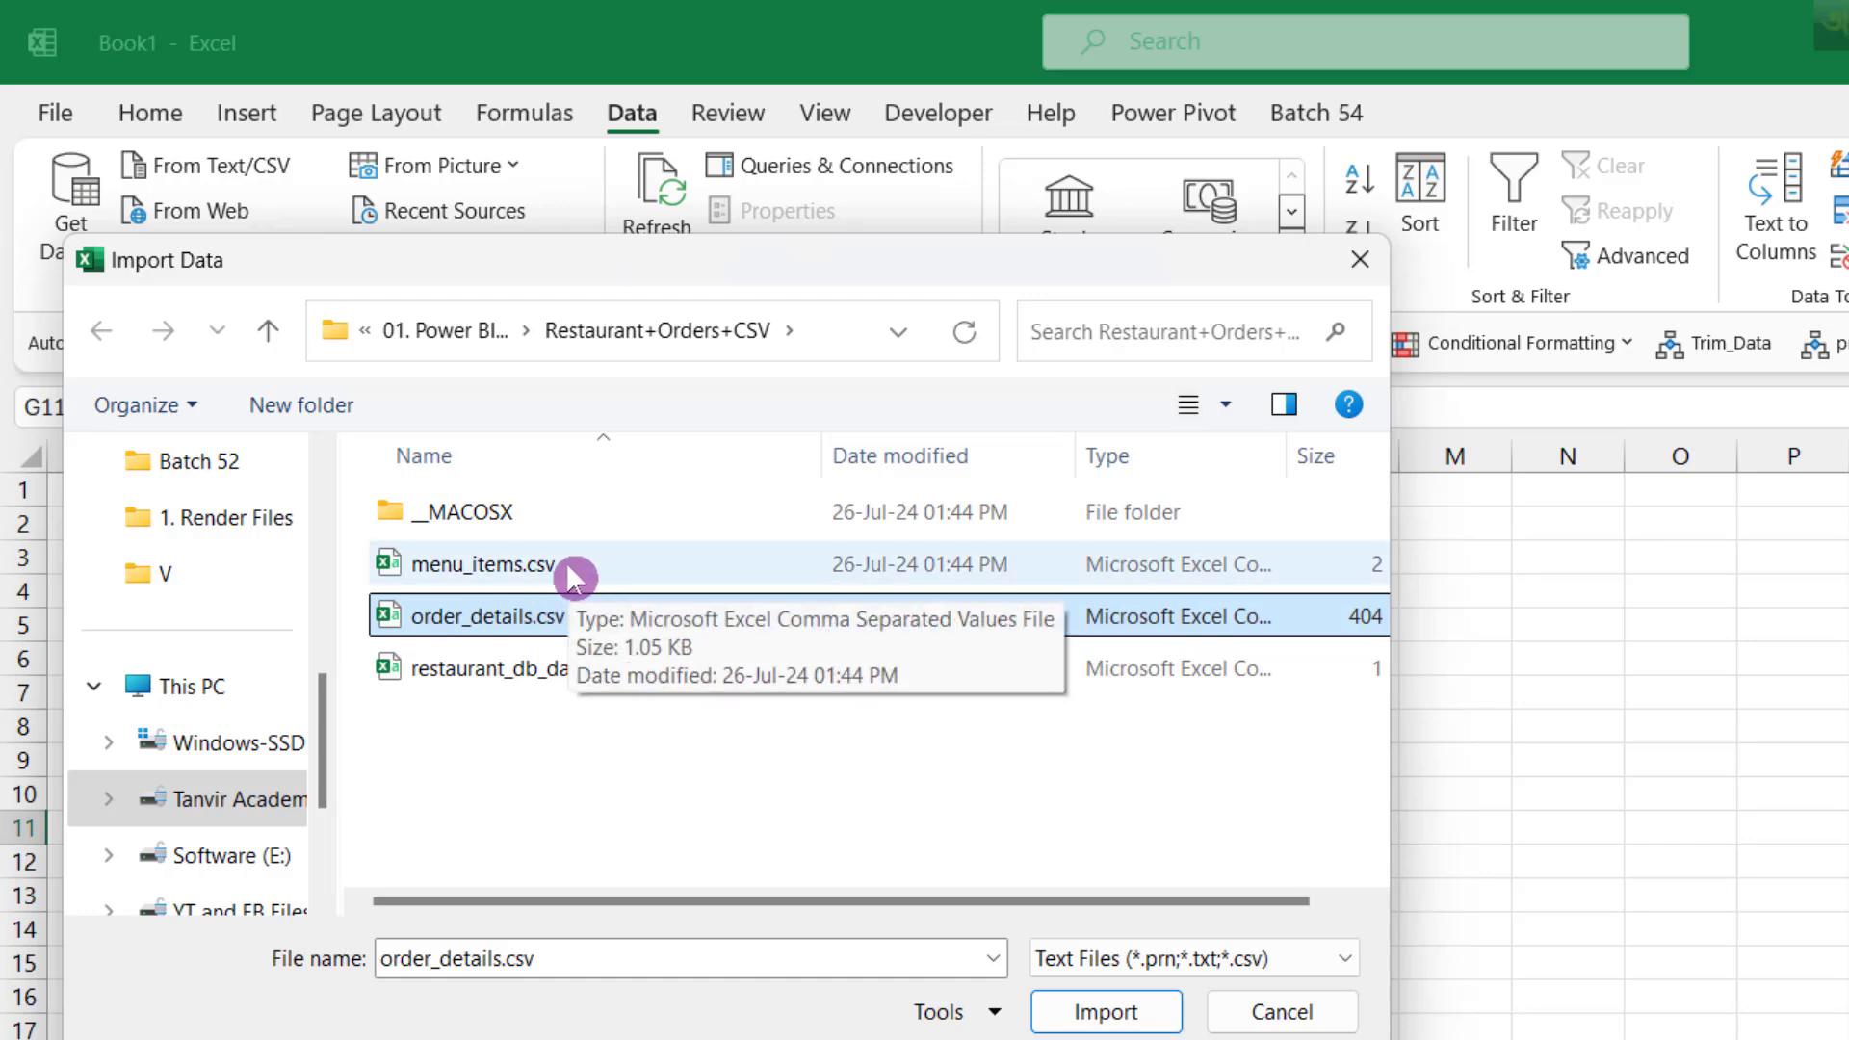
left_click(522, 564)
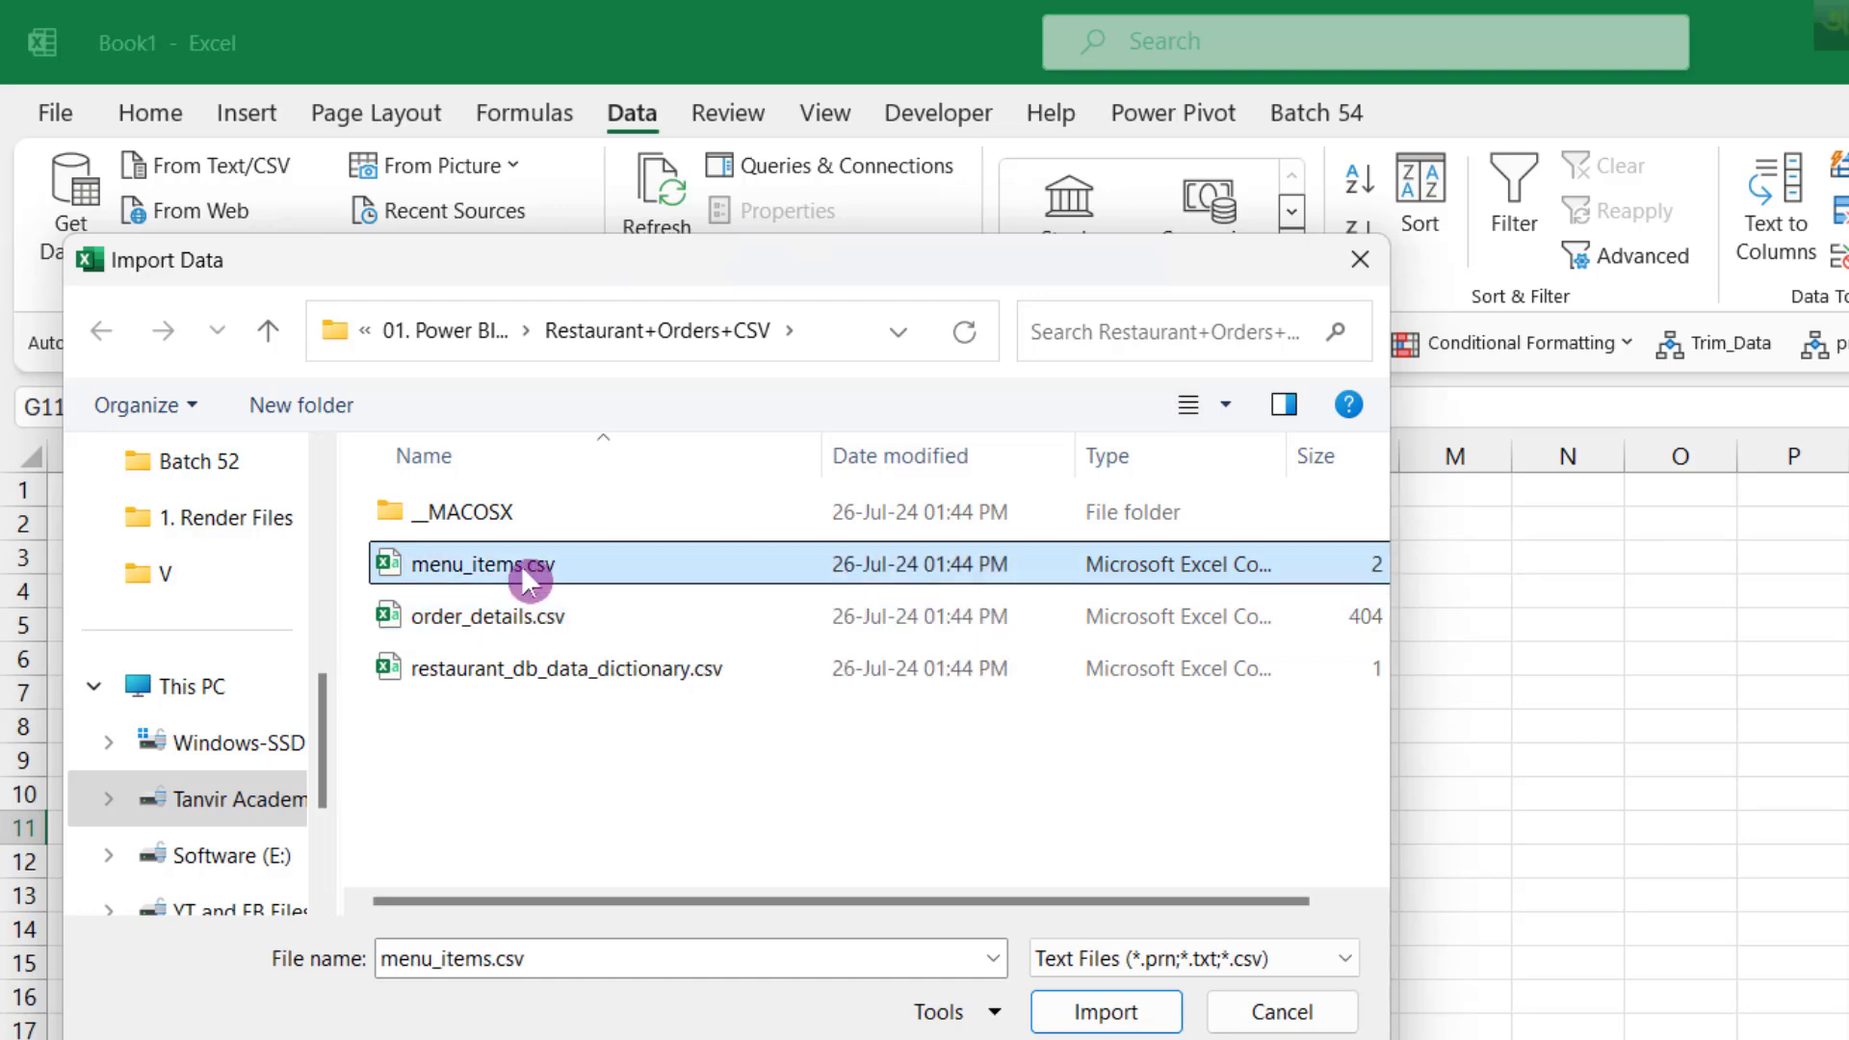
left_click(1136, 1013)
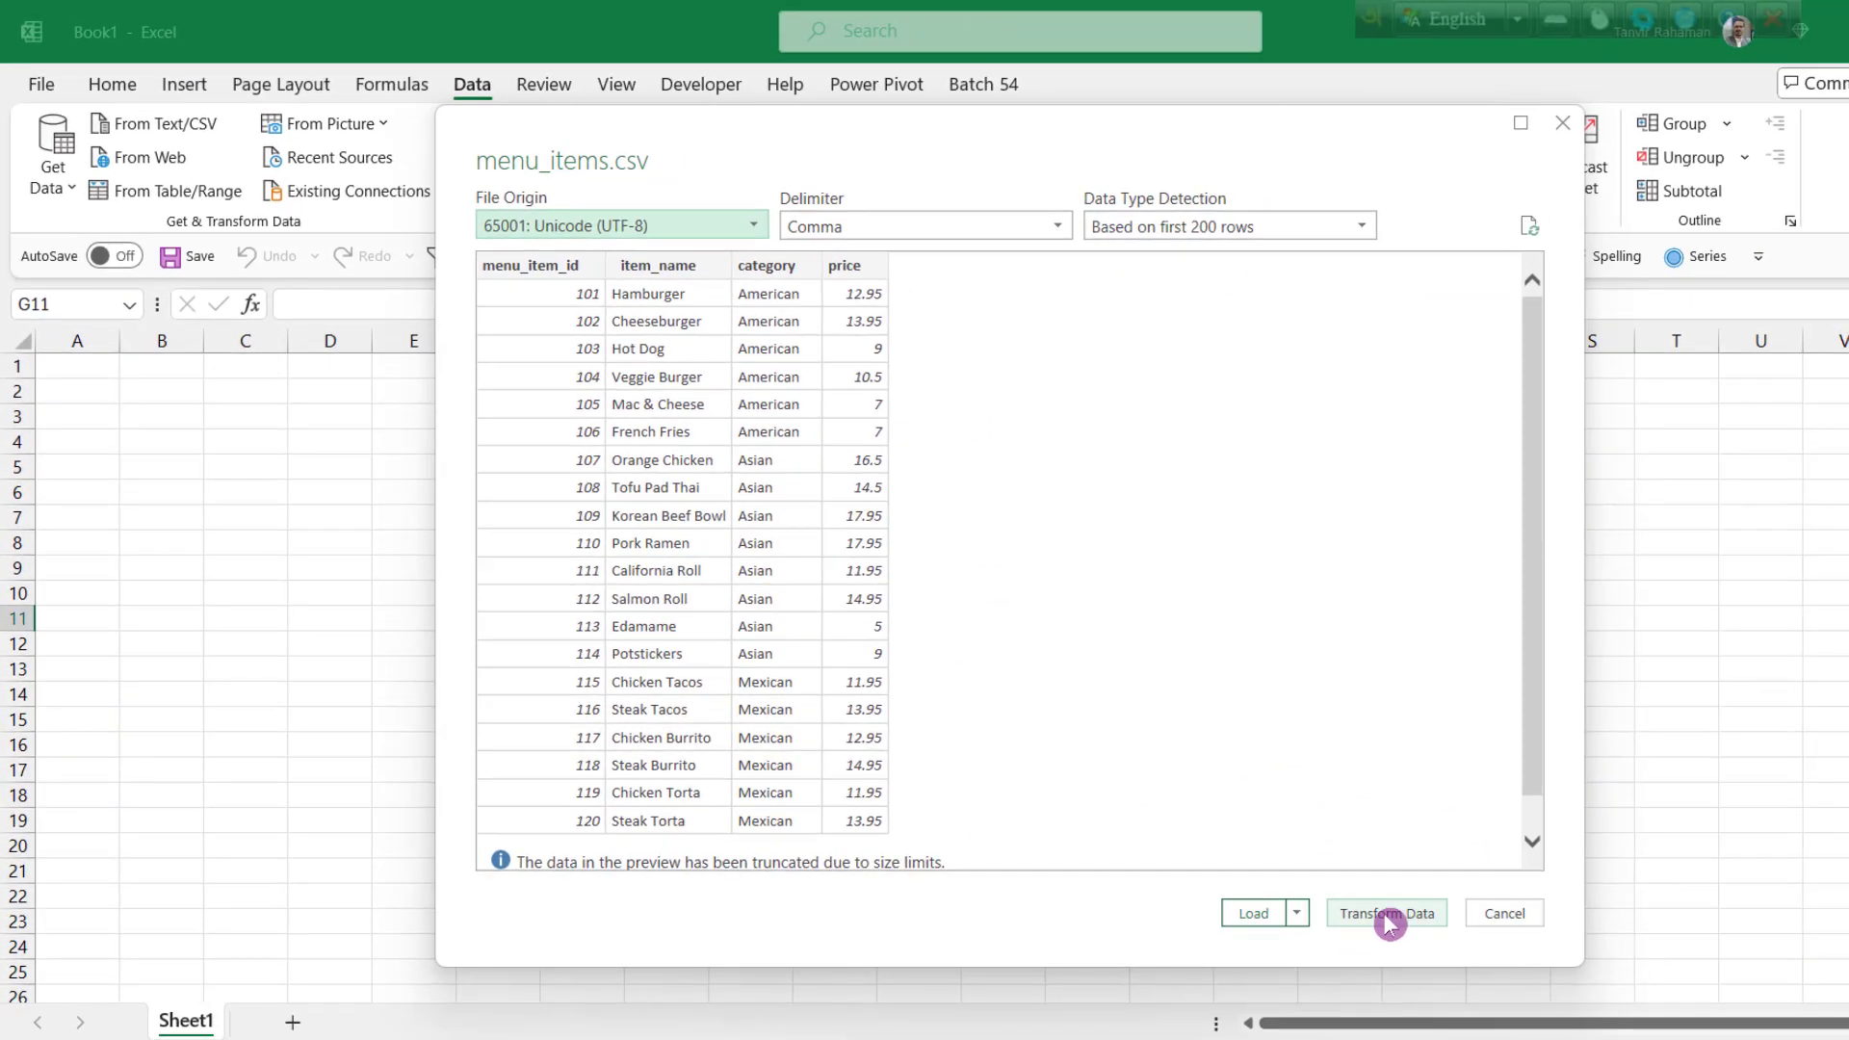
left_click(1387, 913)
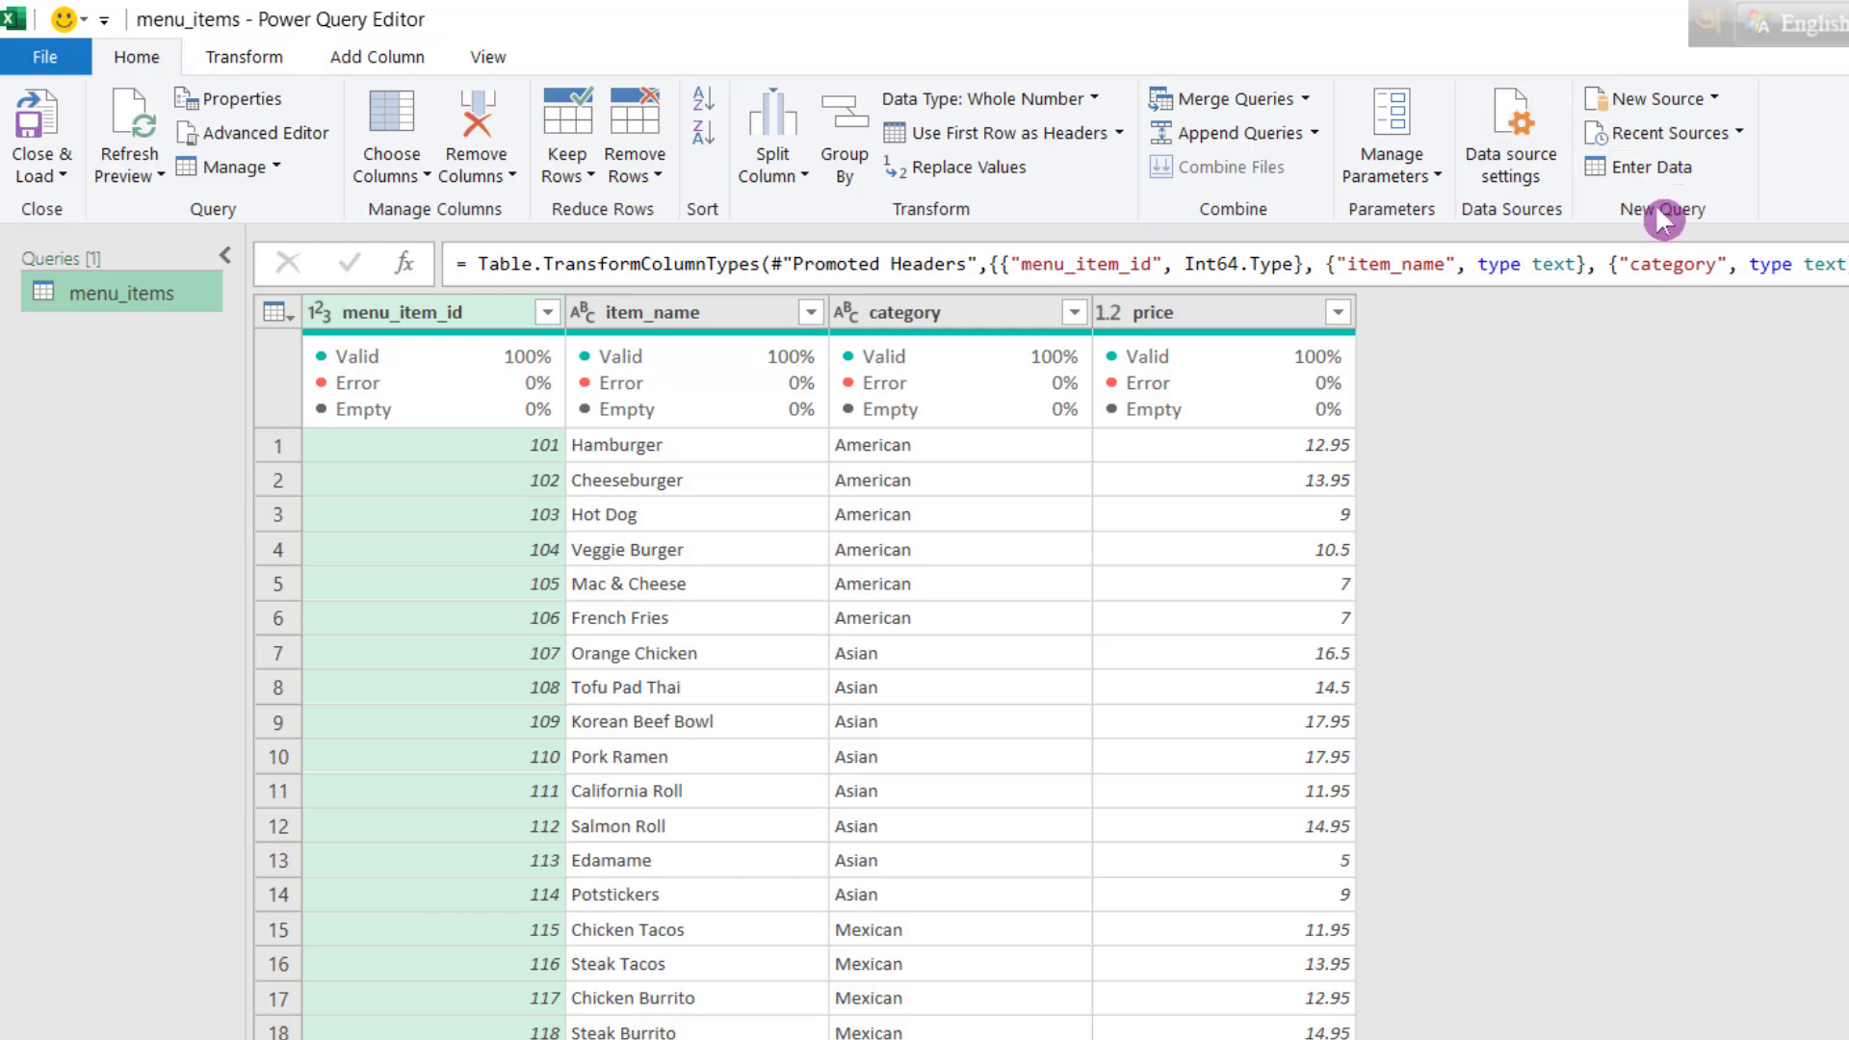
Step: Add order_details.csv from the Restaurant+Orders+CSV folder as a new Text/CSV source query
left_click(1705, 102)
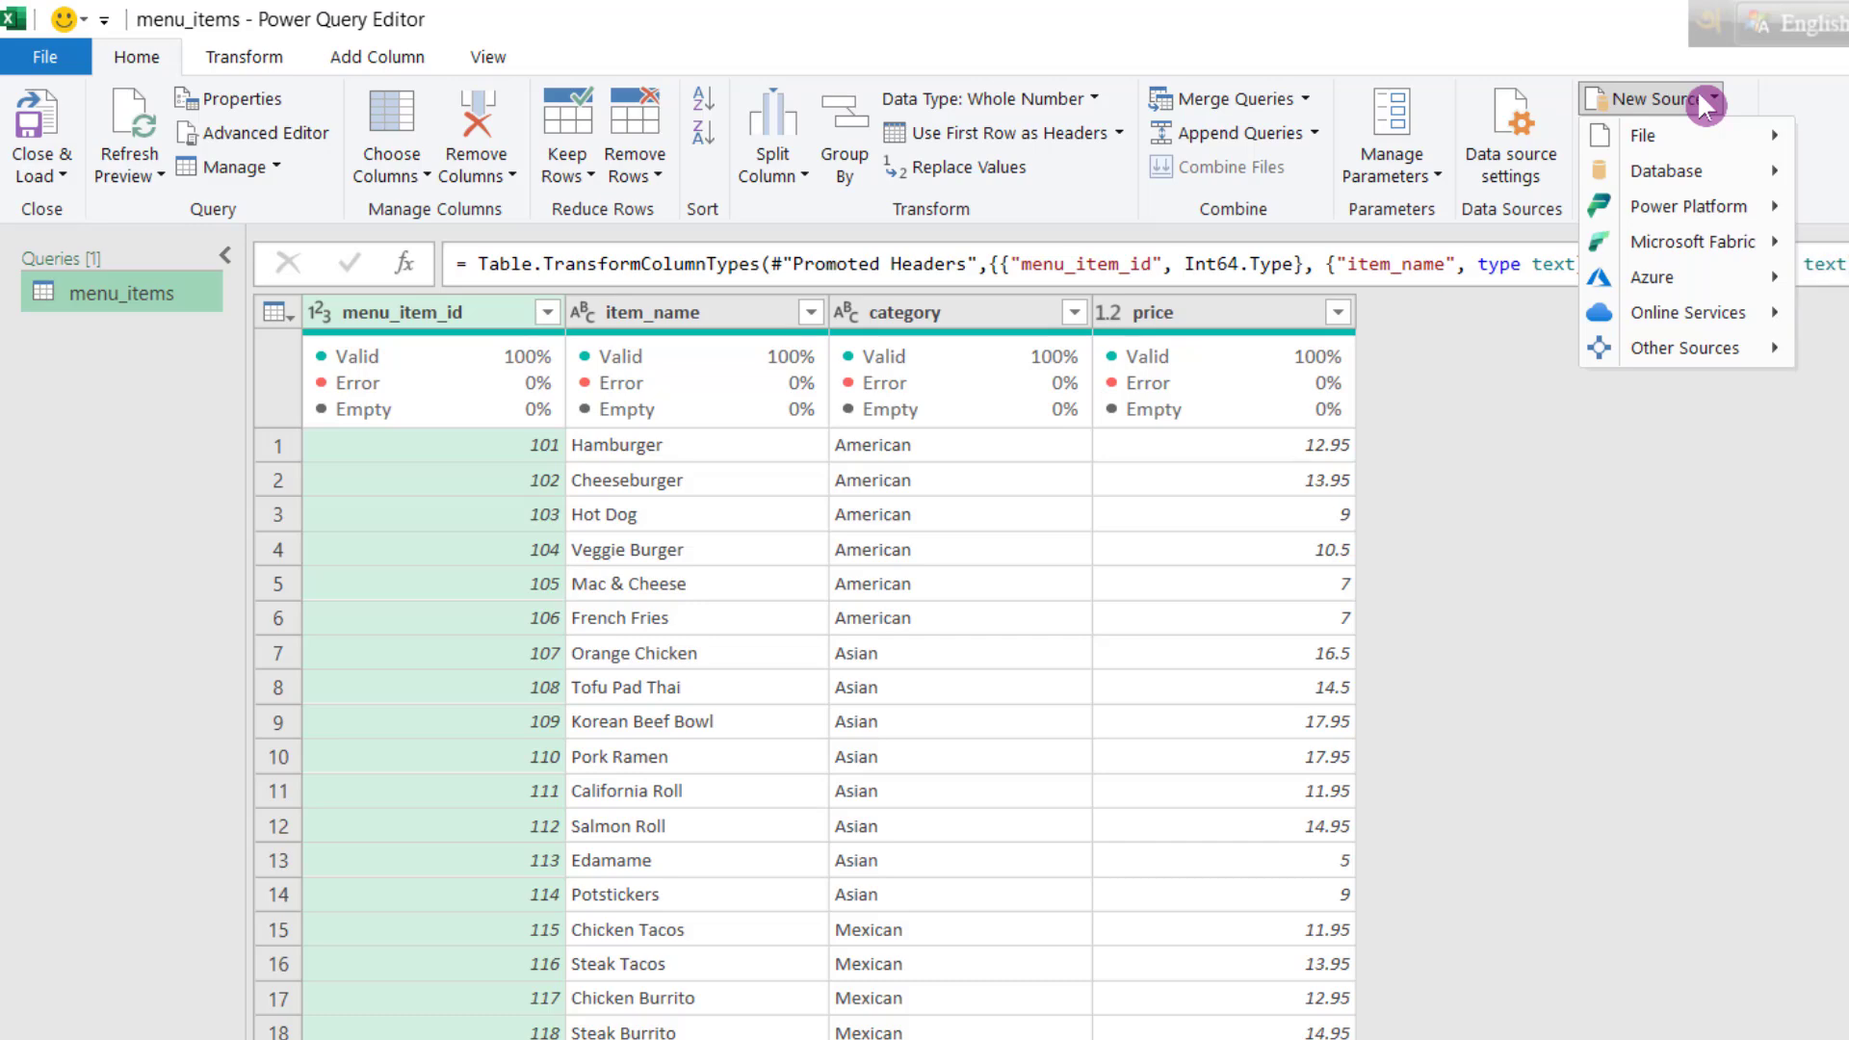
mouse_move(1642, 135)
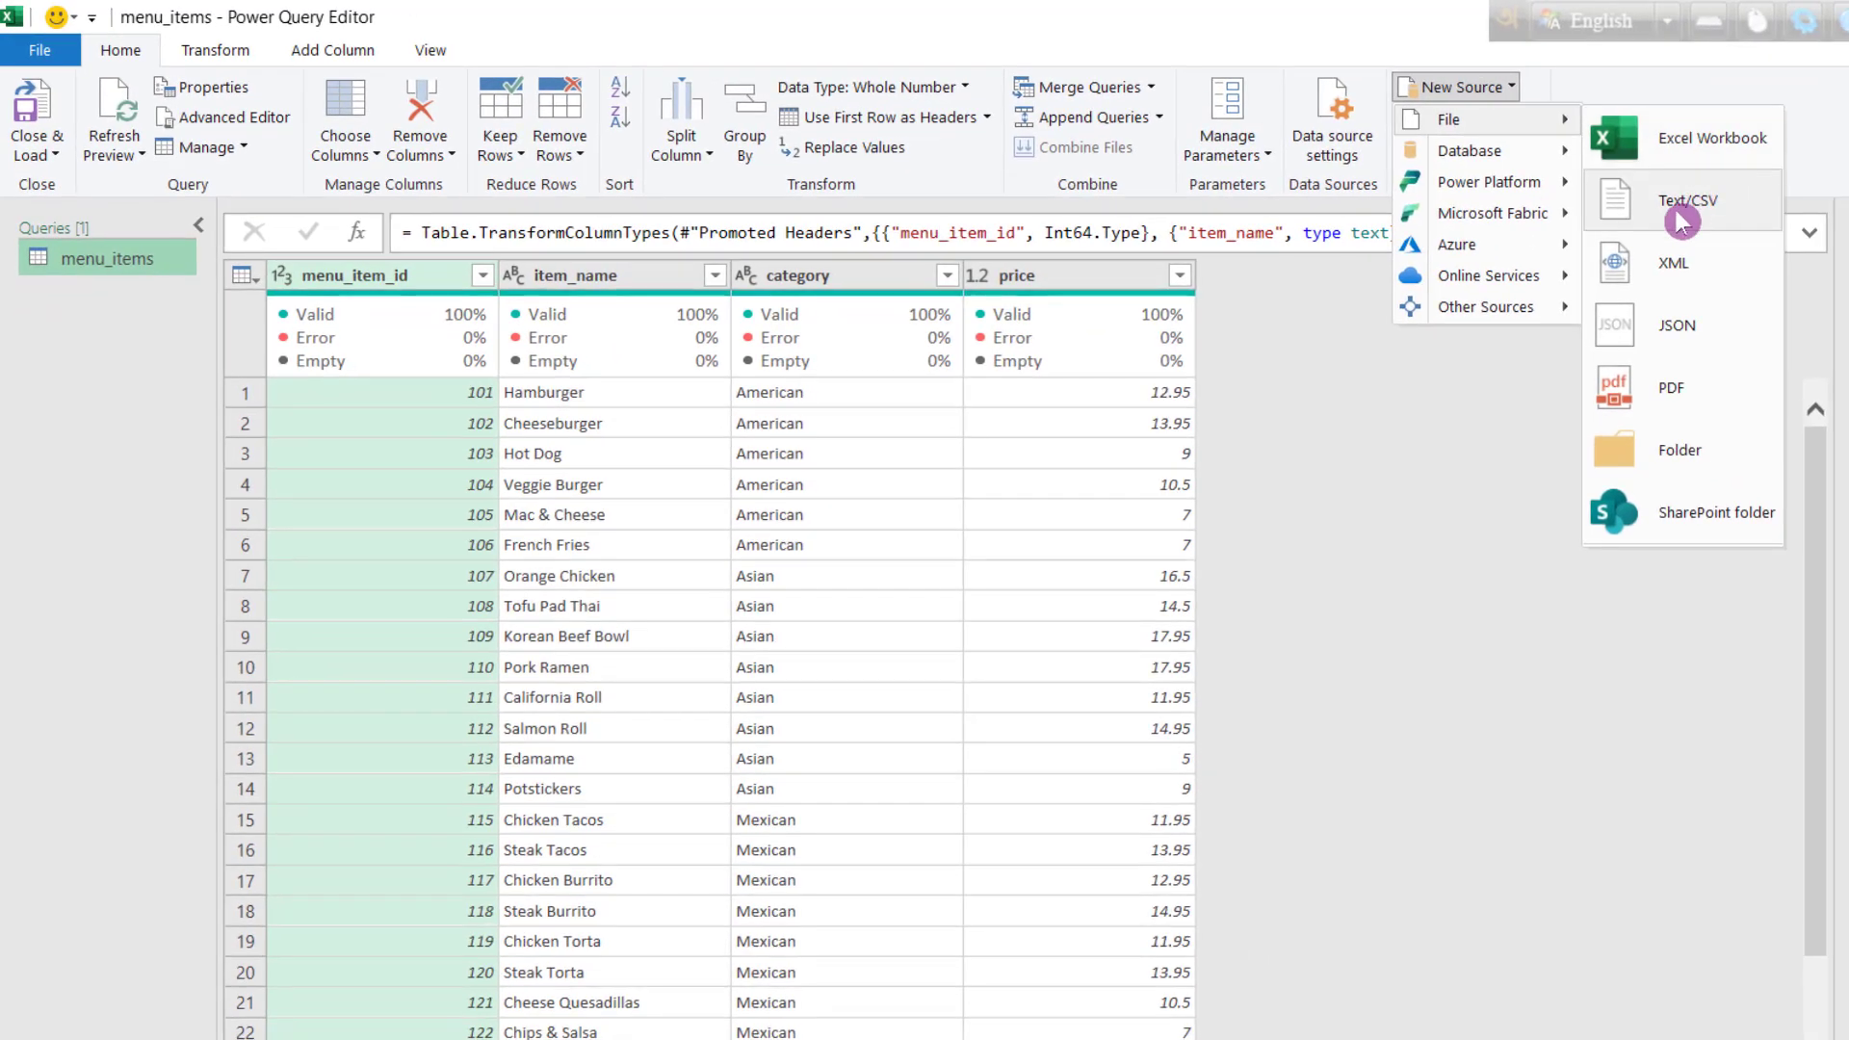
left_click(1678, 220)
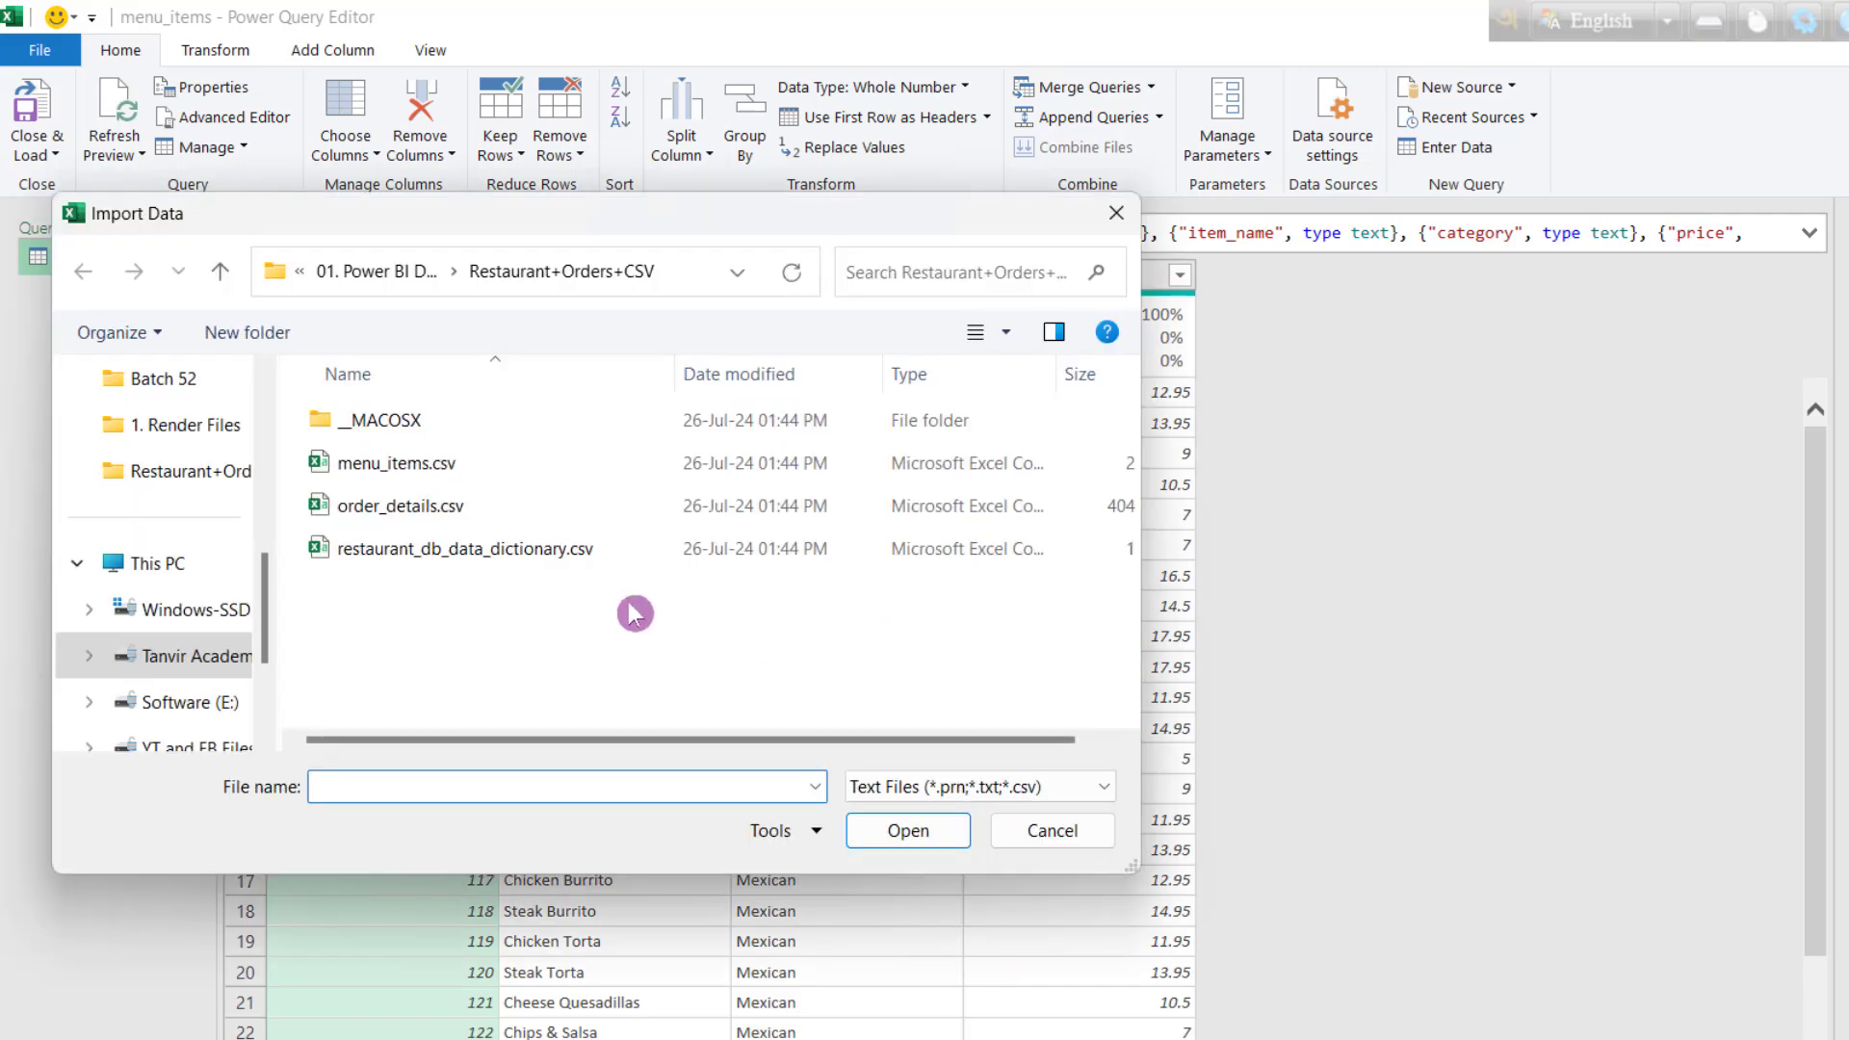
left_click_drag(499, 221, 723, 230)
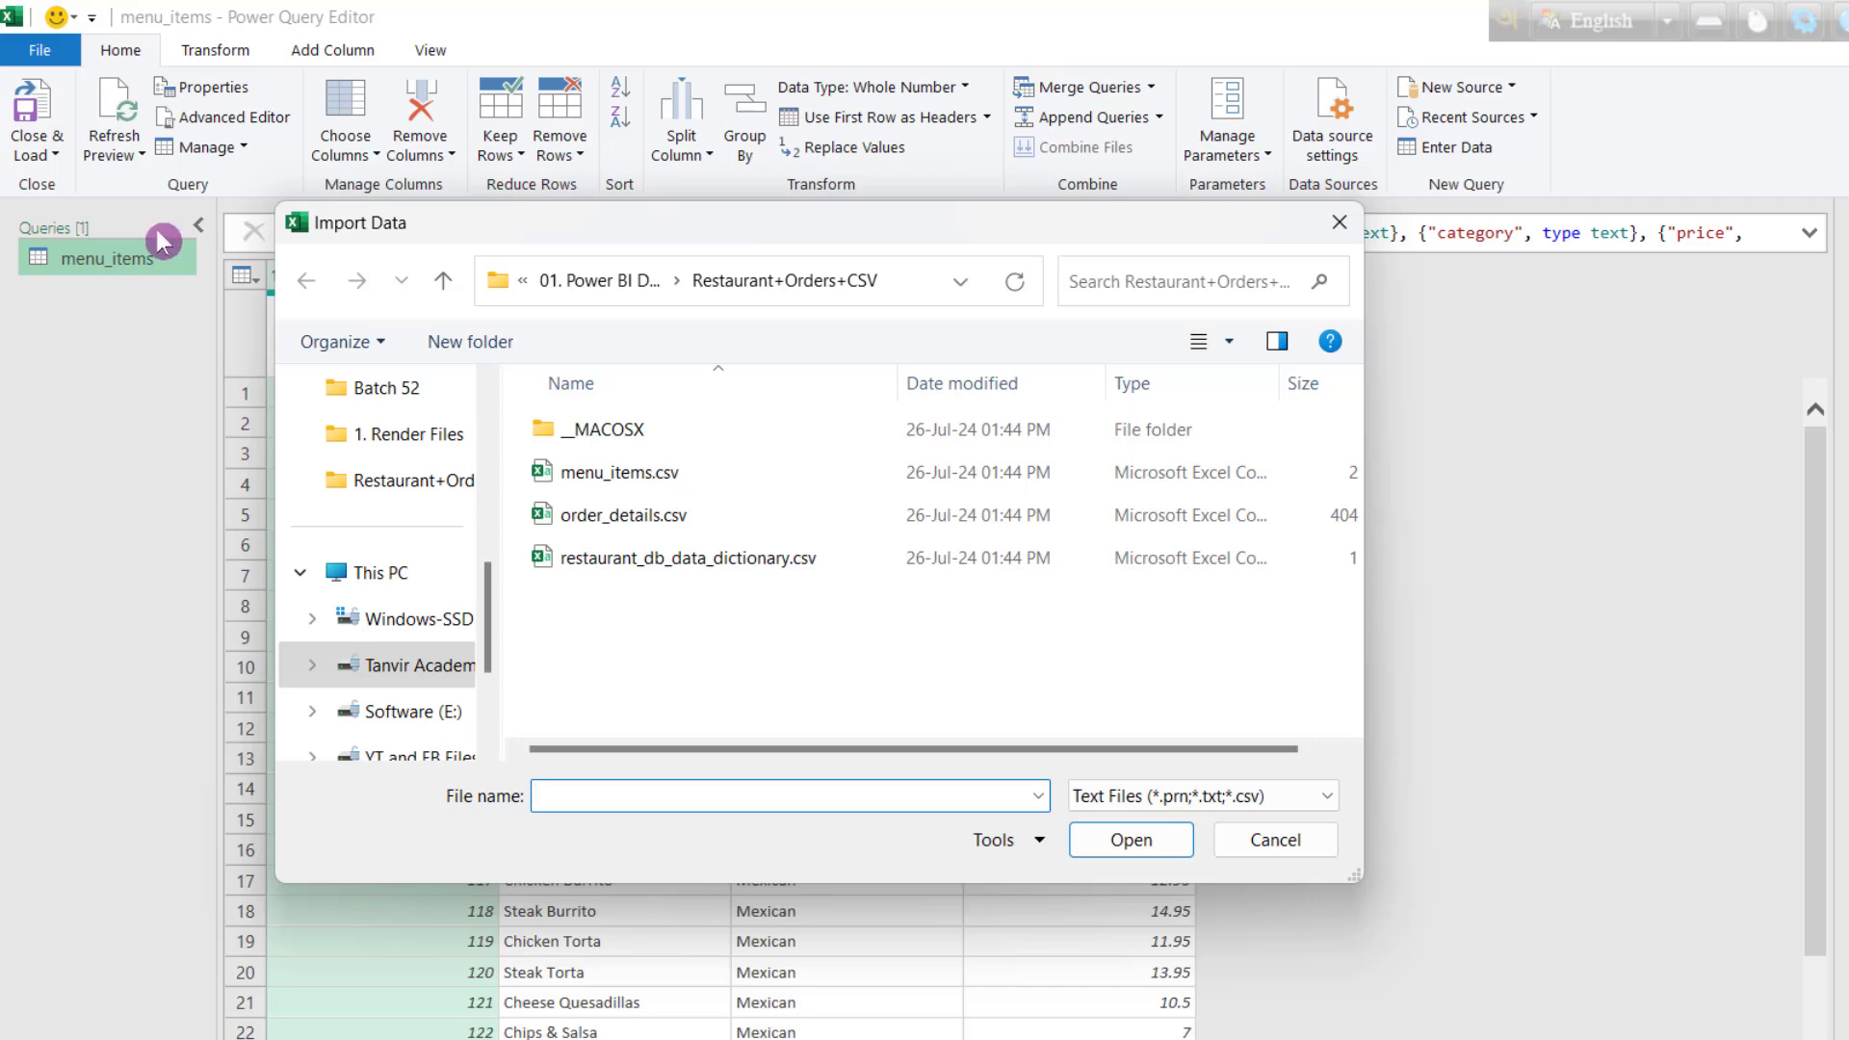
left_click(634, 518)
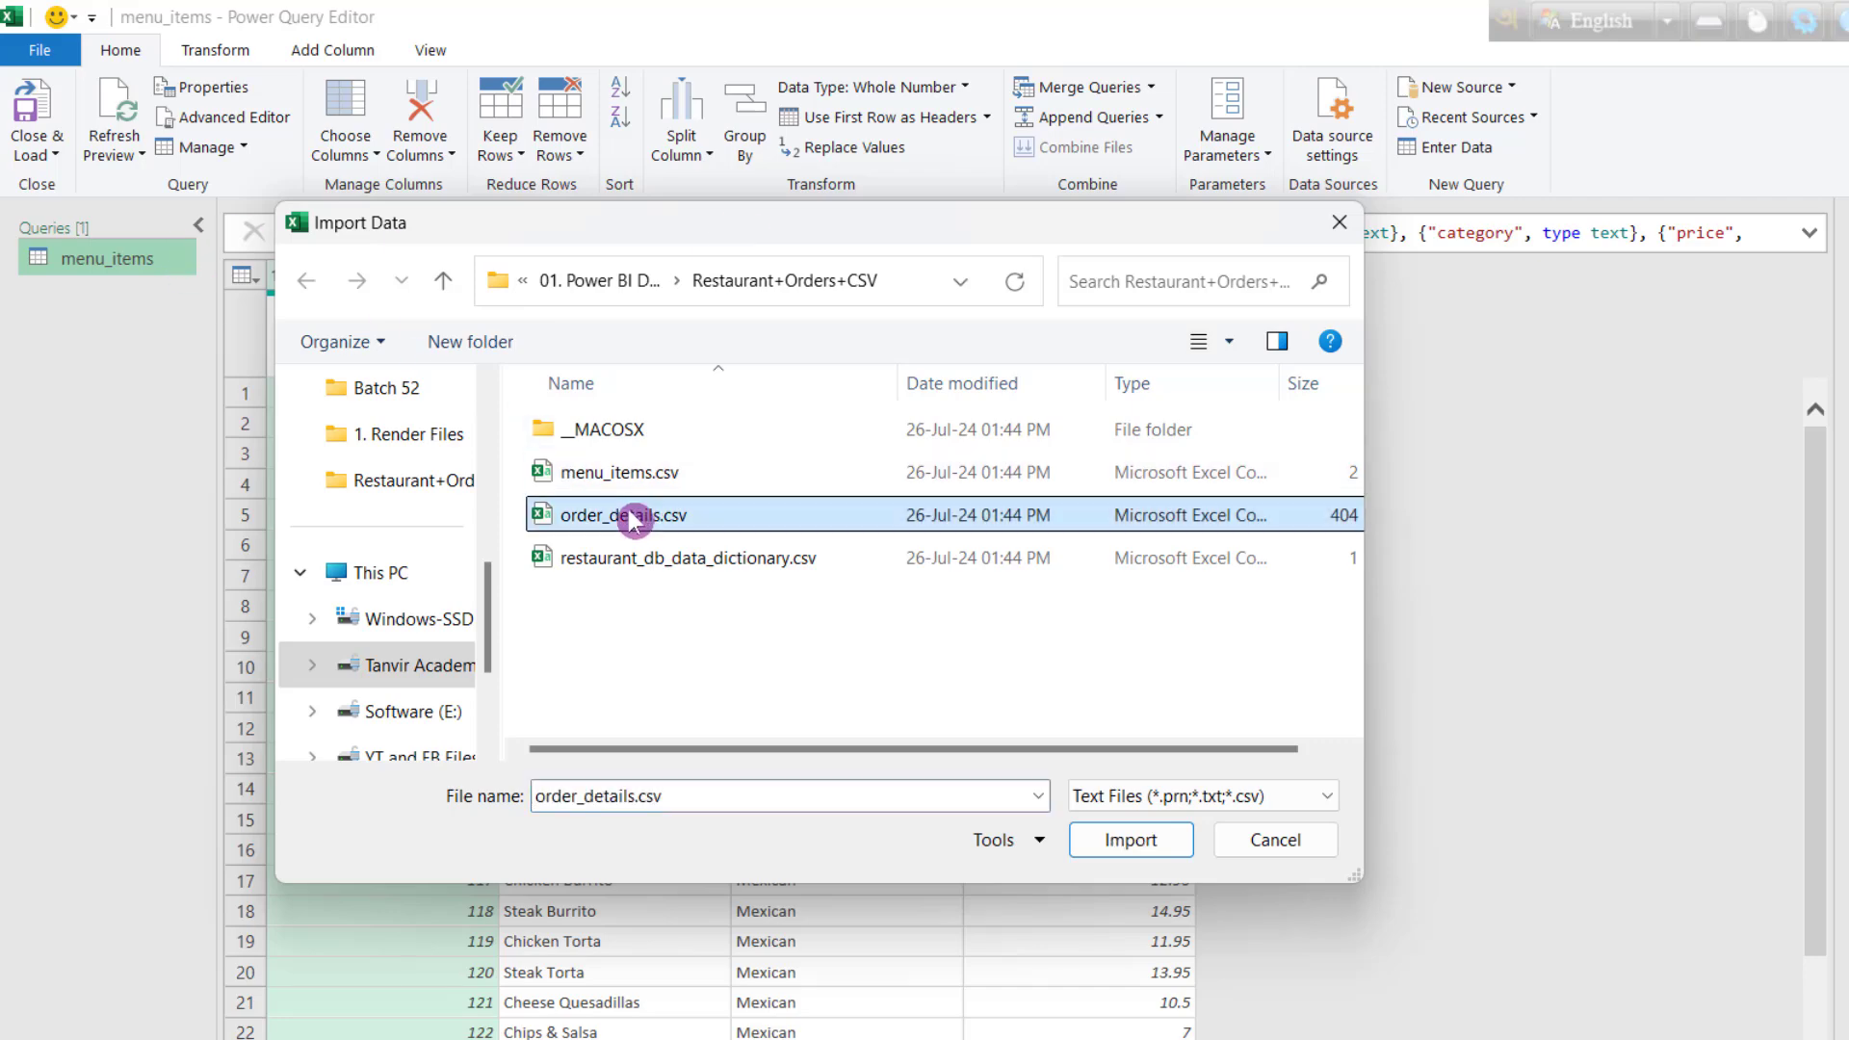
left_click(1128, 841)
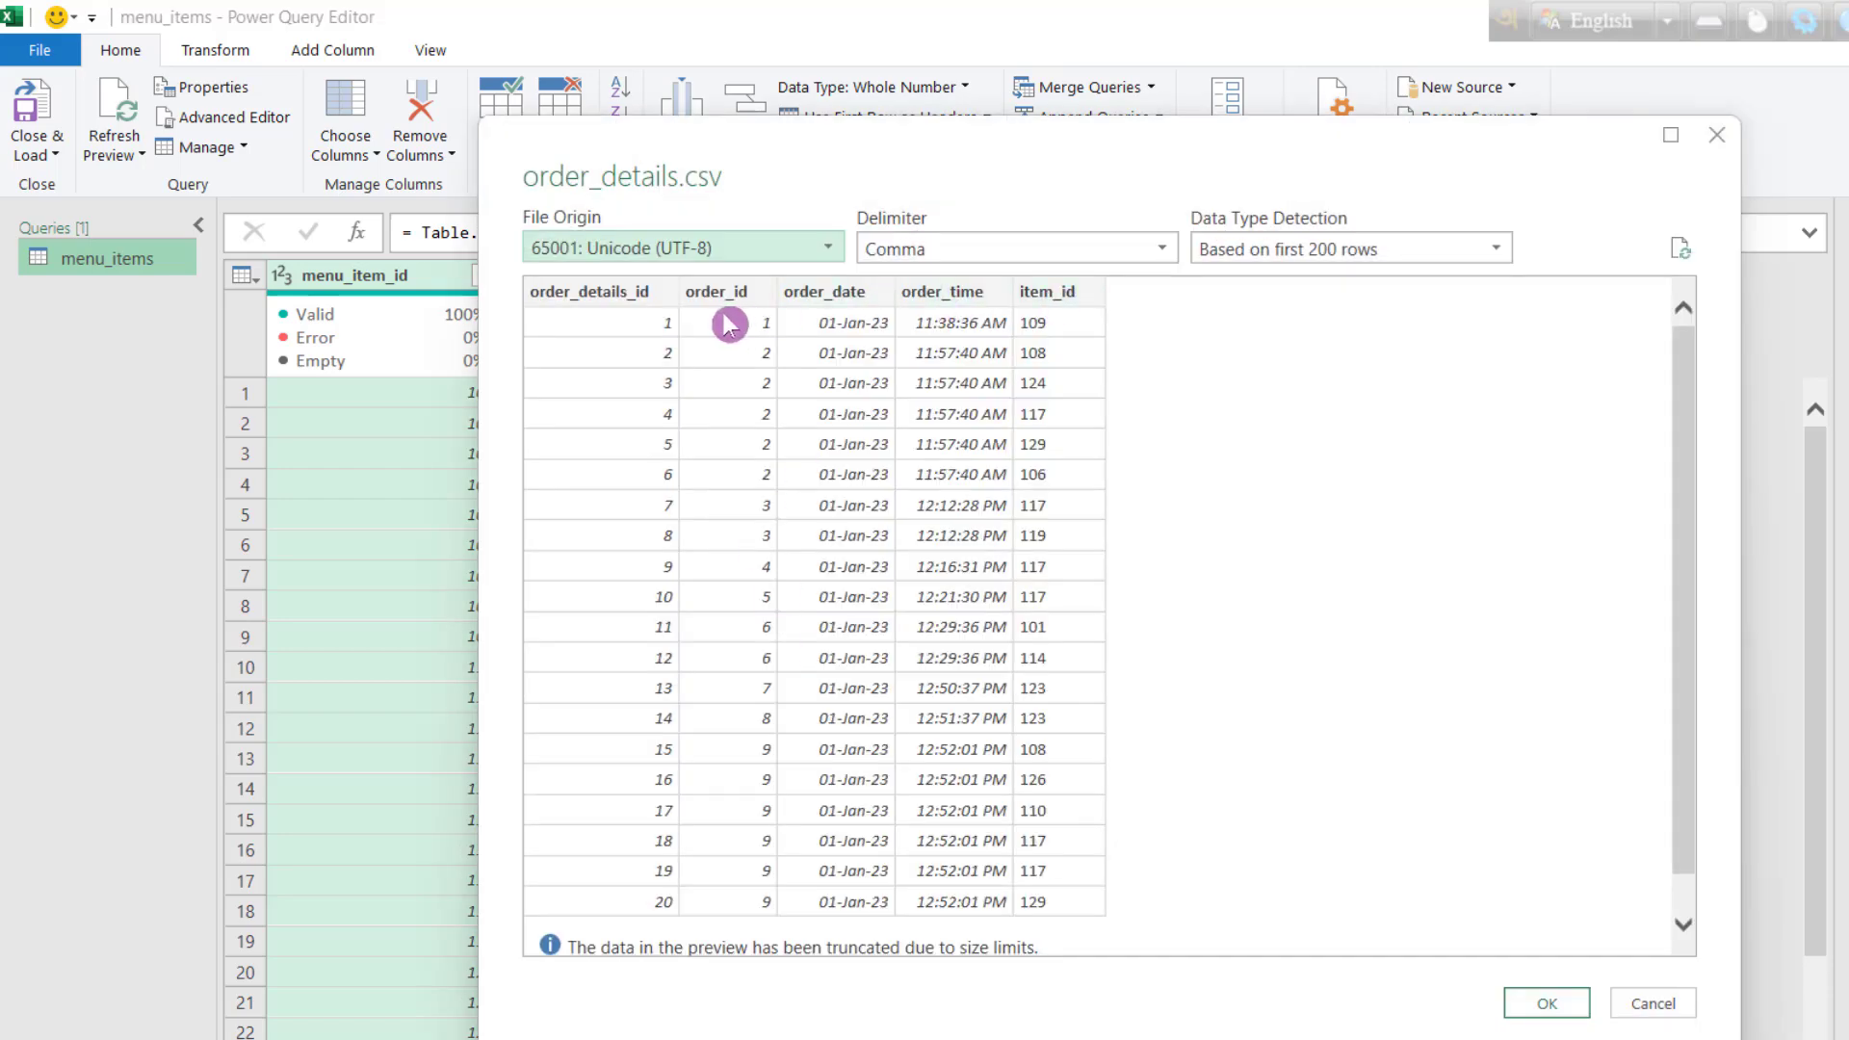
left_click(1539, 998)
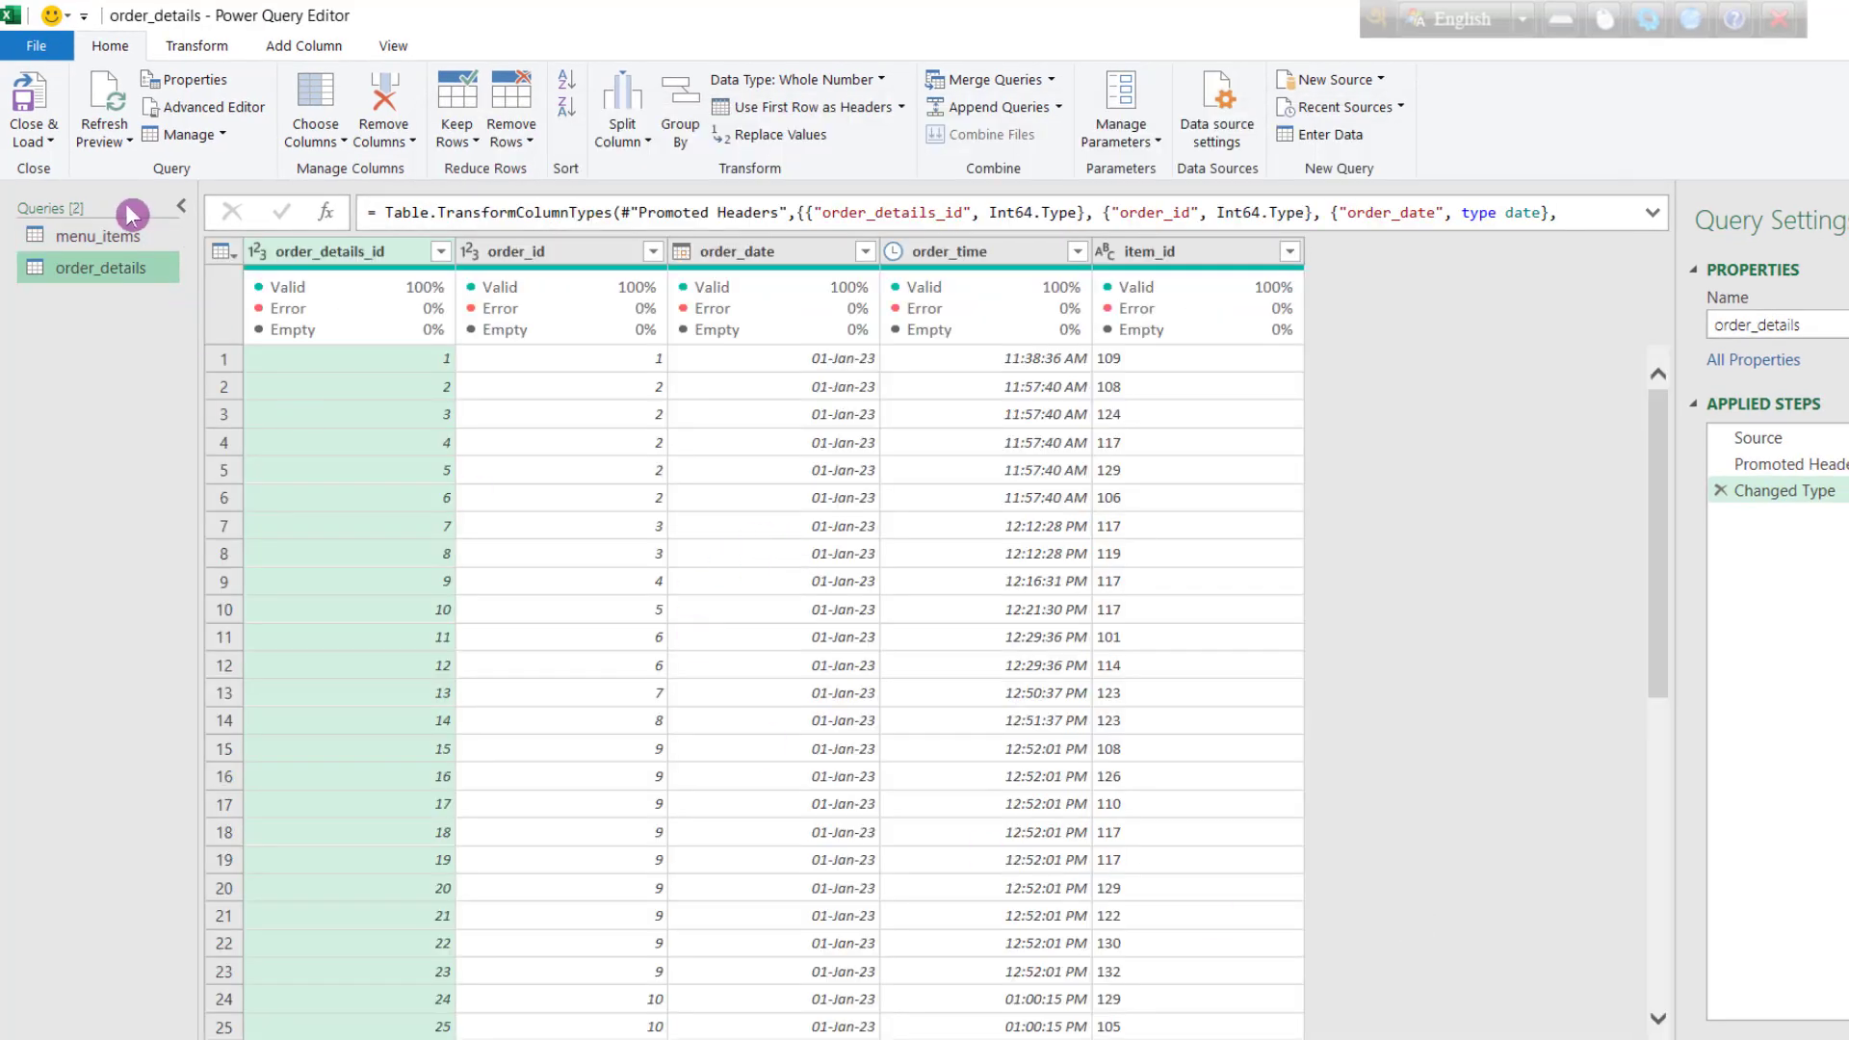
Step: Compare the ID columns of menu_items and order_details, and change order_details' item_id type to Whole Number, replacing the current conversion
left_click(121, 241)
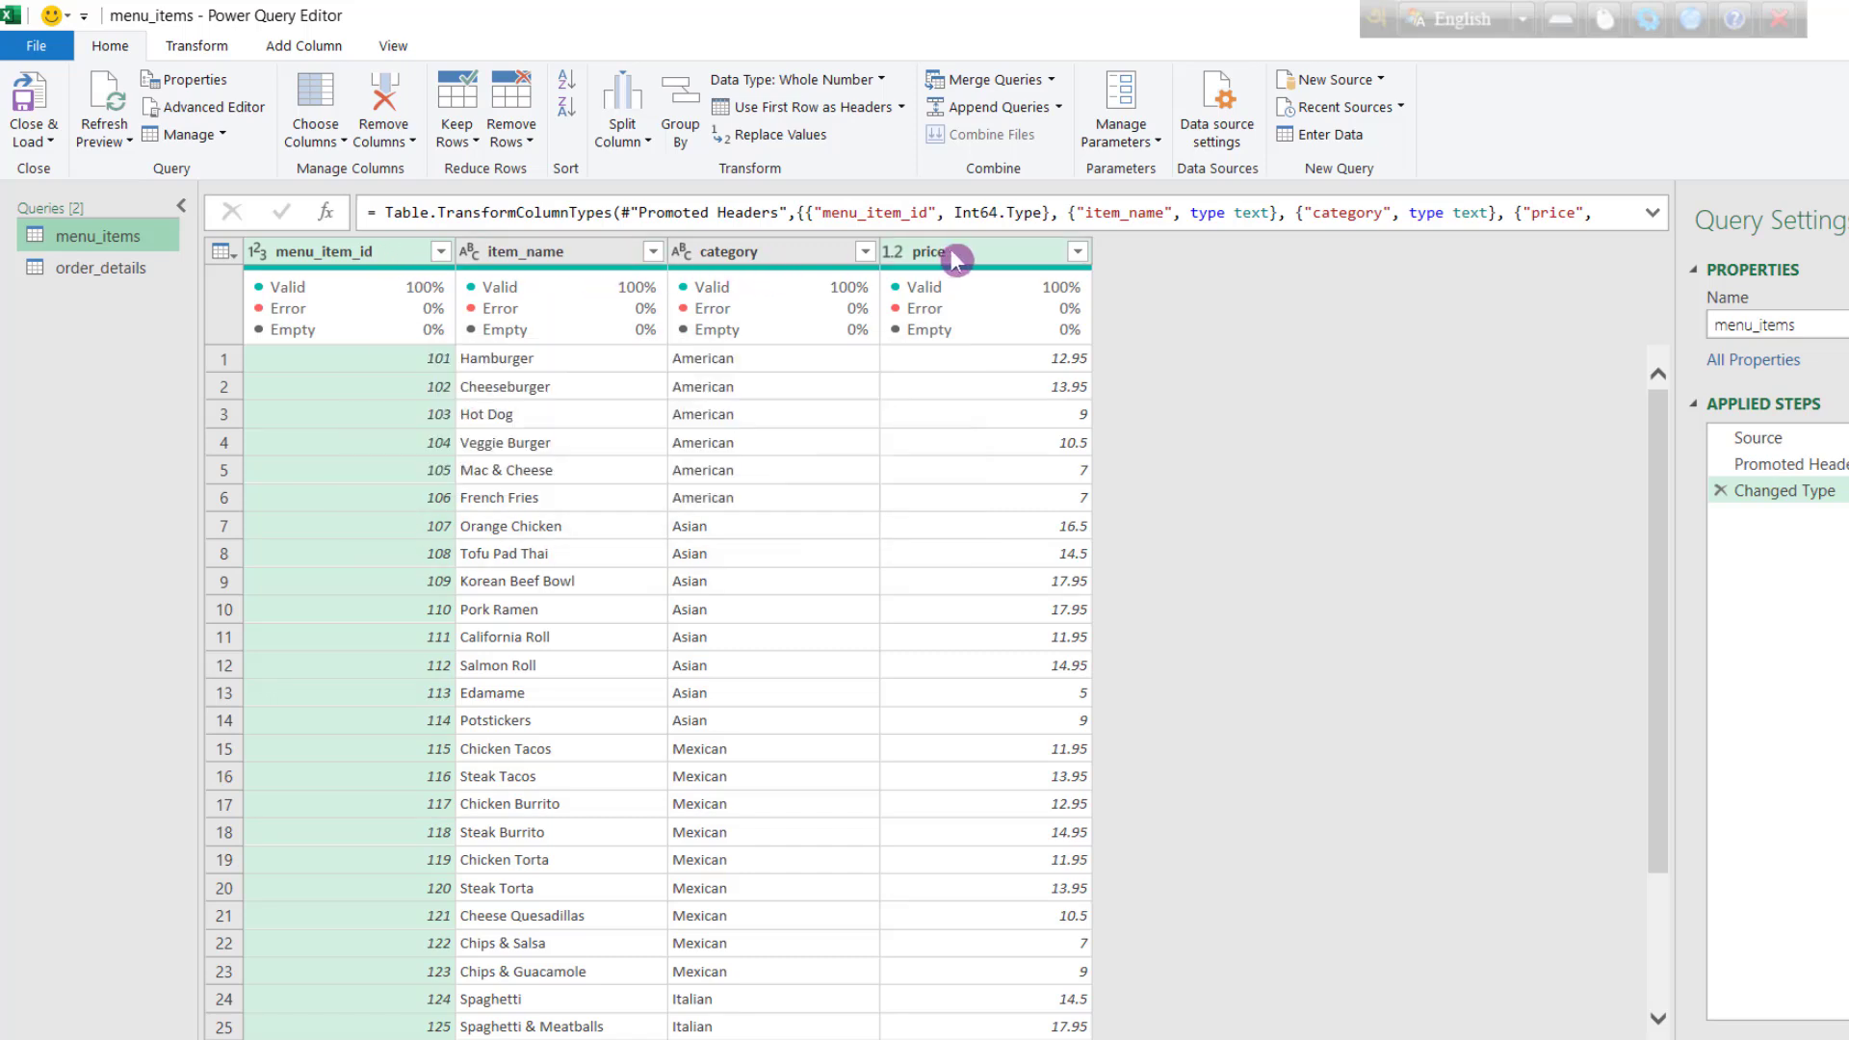
left_click(132, 273)
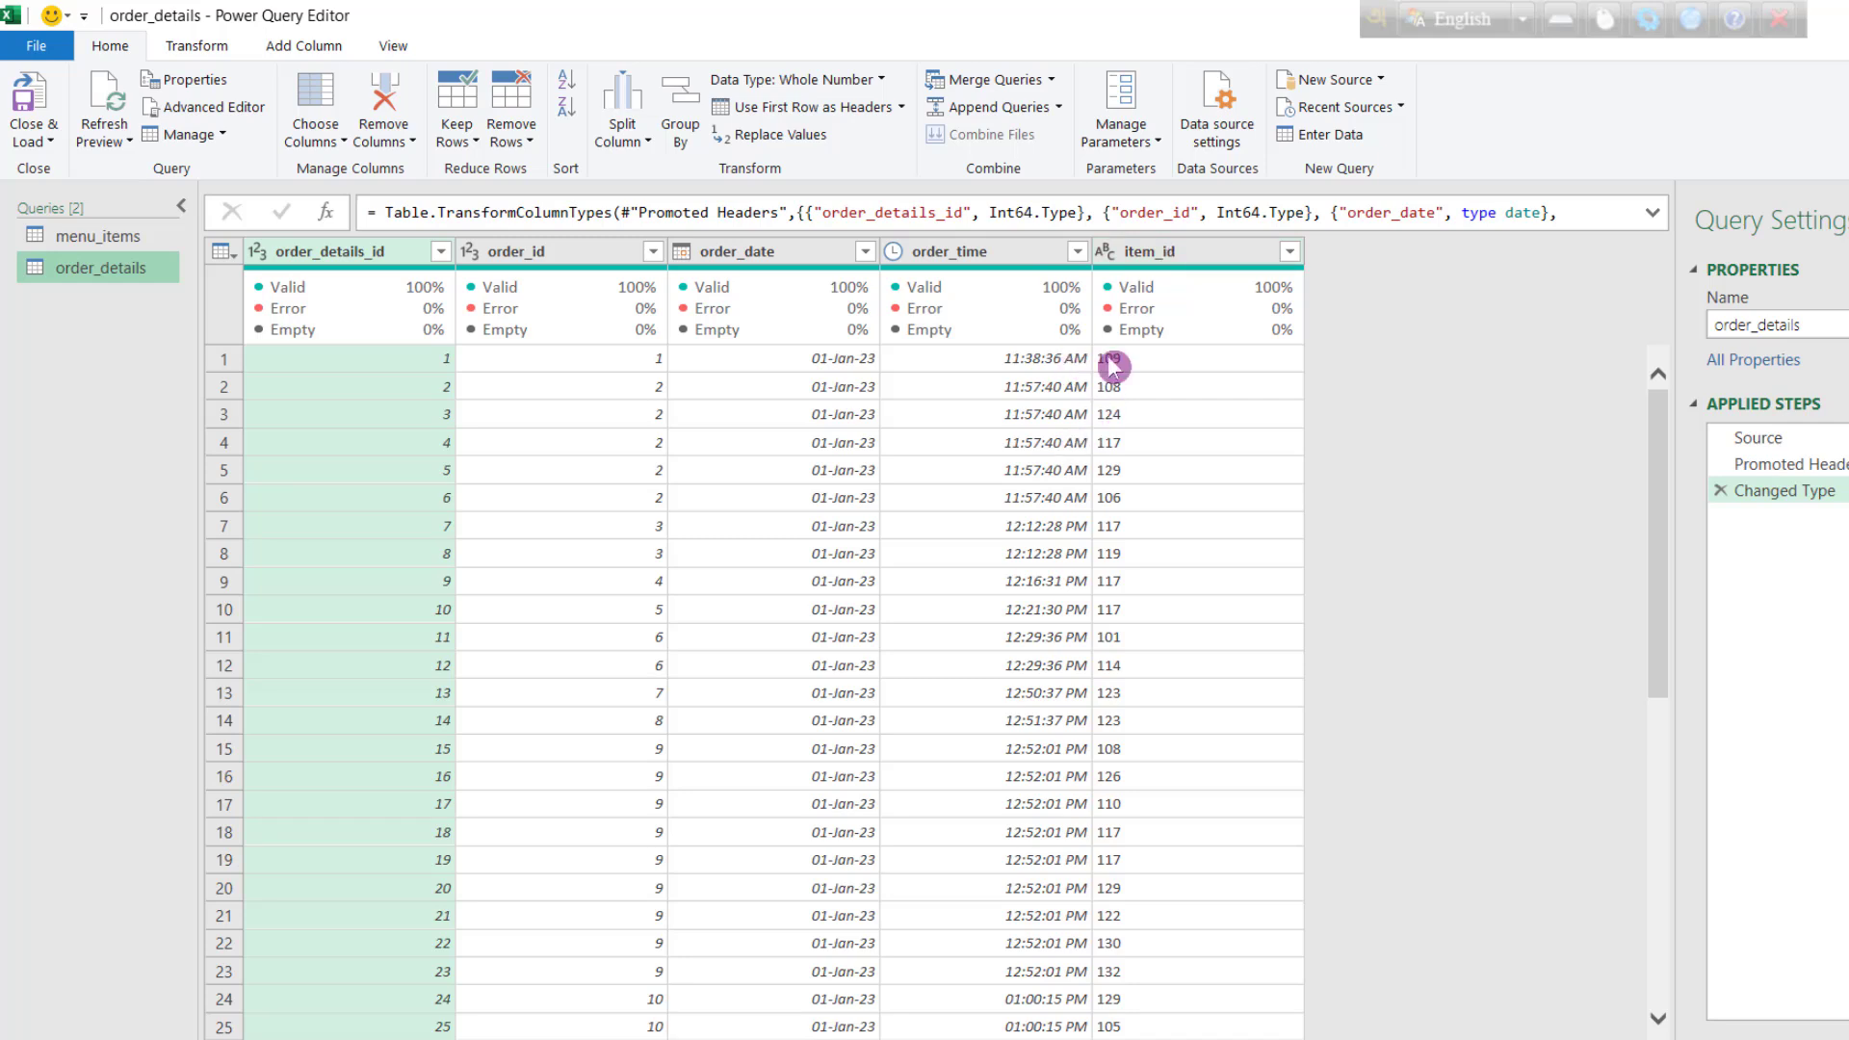
left_click(1187, 254)
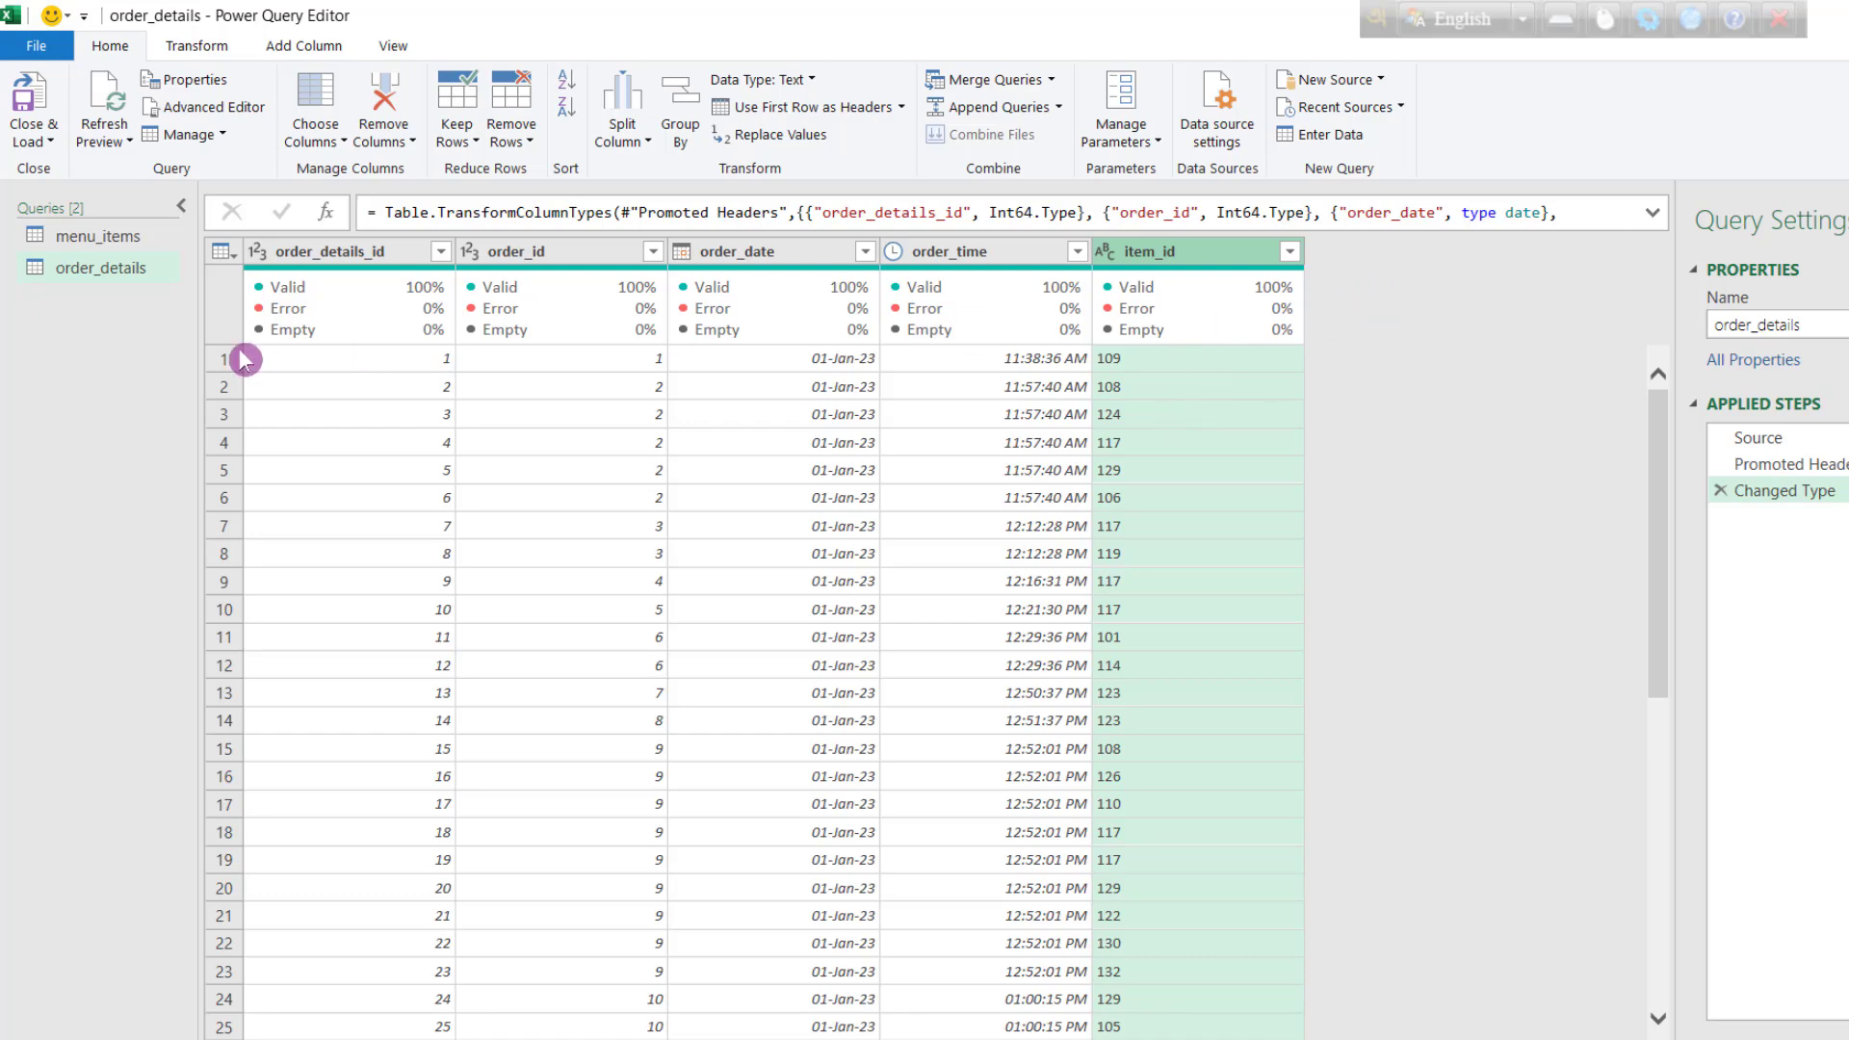
left_click(129, 243)
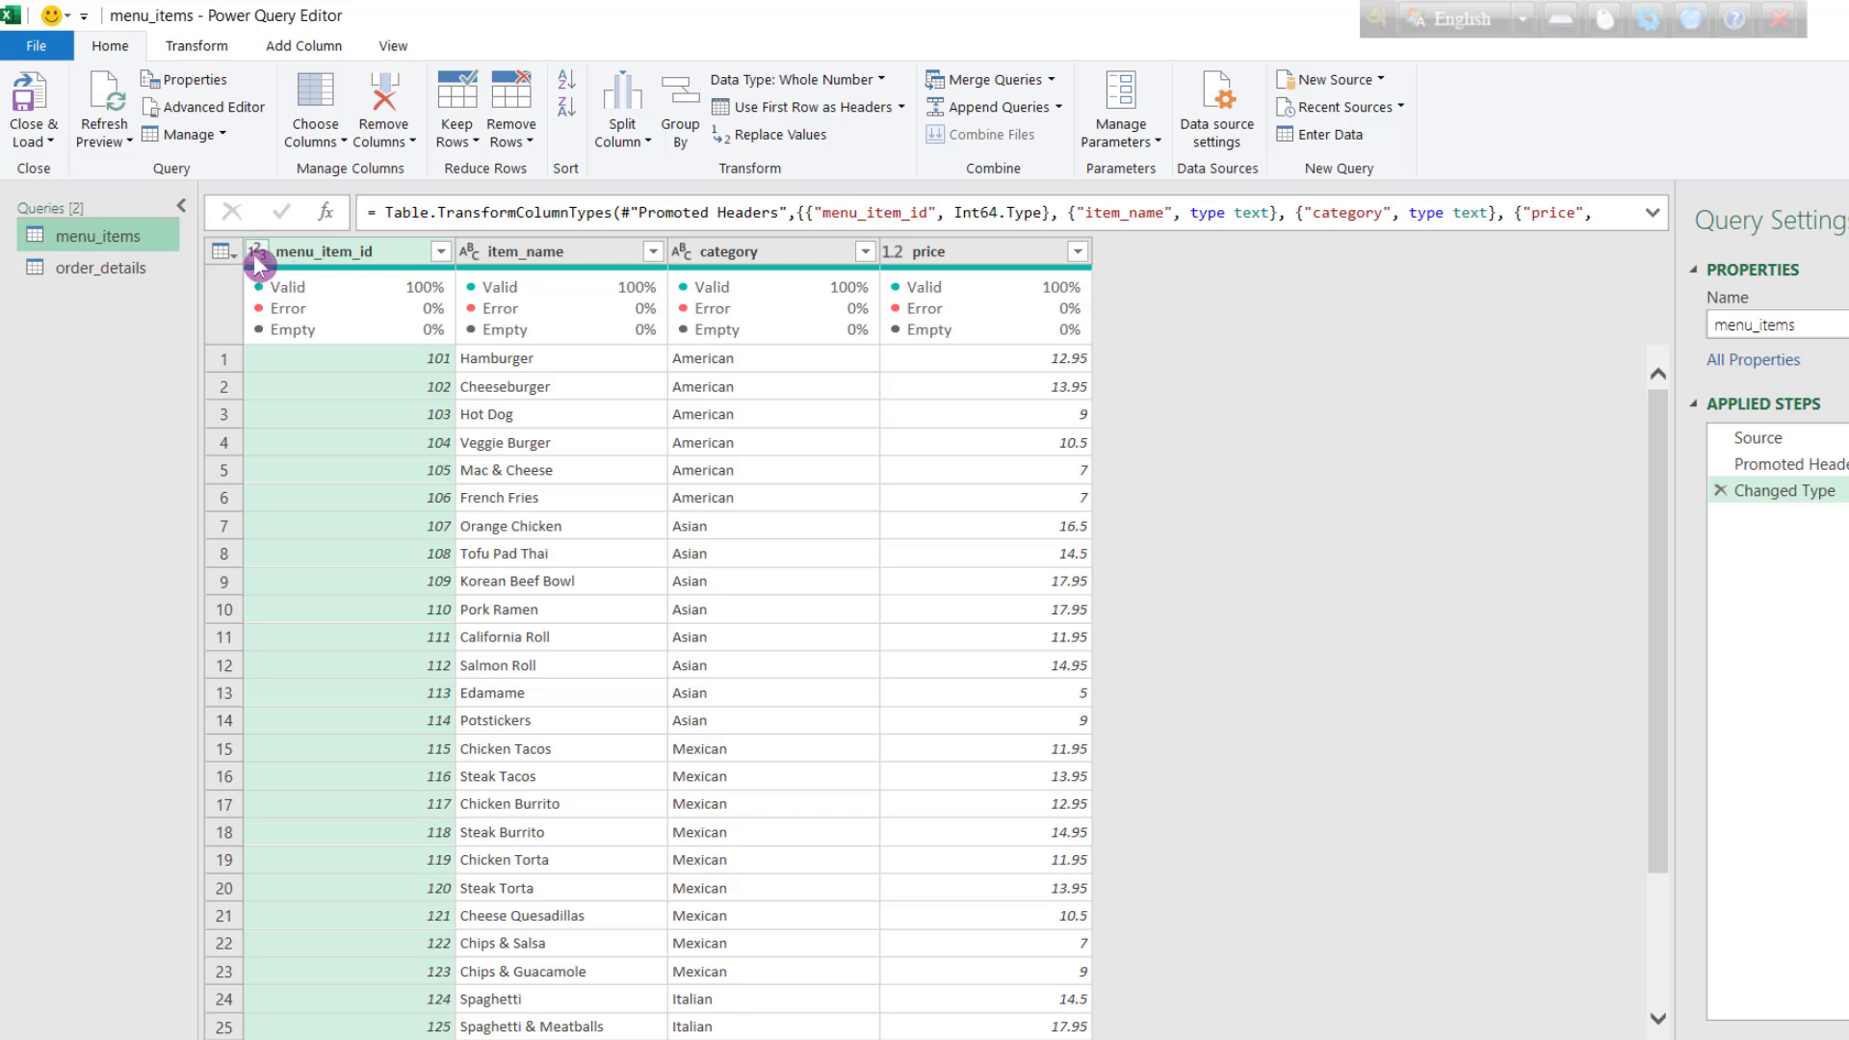
left_click(124, 279)
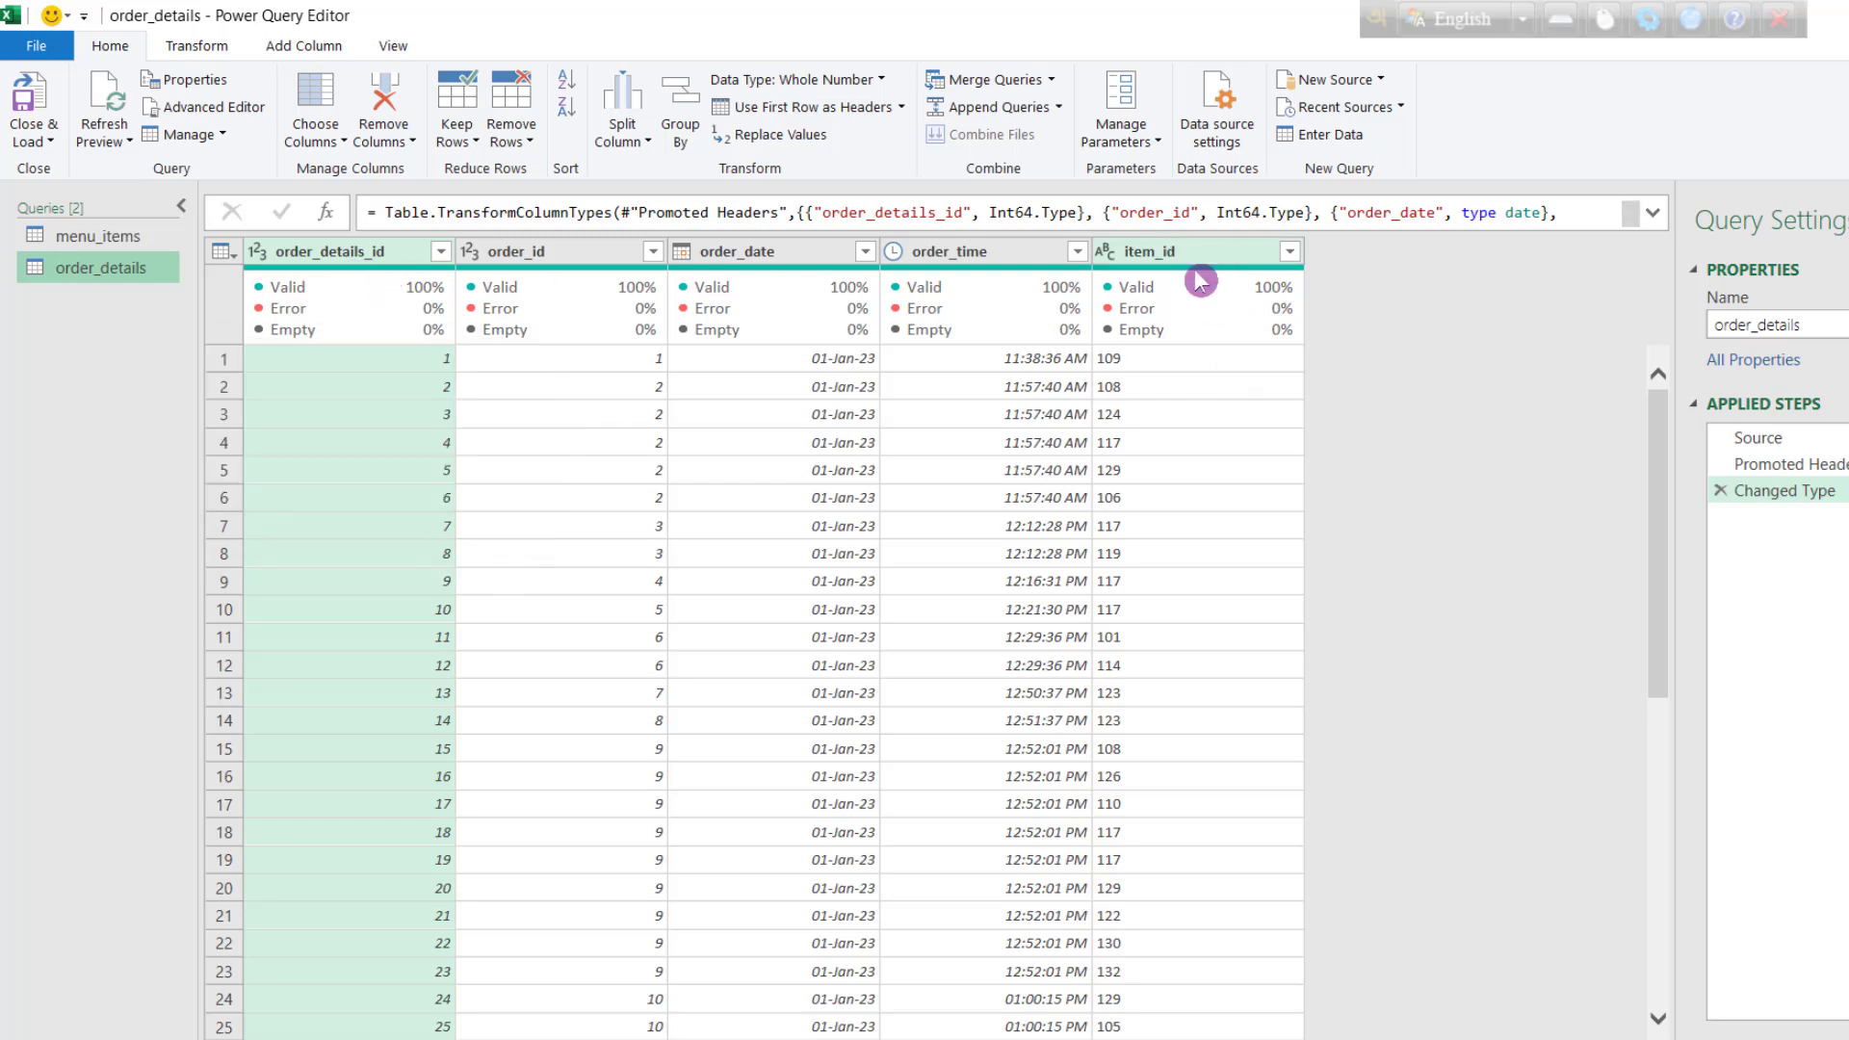
left_click(1110, 256)
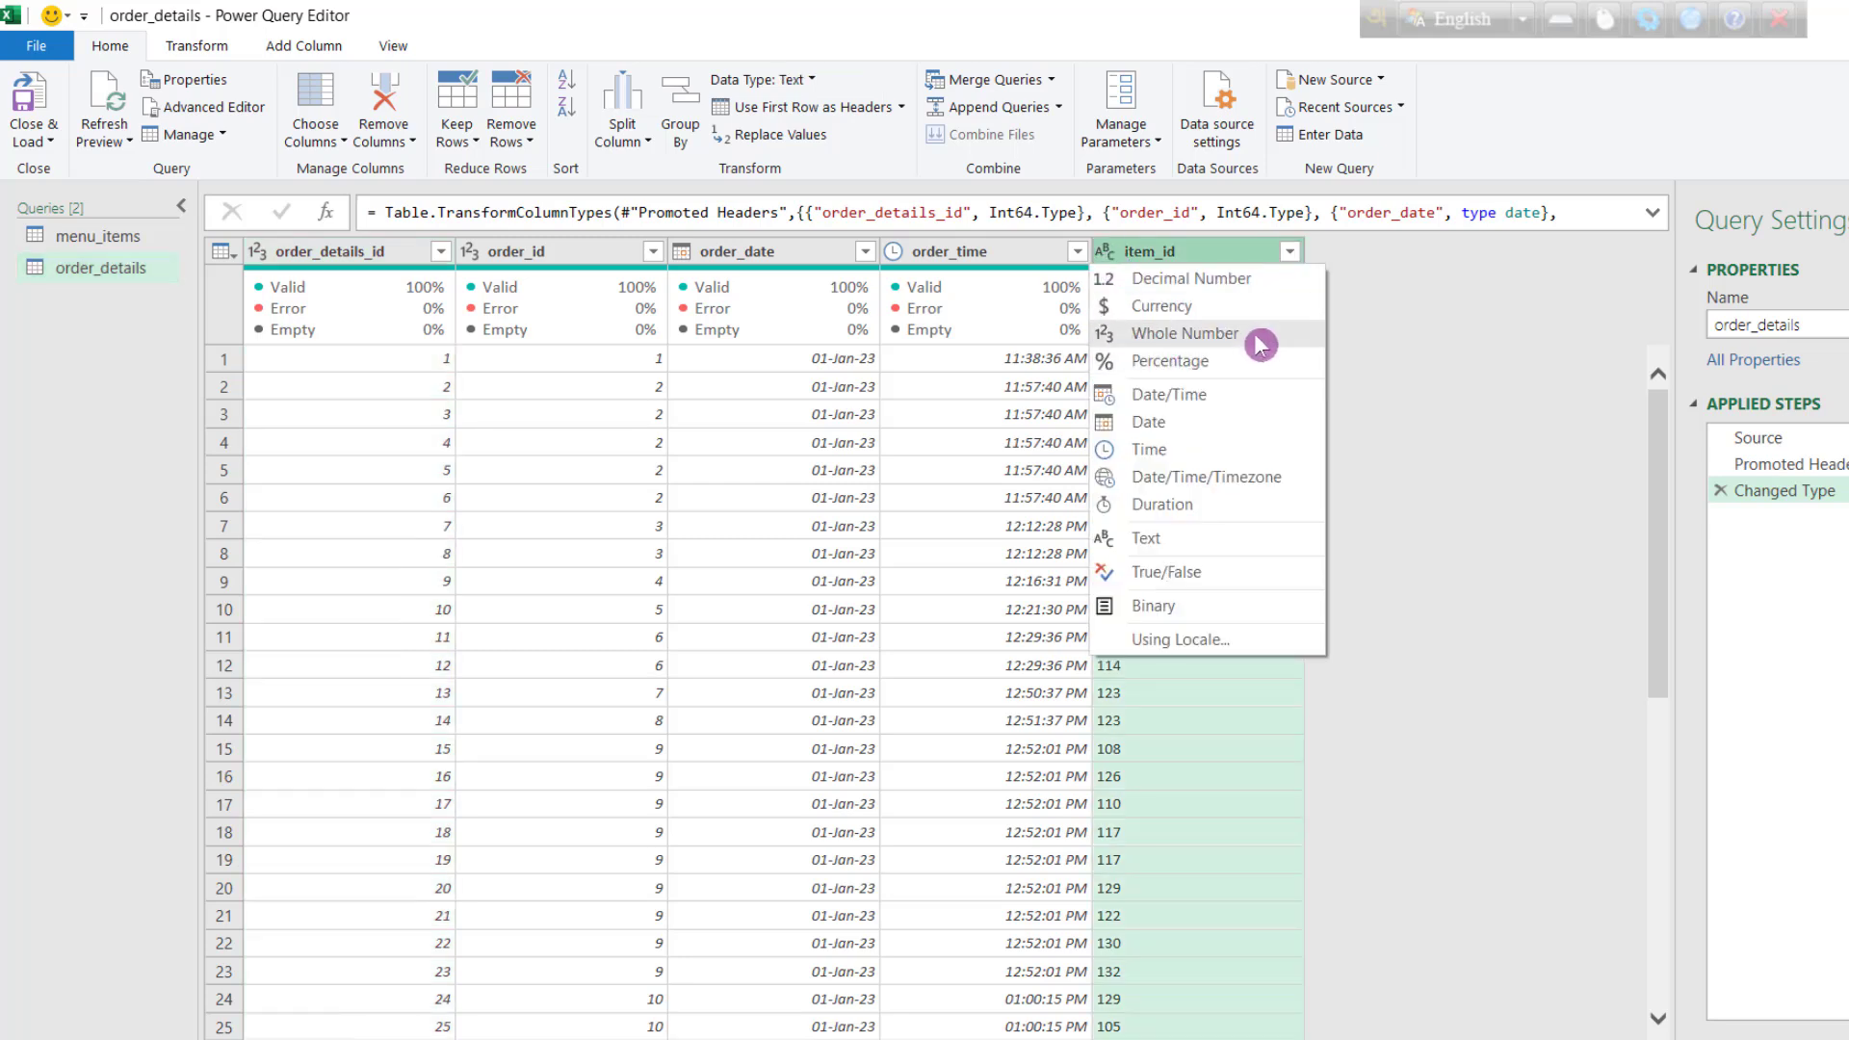
left_click(1231, 334)
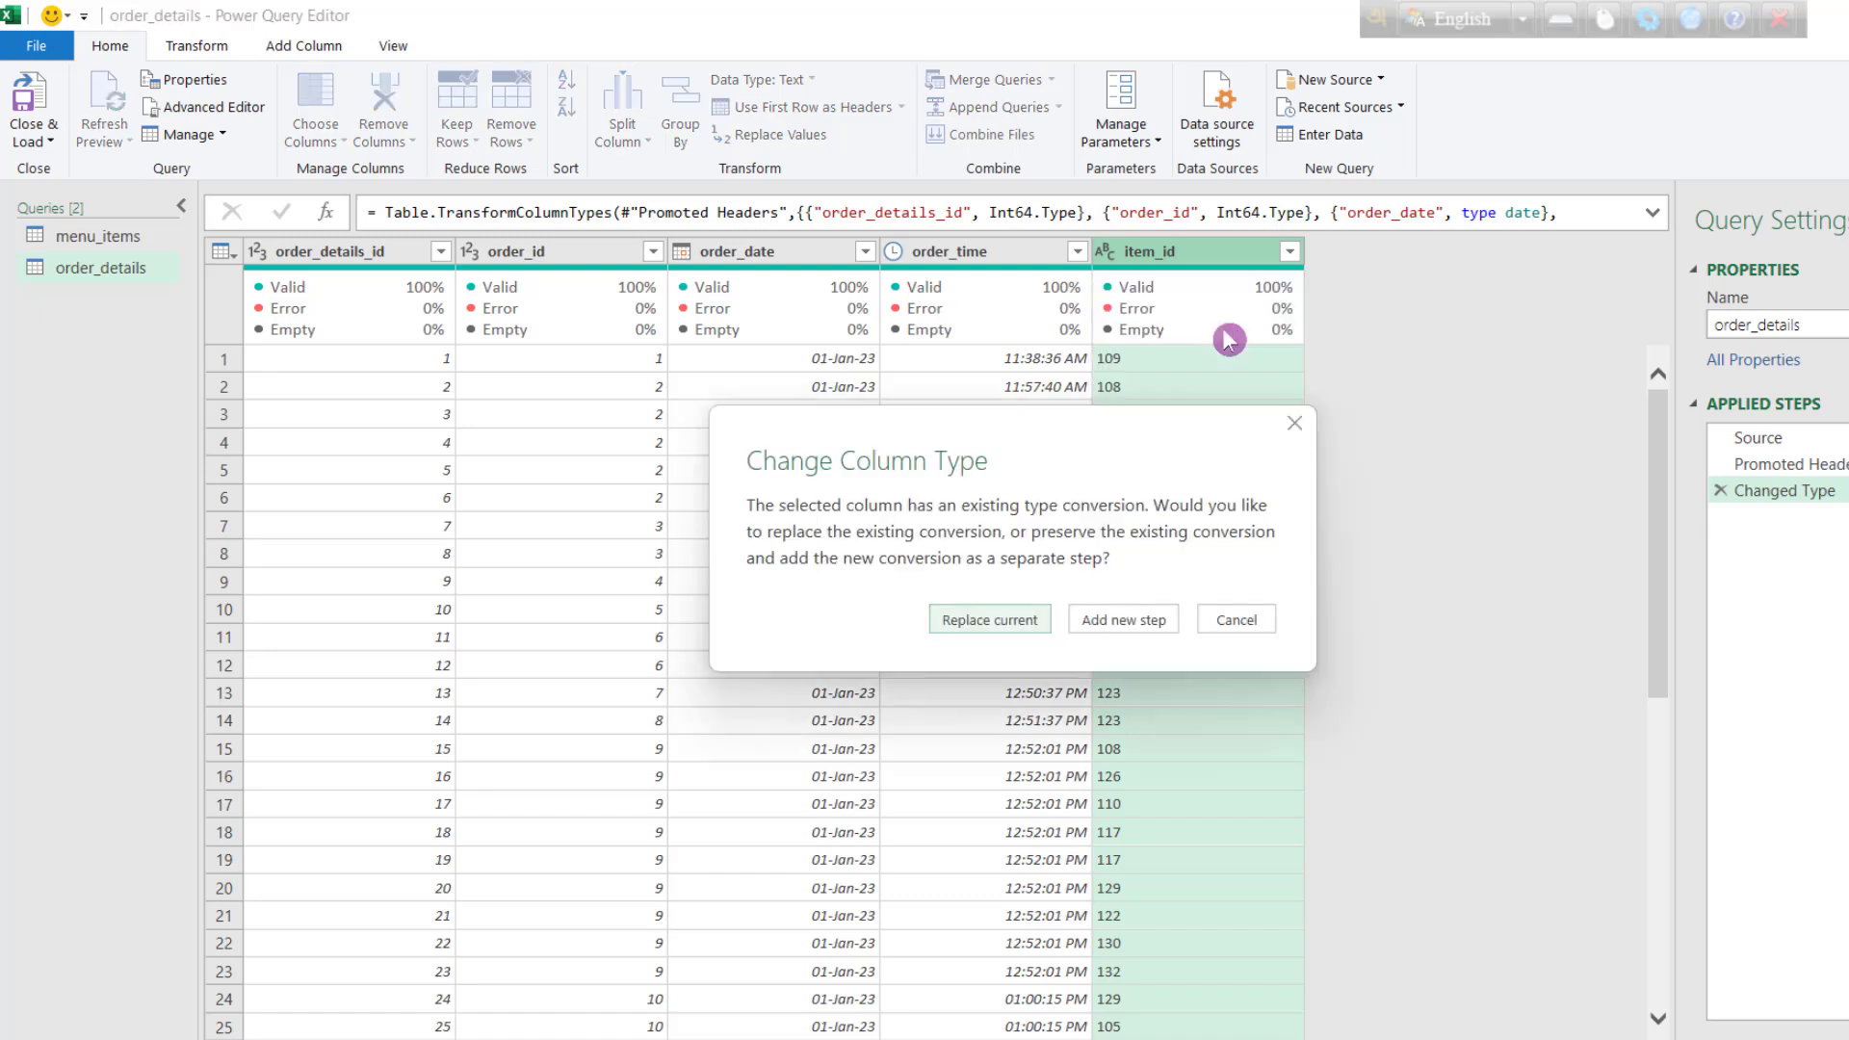
left_click(1007, 624)
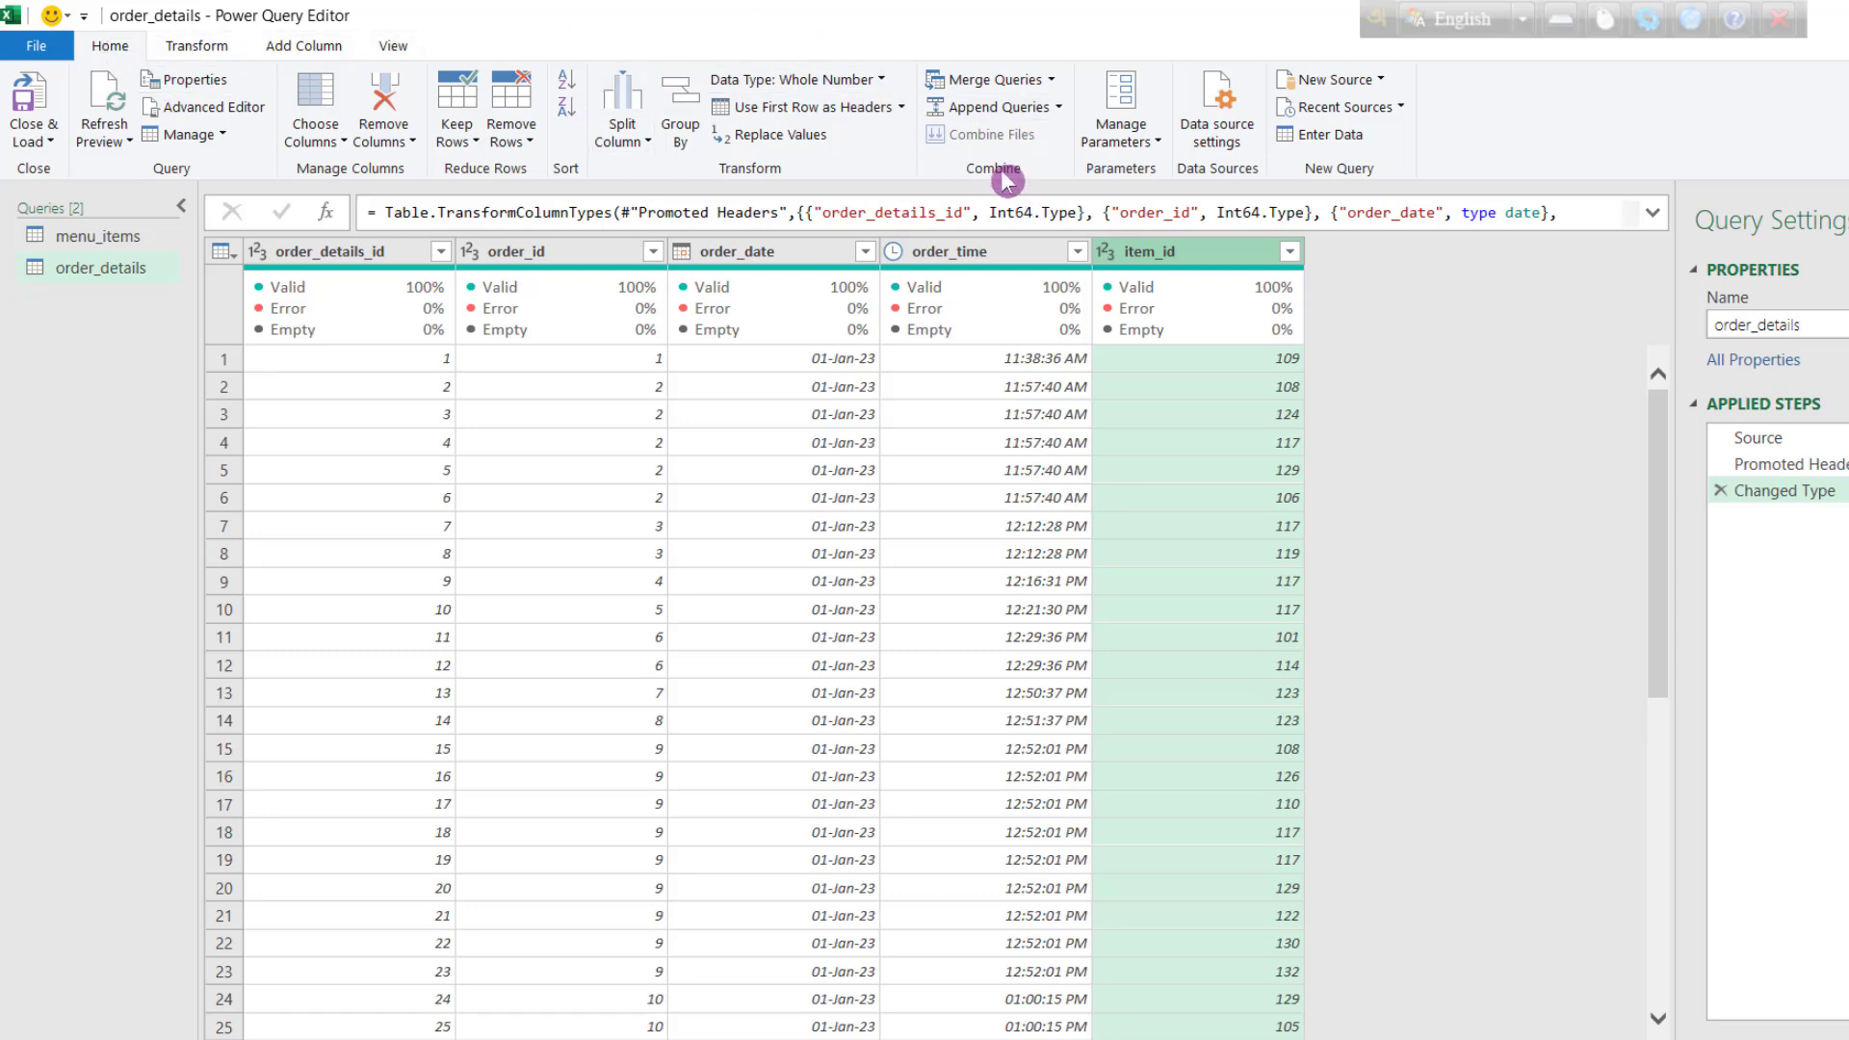
Step: Merge the order_details query with menu_items using a Left Outer join, matching item_id to menu_item_id
left_click(971, 83)
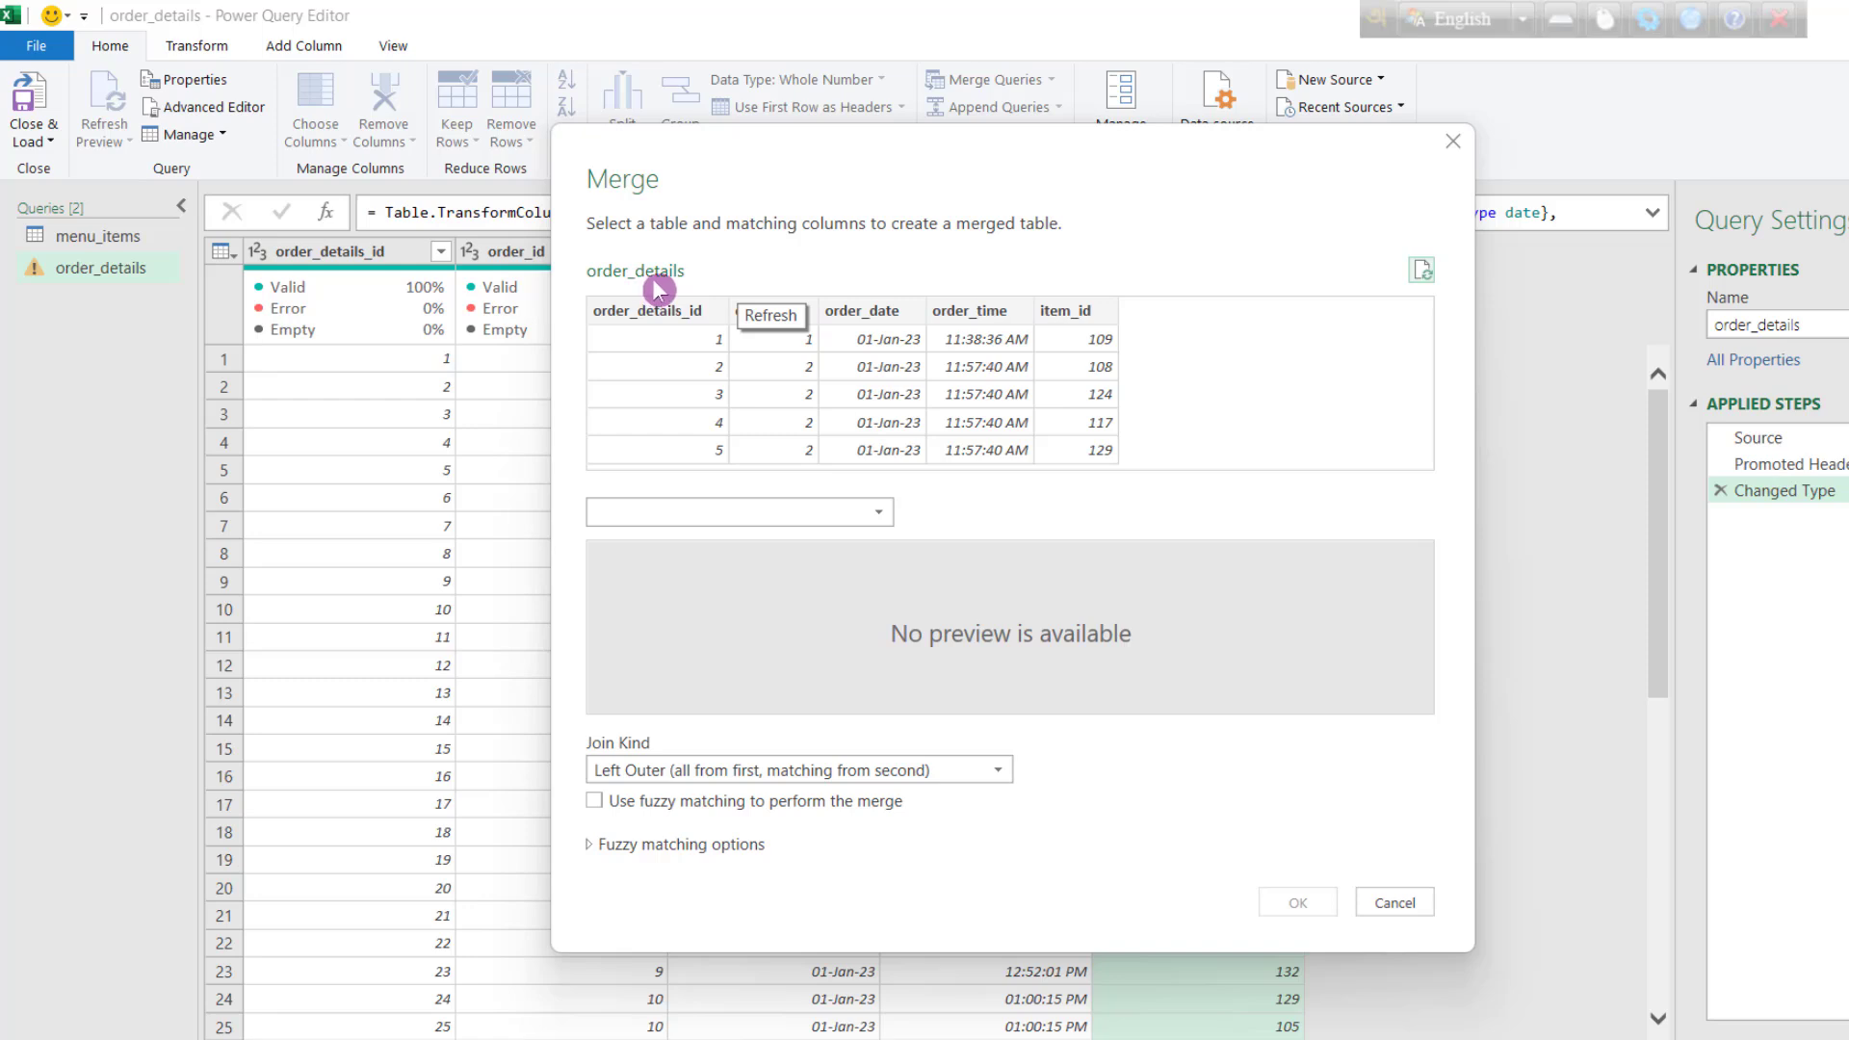
left_click(1085, 324)
left_click(689, 520)
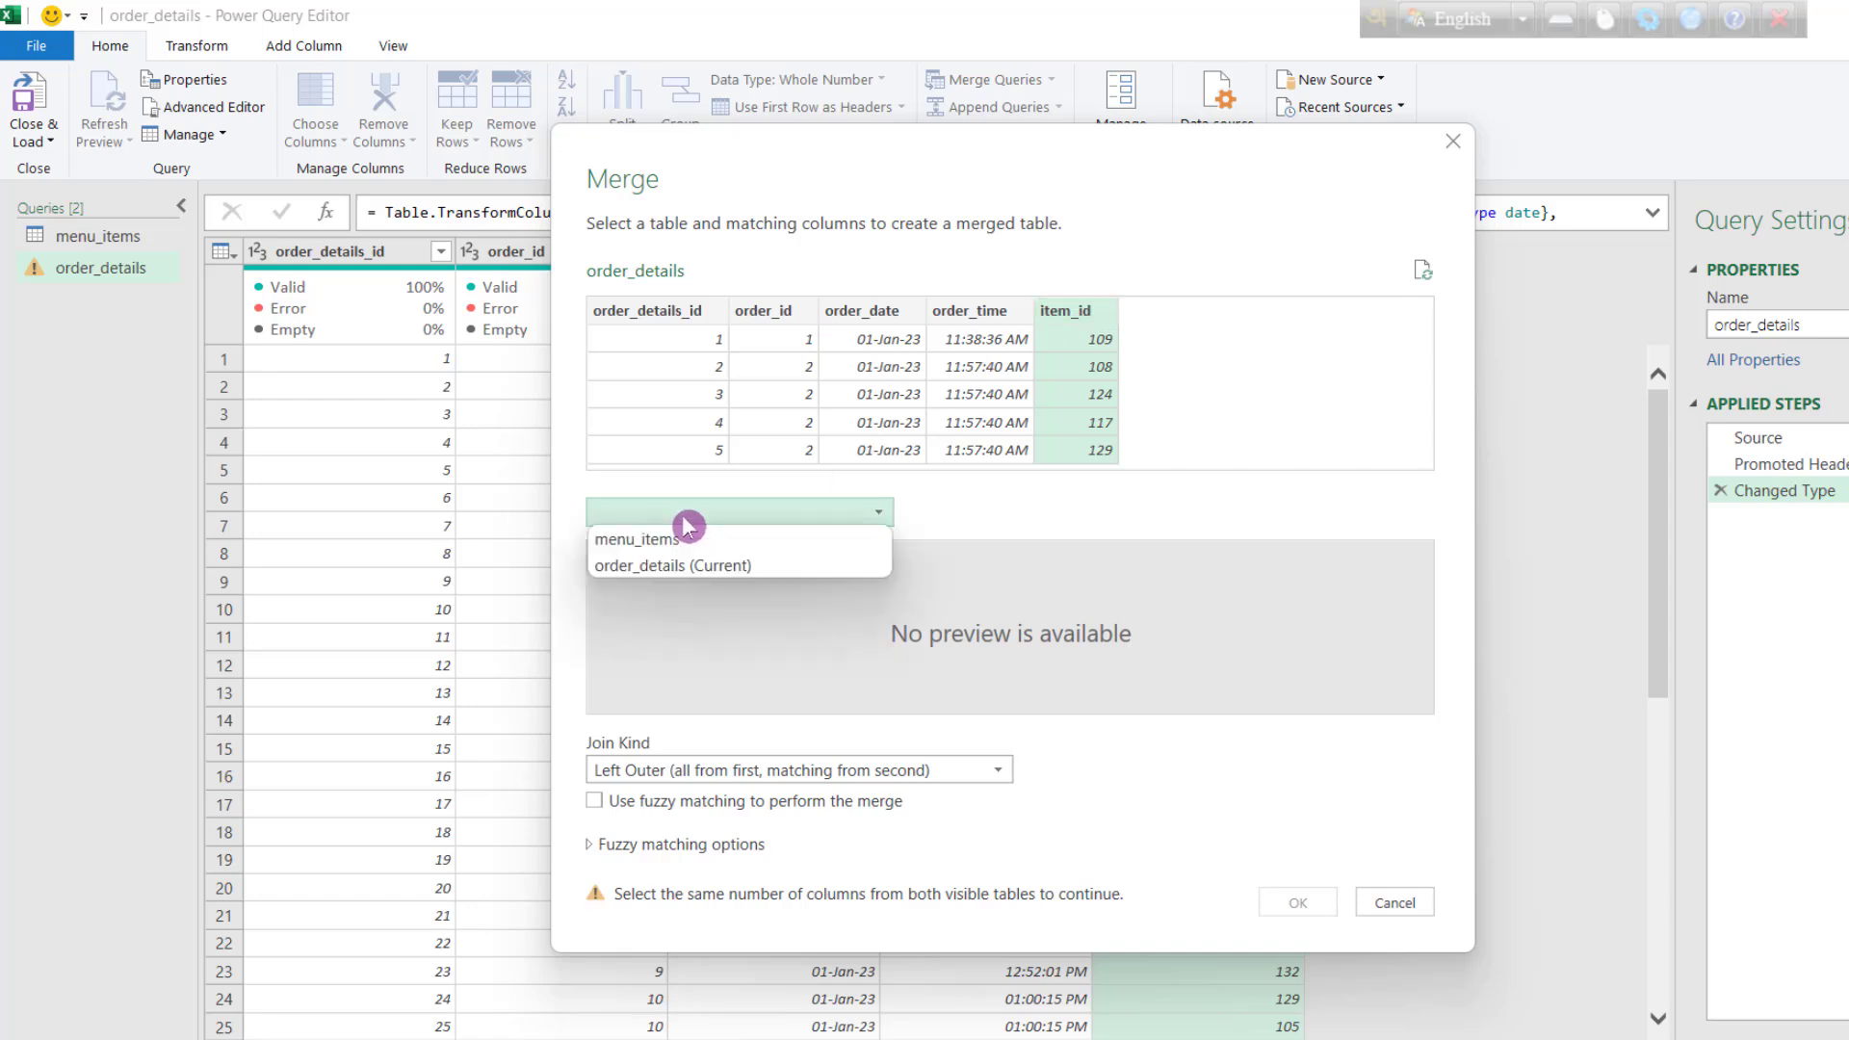
left_click(661, 543)
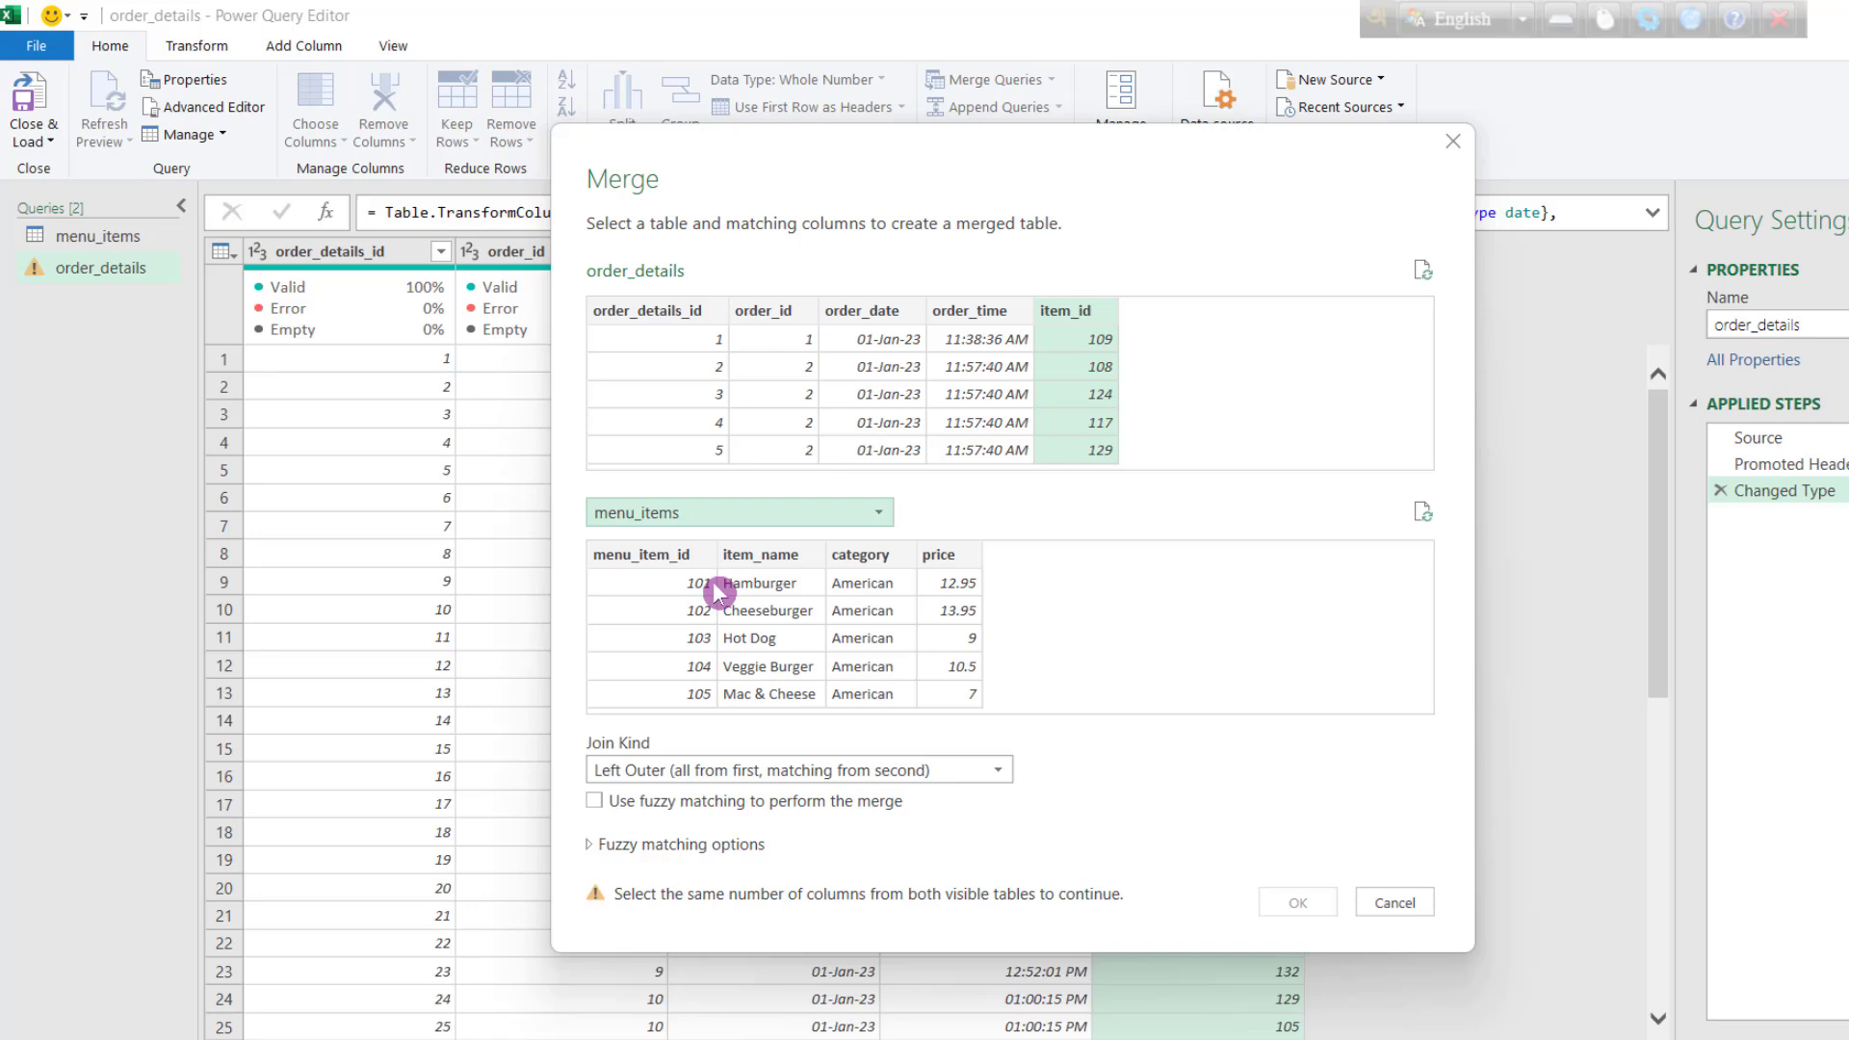
left_click(673, 560)
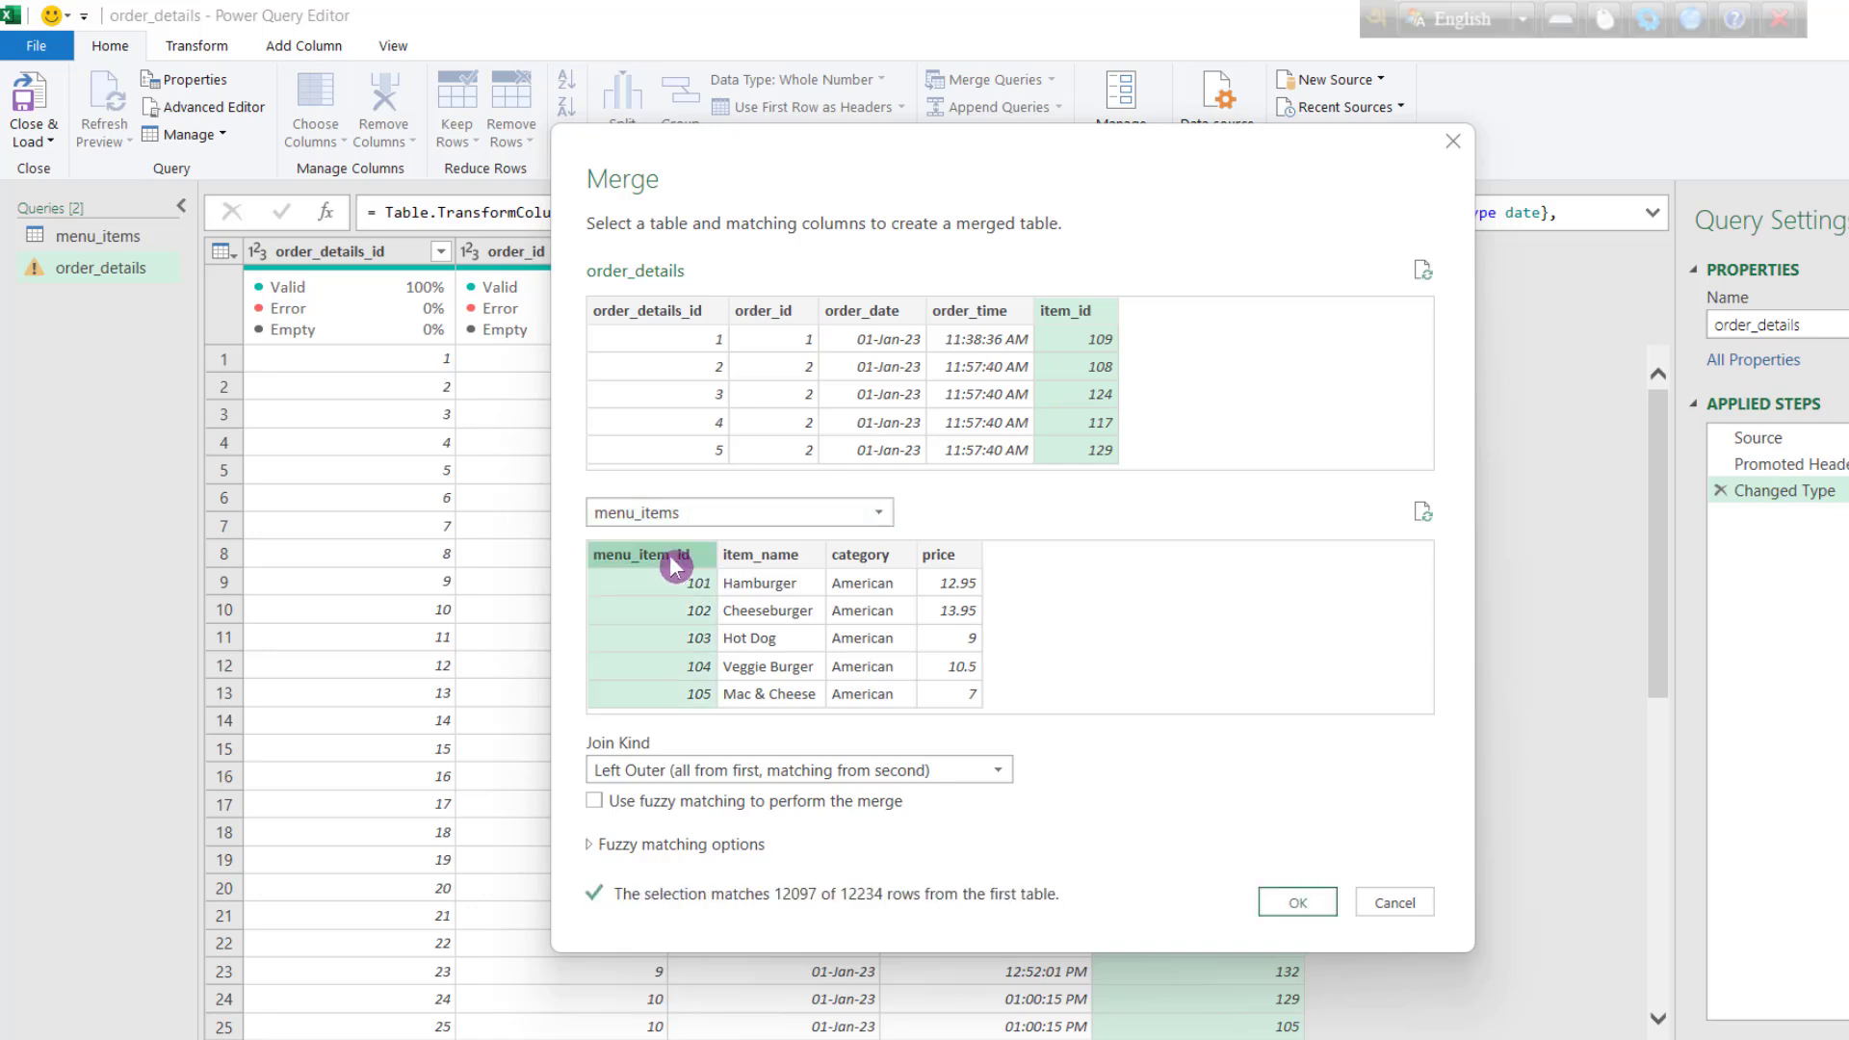
left_click(1273, 910)
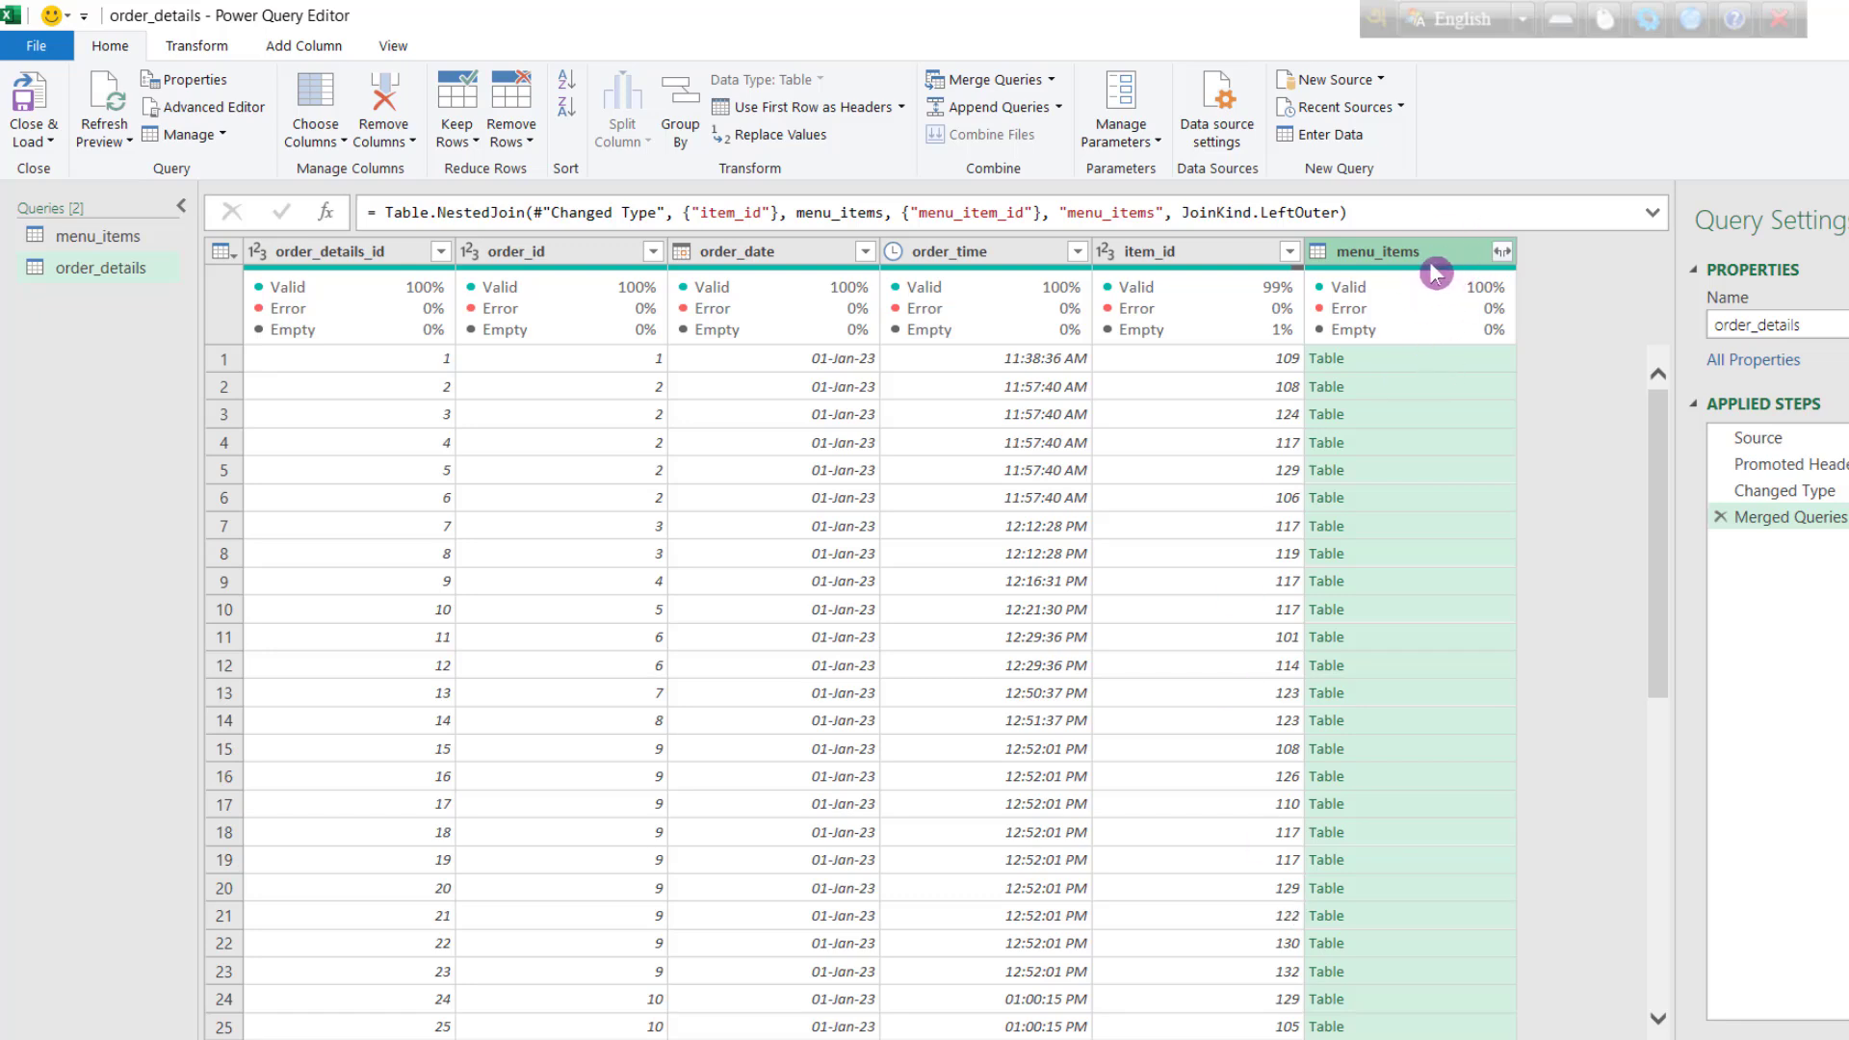
Step: Expand the merged menu_items column to include only item_name and price, without the original column name as prefix
left_click(1500, 252)
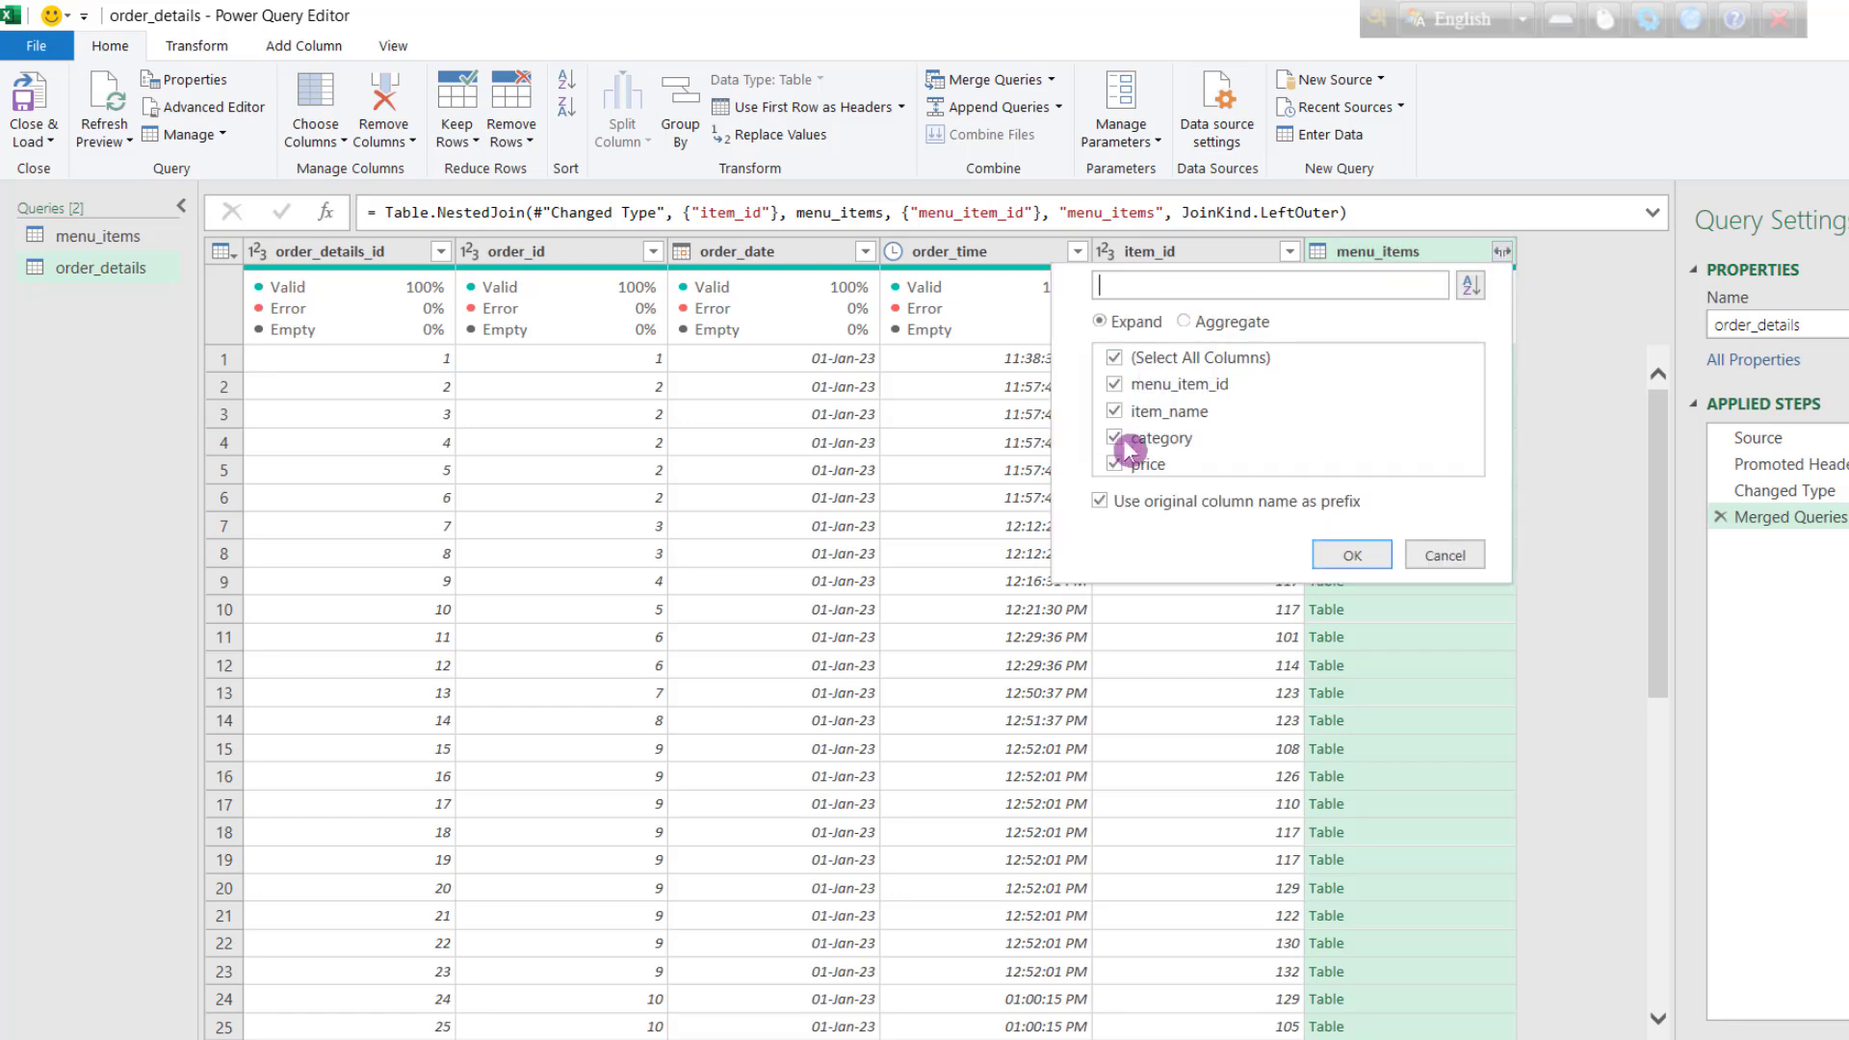
left_click(1100, 503)
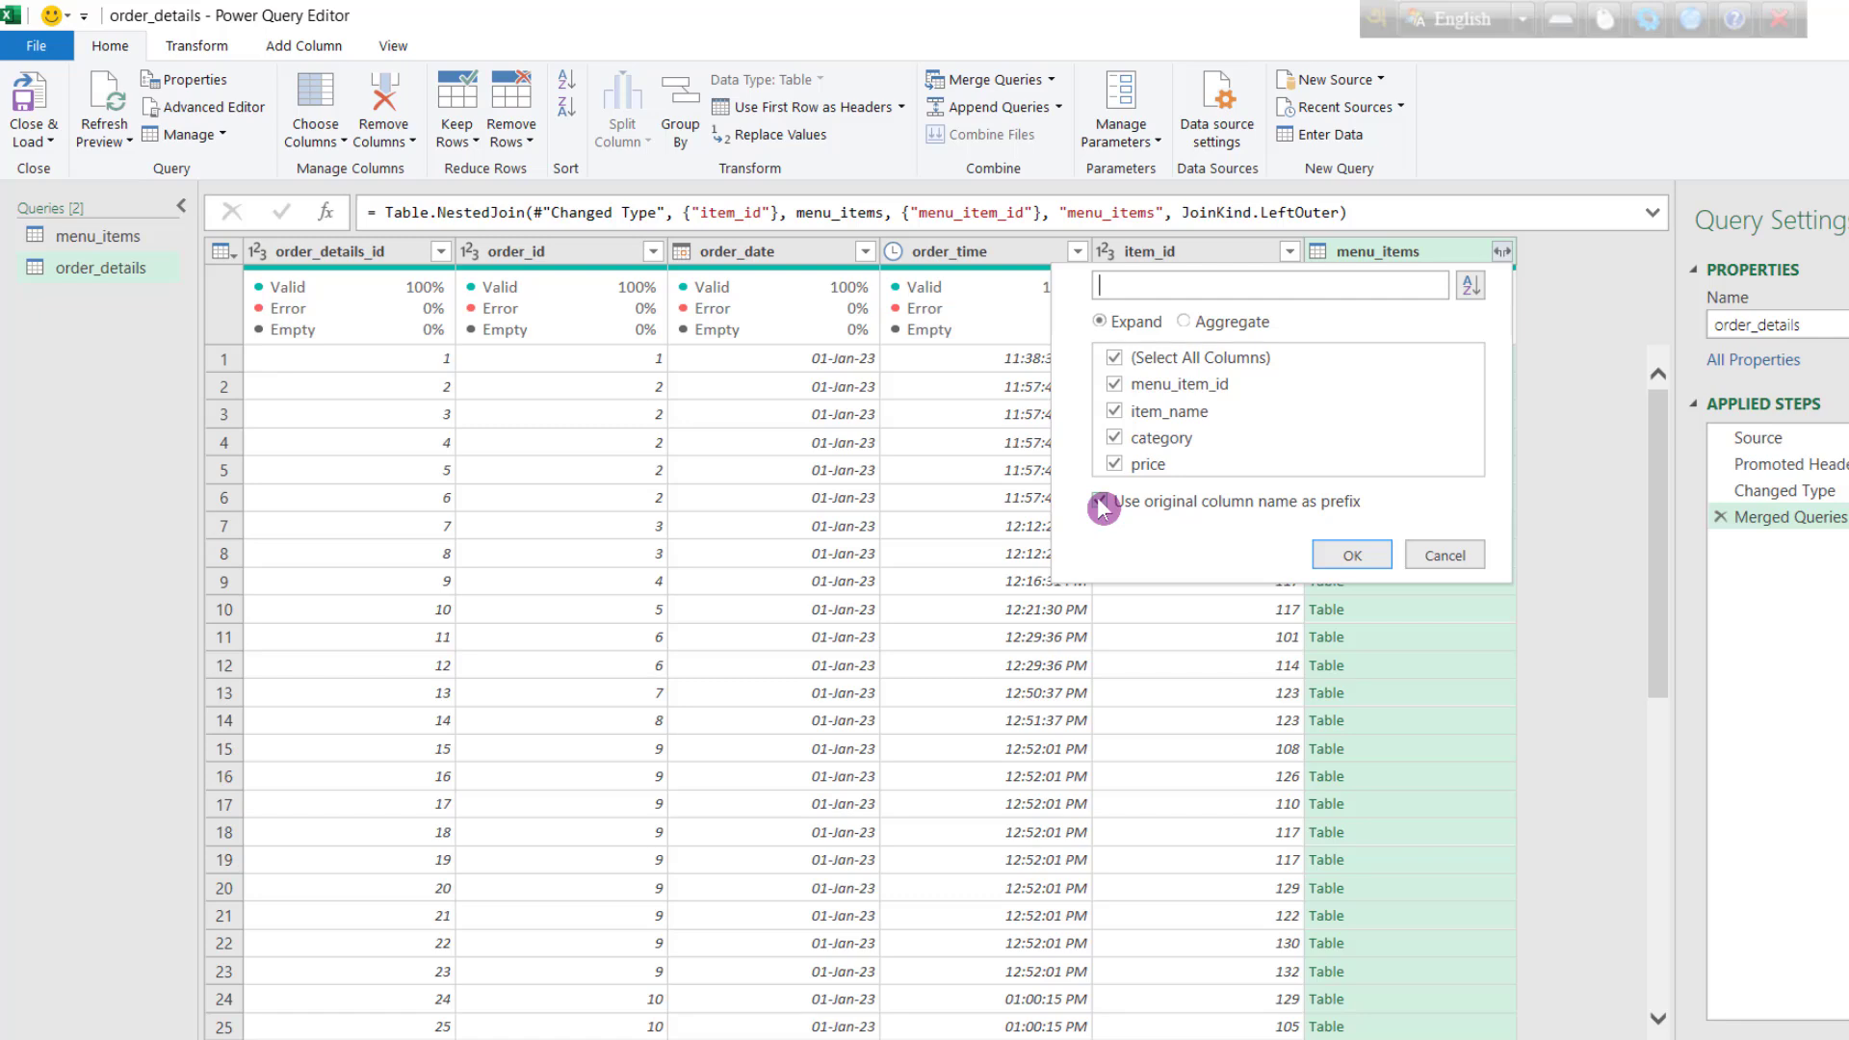
left_click(1102, 506)
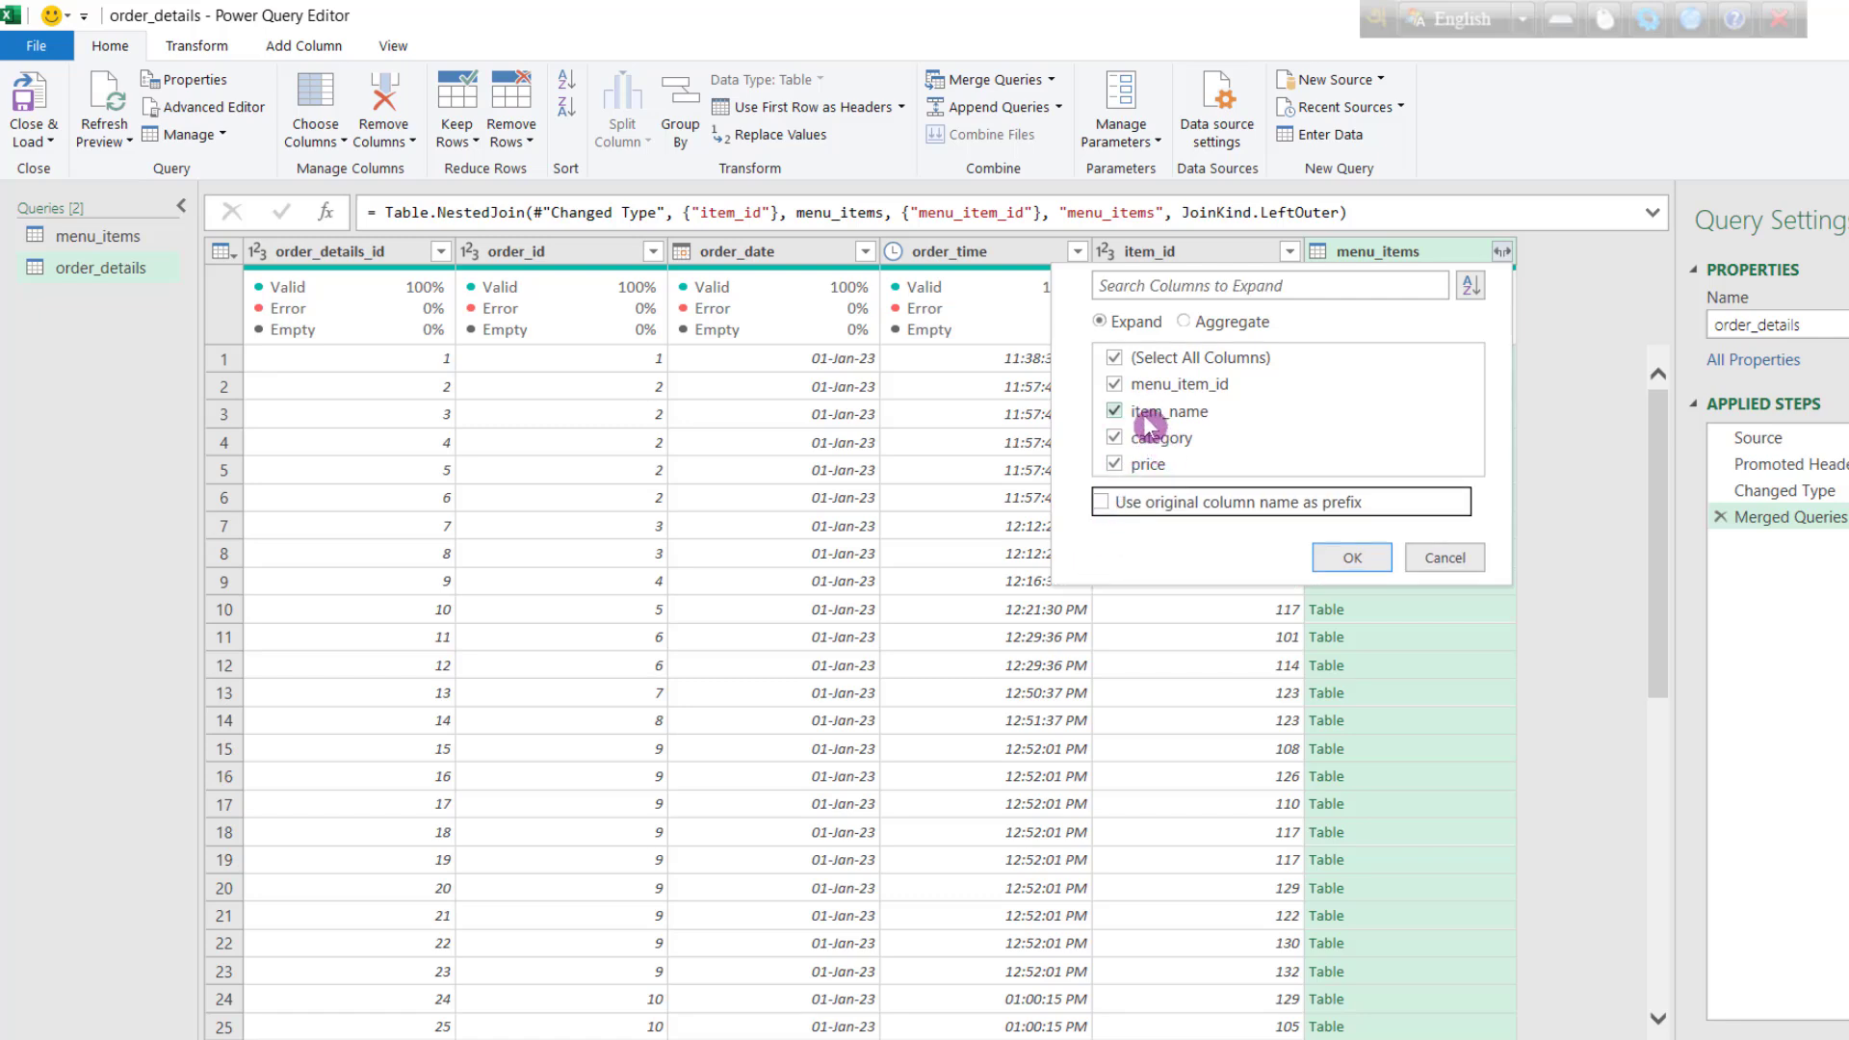
left_click(1119, 358)
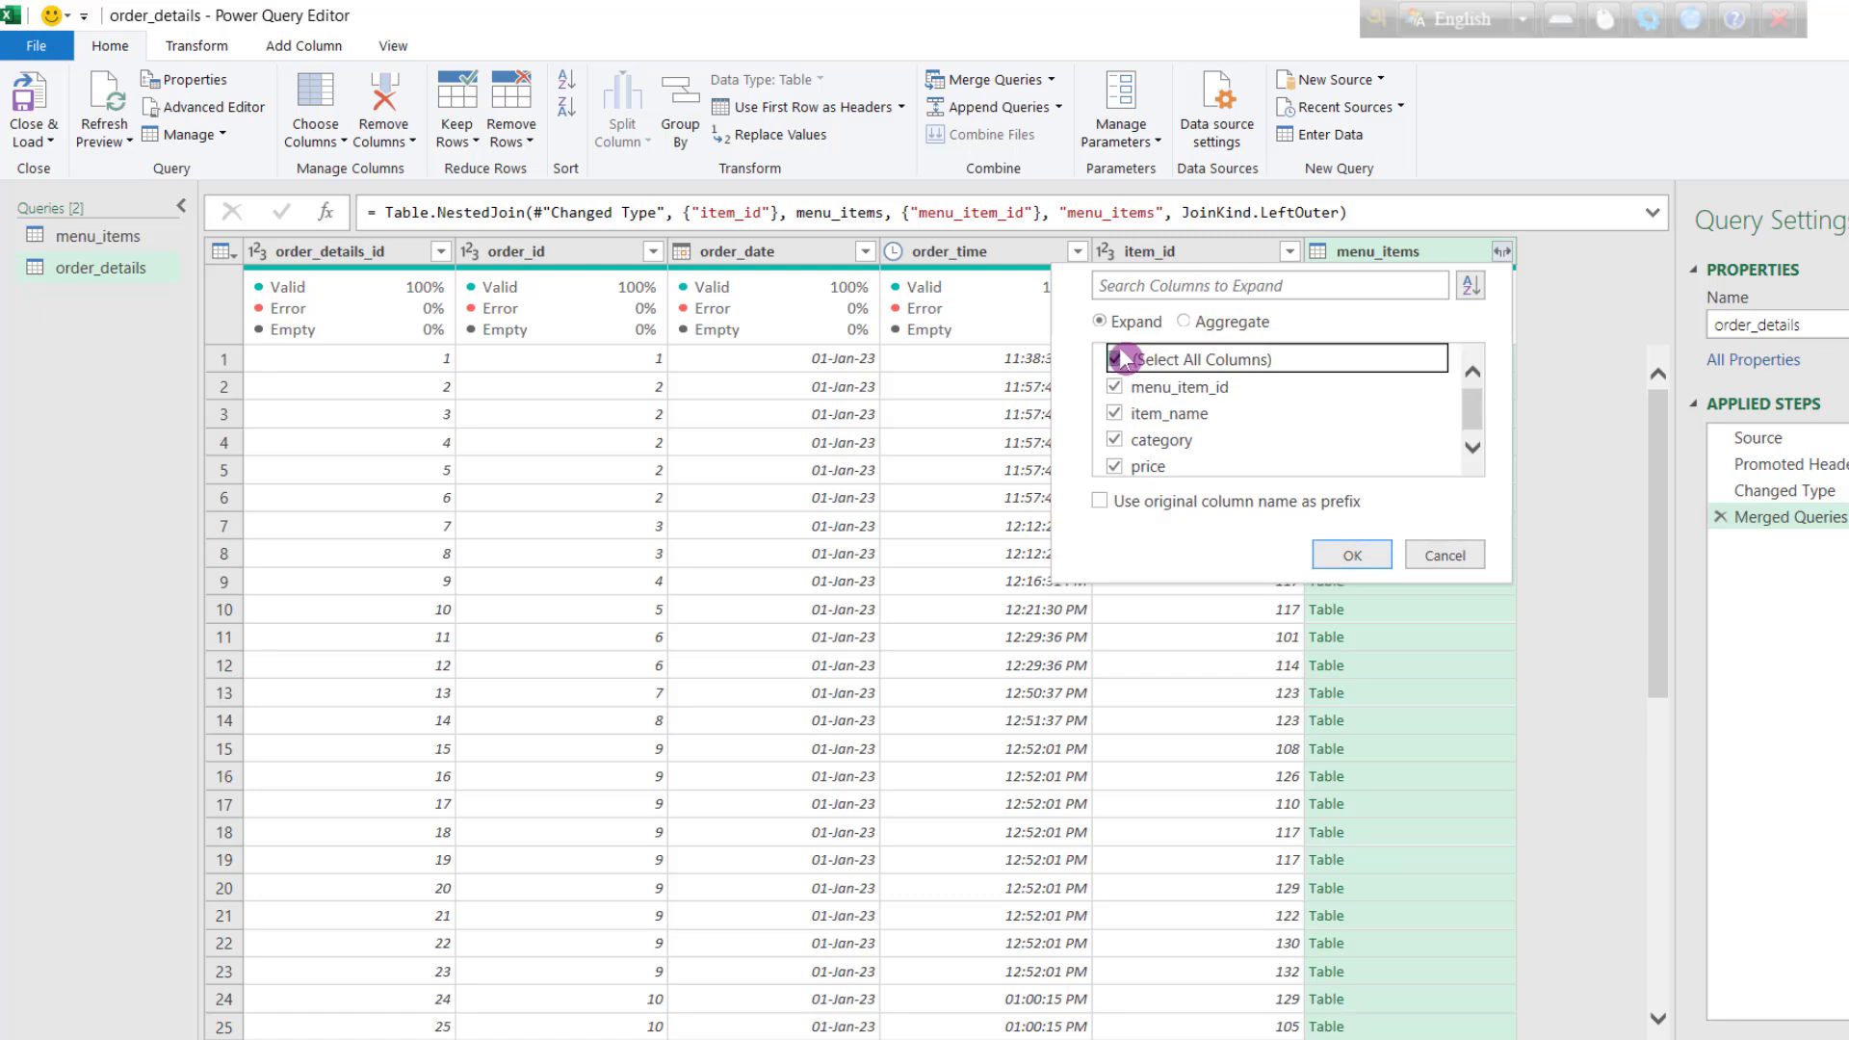
left_click(1125, 416)
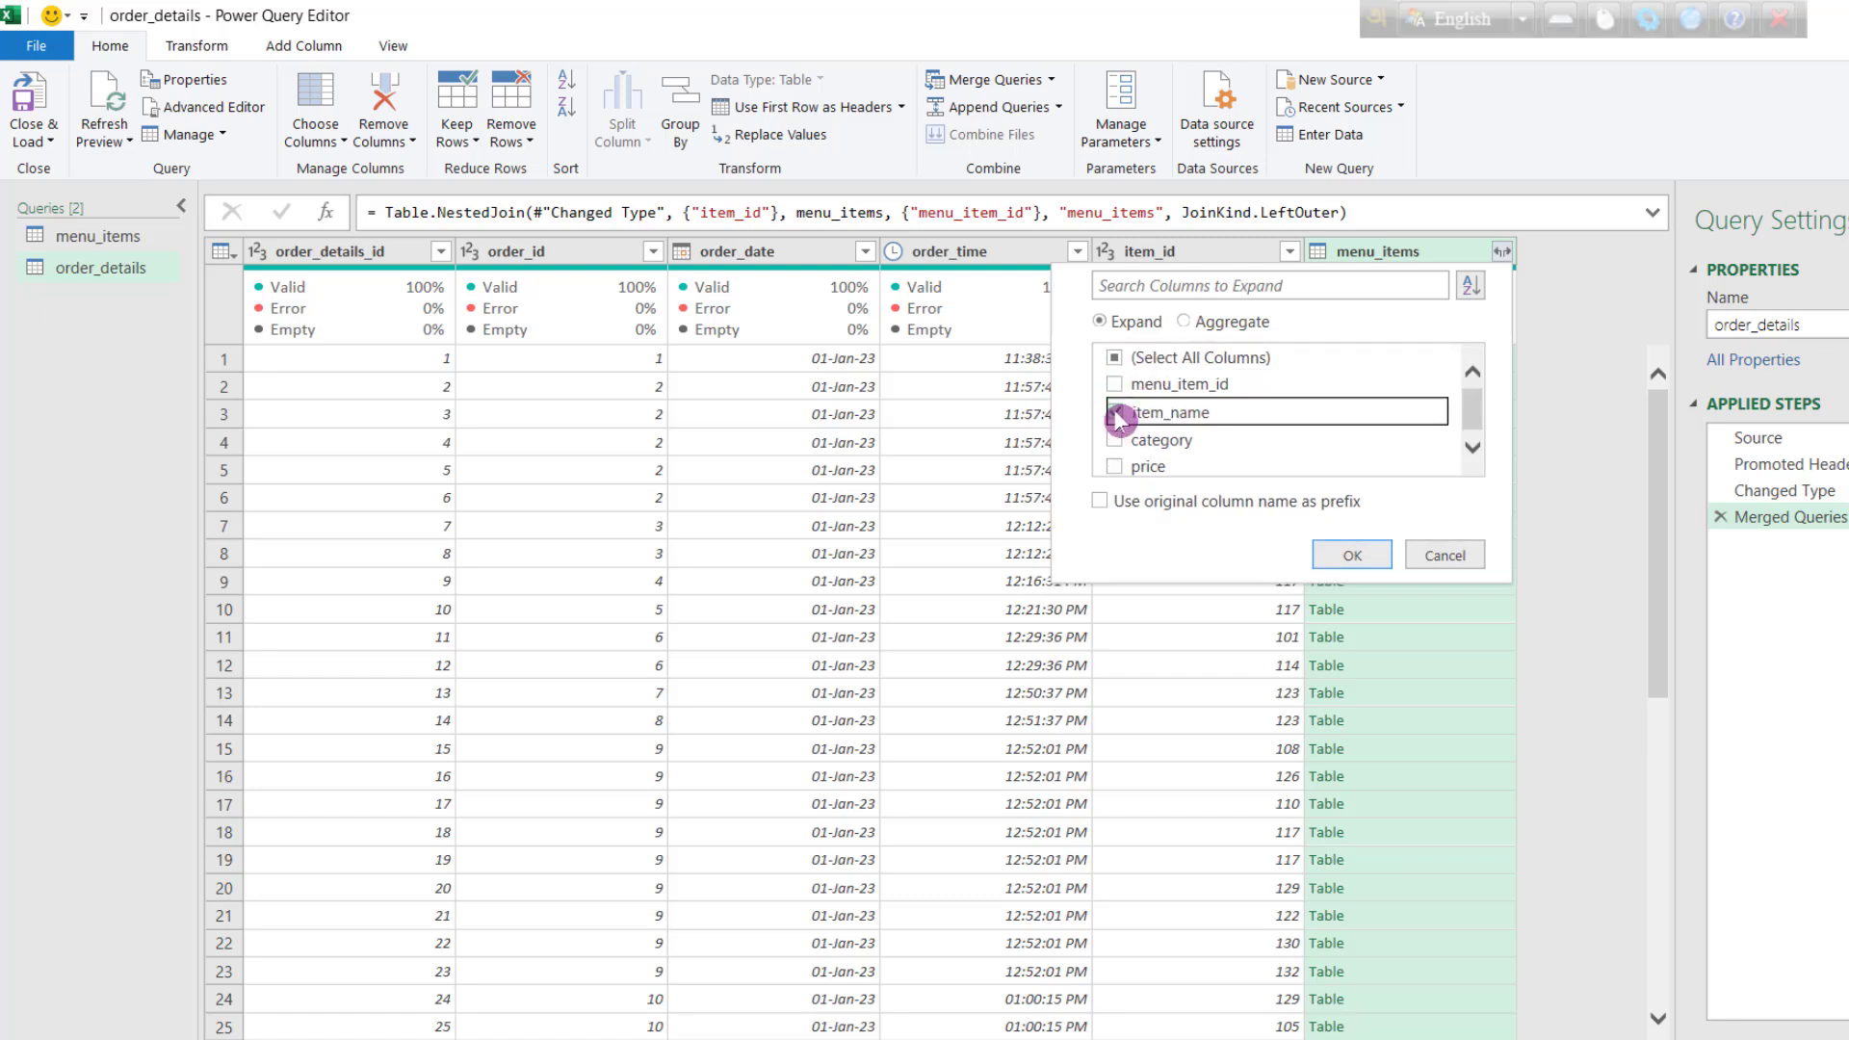
left_click(1119, 466)
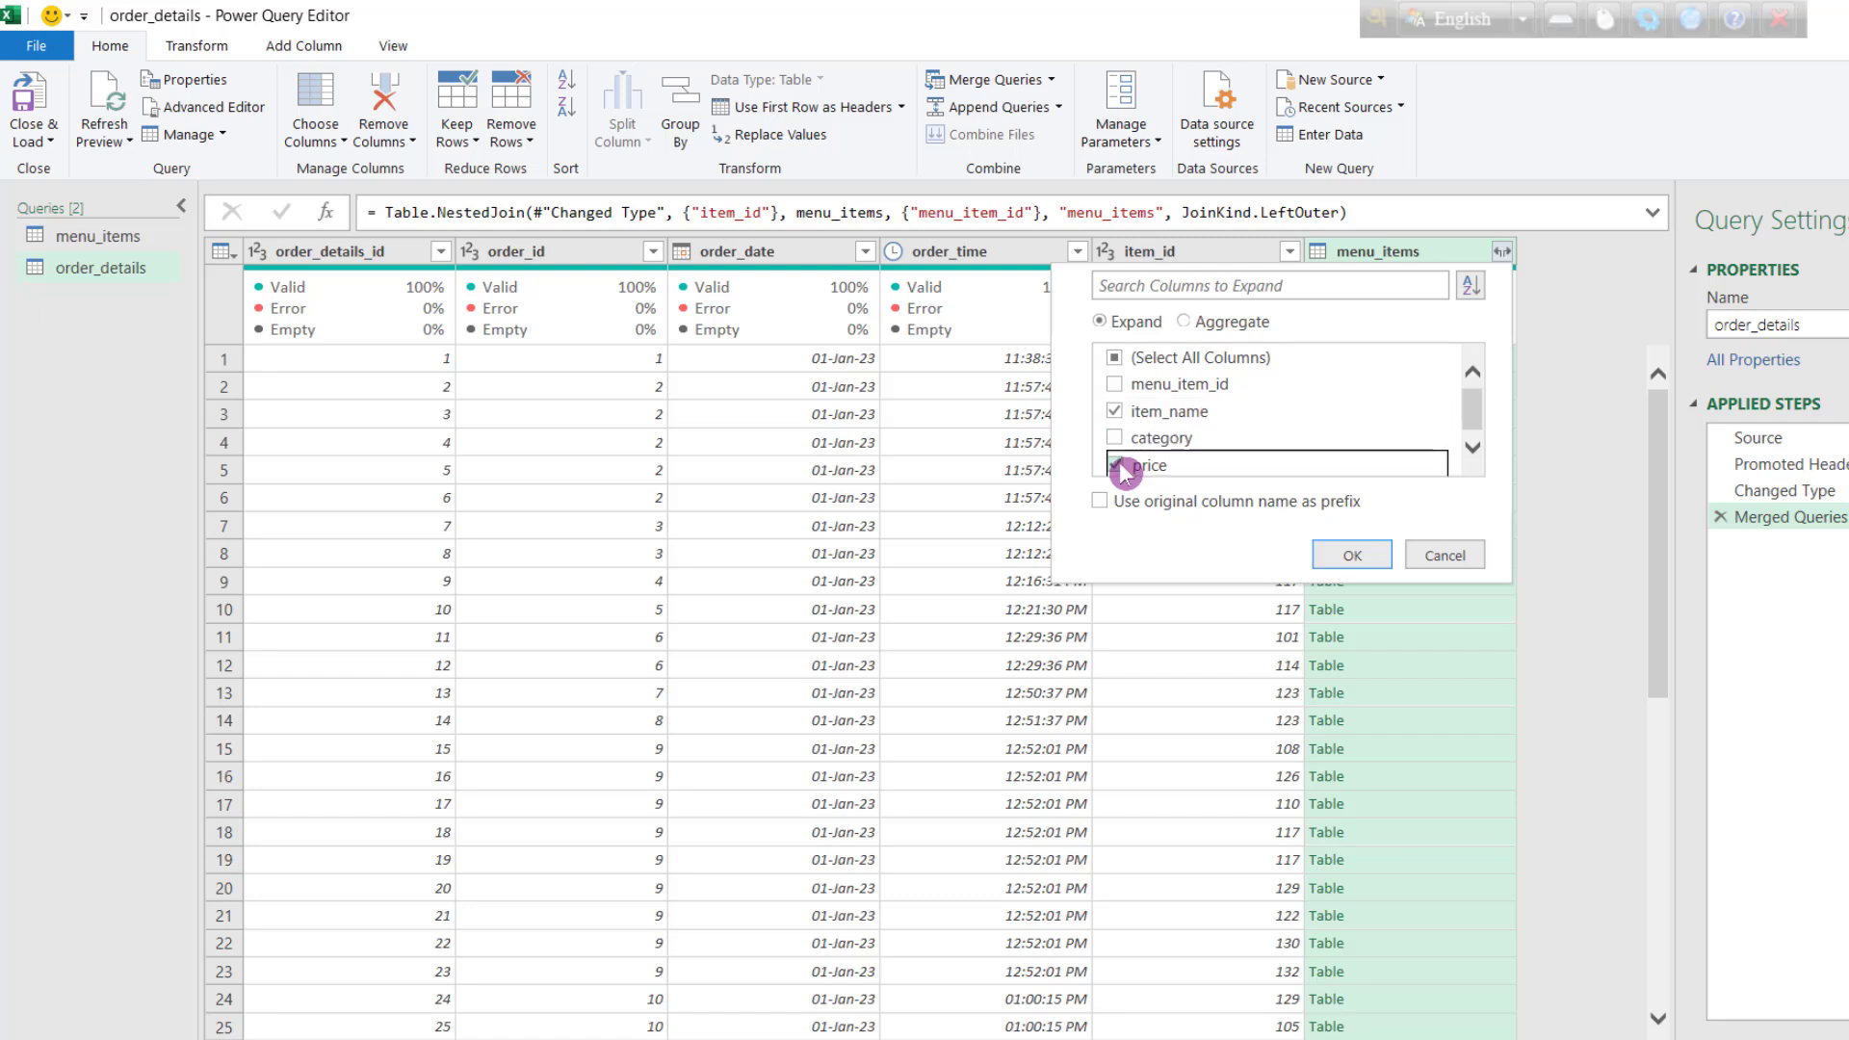
left_click(1353, 555)
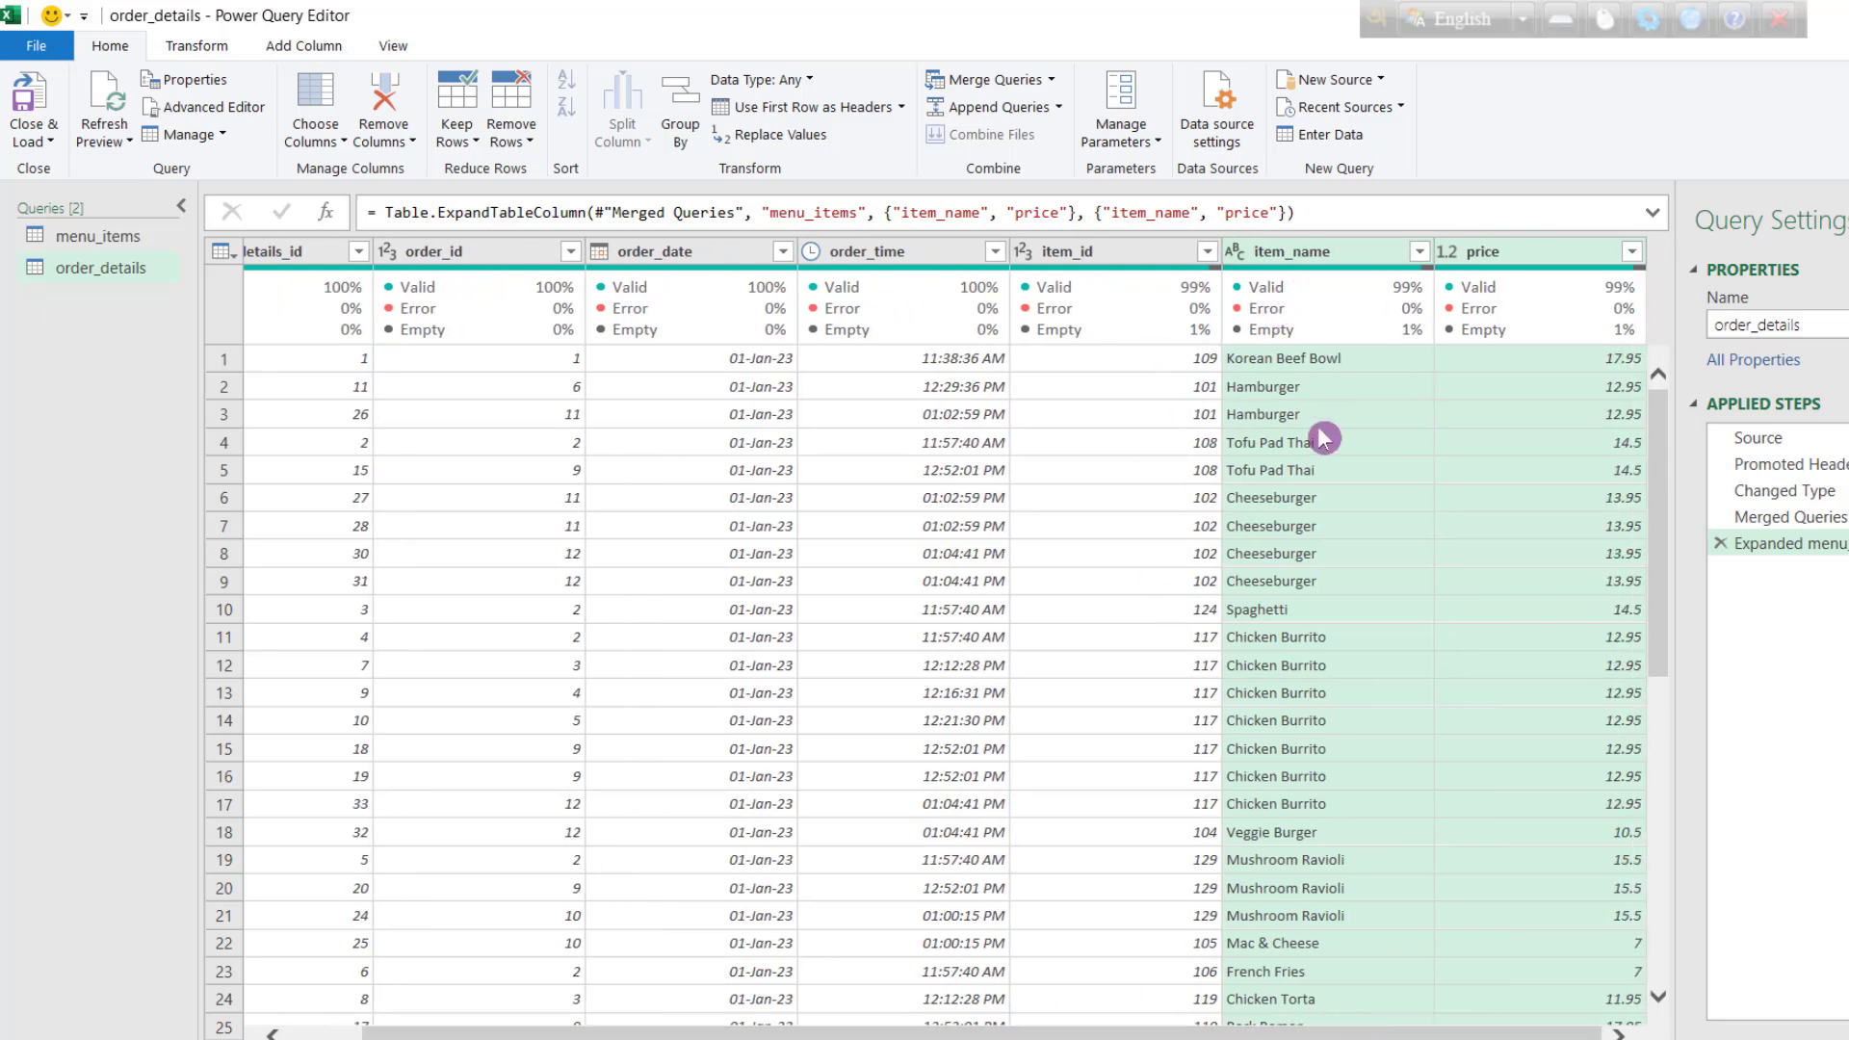
left_click(452, 469)
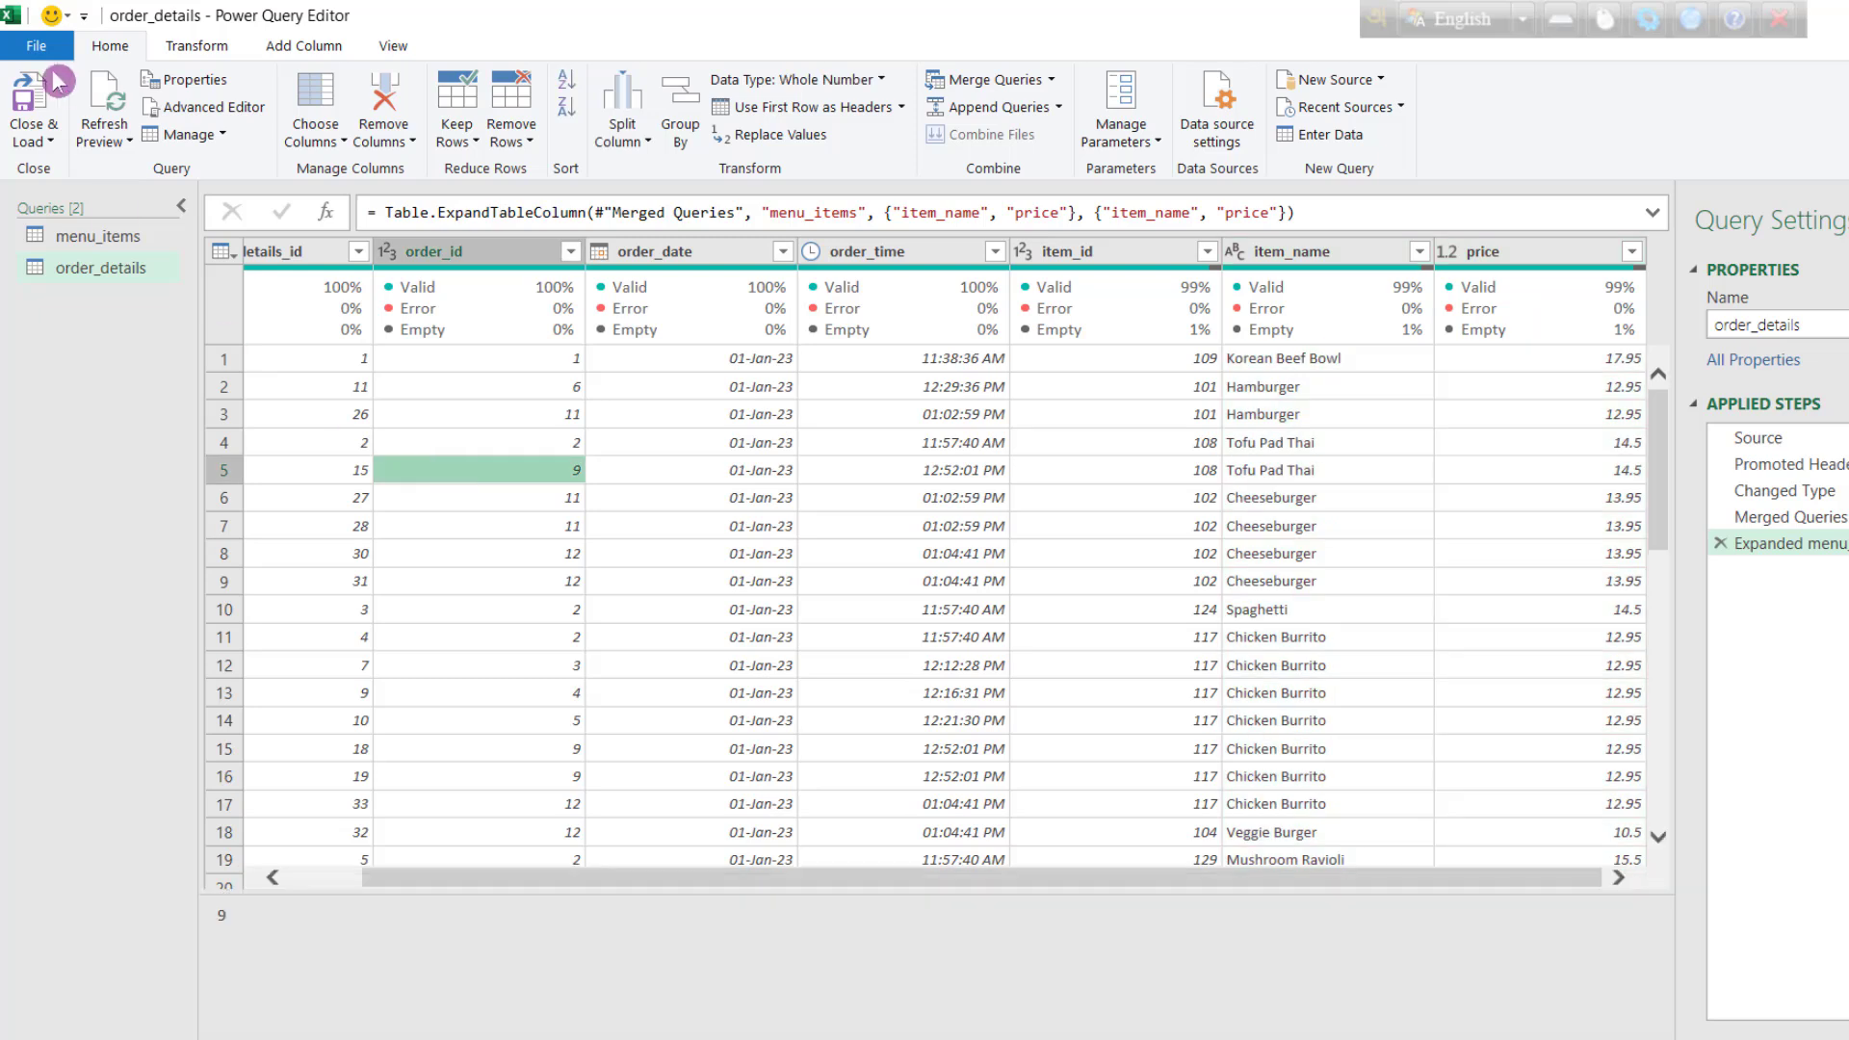
Step: Close the query editor with Close & Load To and bring up the import options for the two queries
left_click(37, 144)
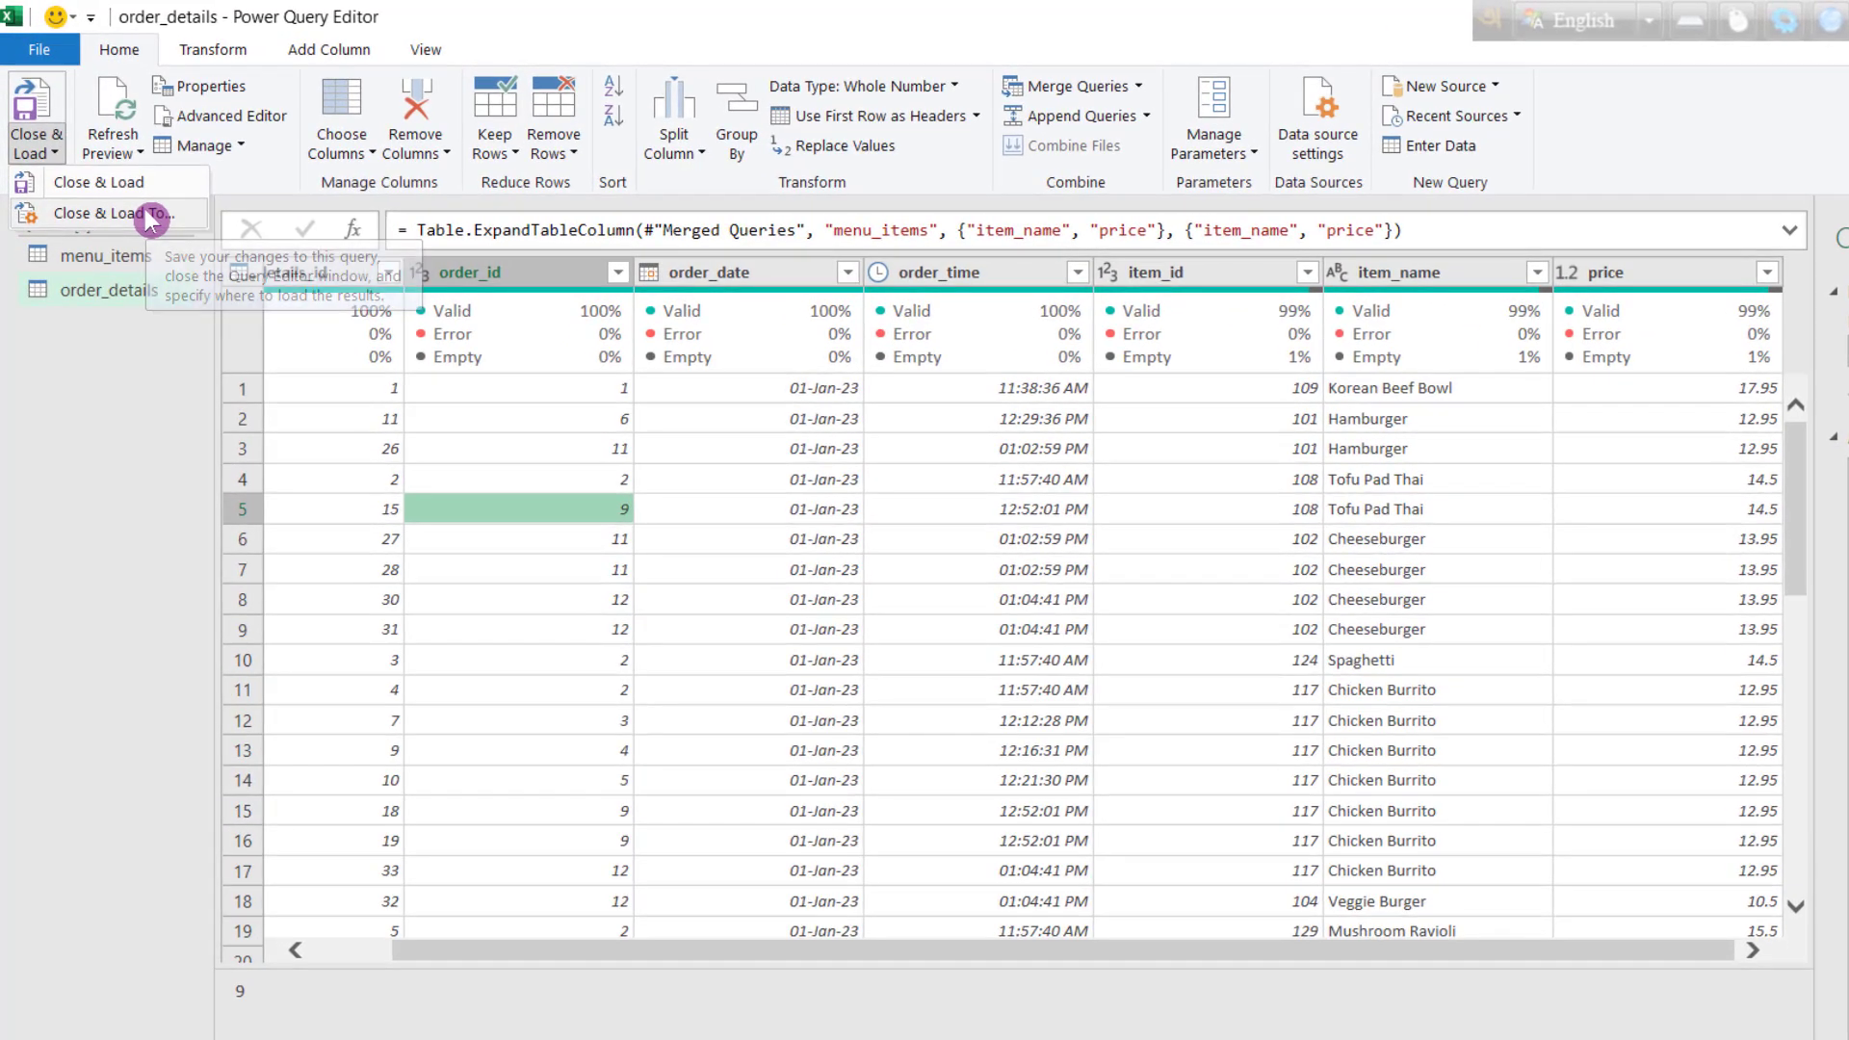
left_click(145, 200)
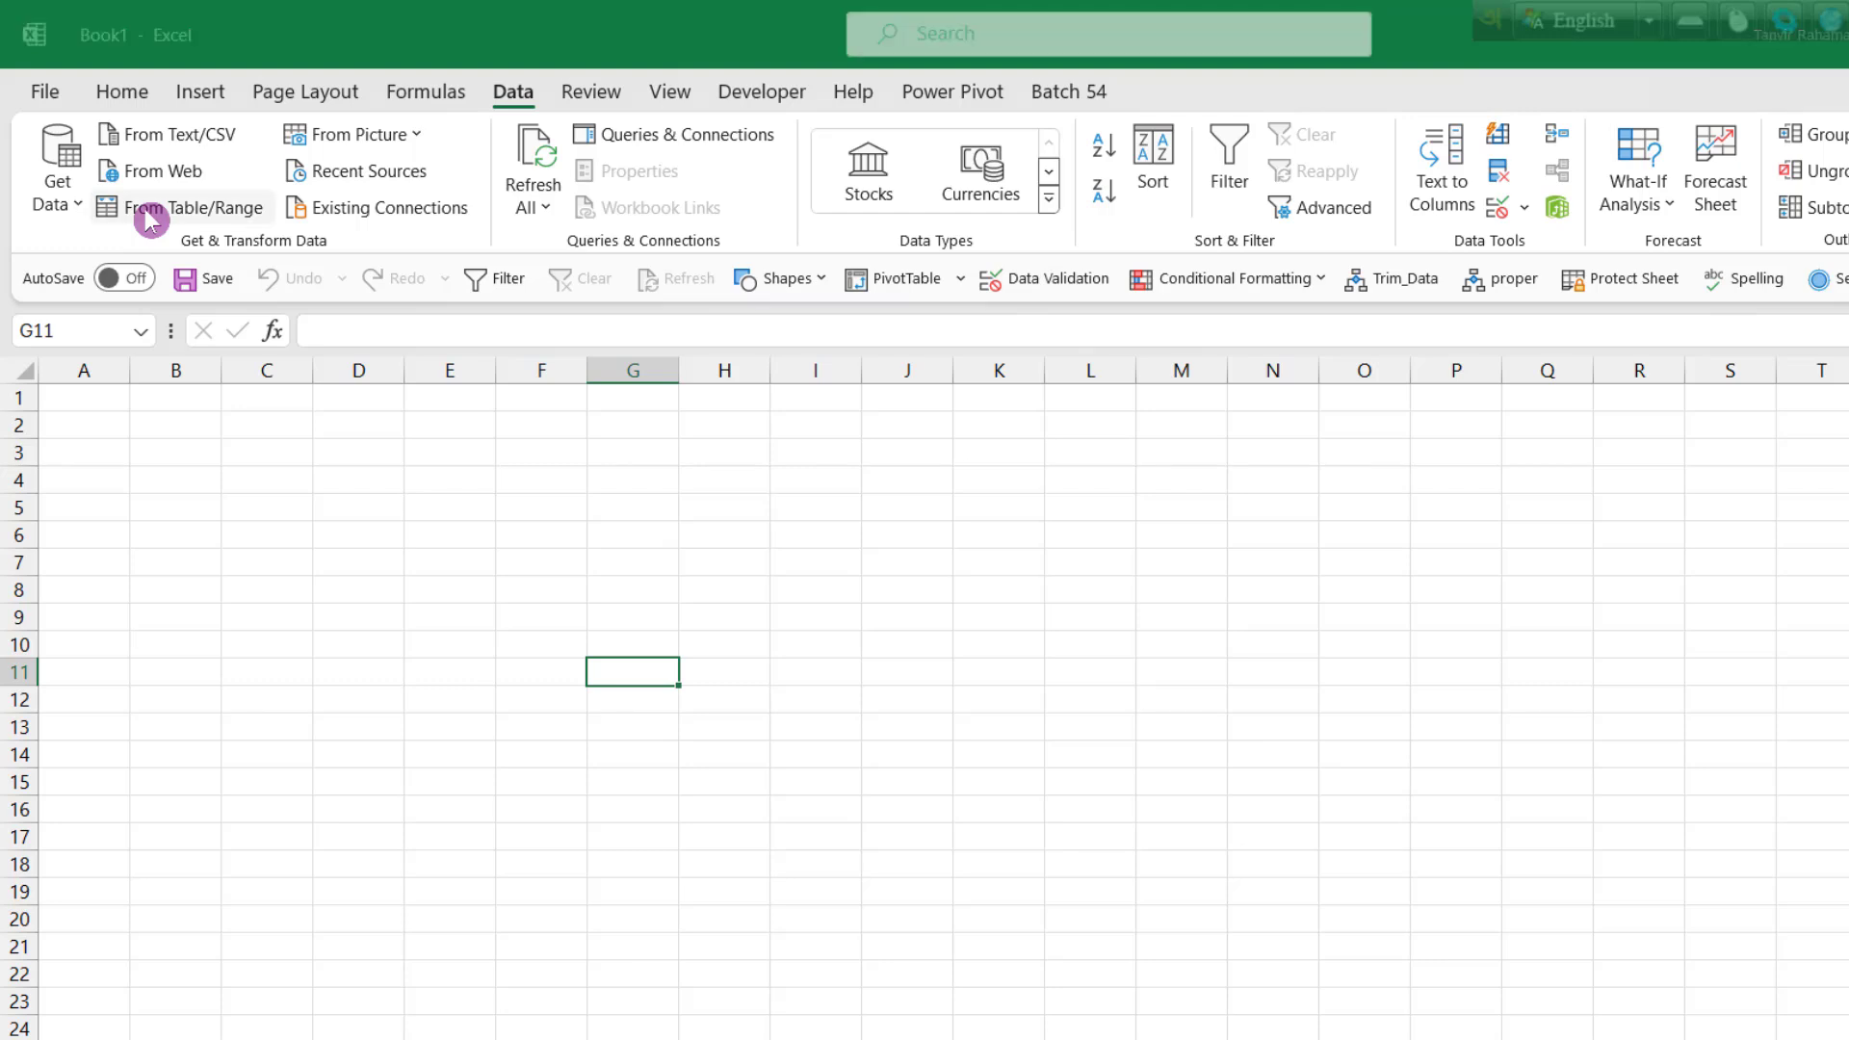
left_click_drag(1071, 404, 692, 385)
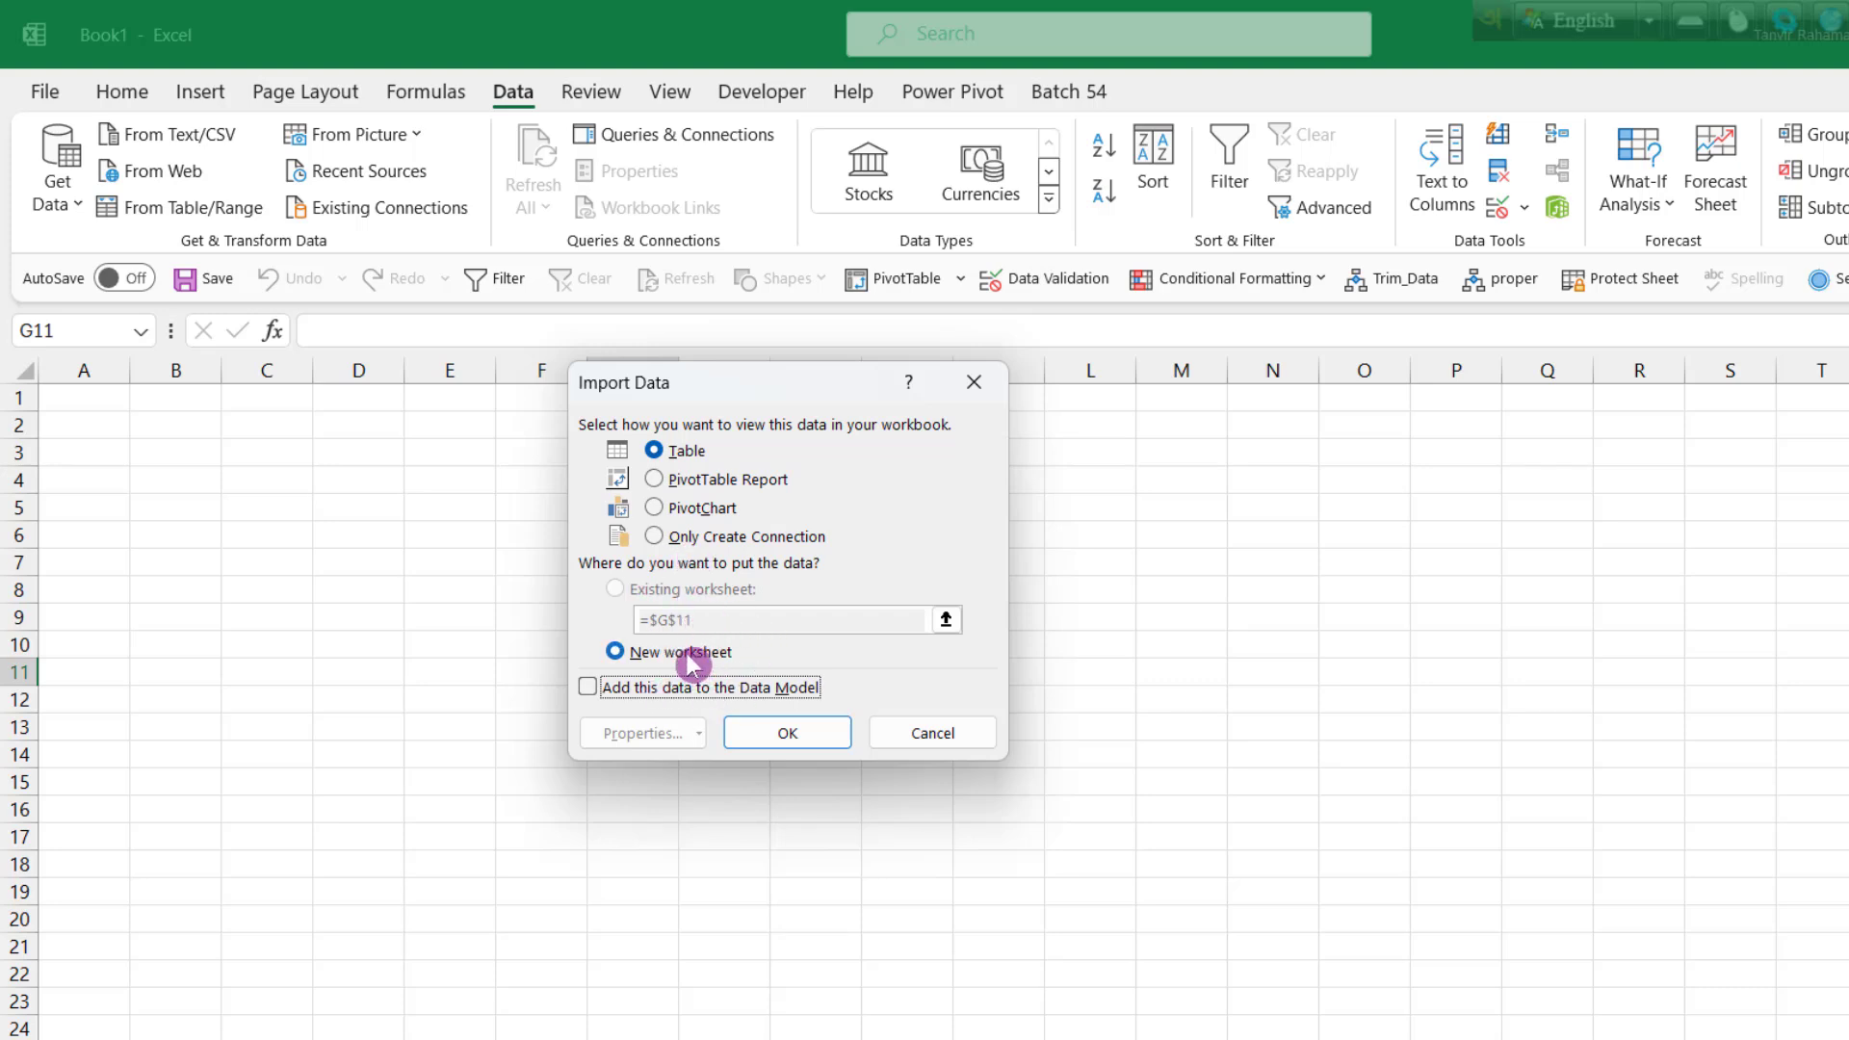
left_click(762, 545)
left_click(742, 483)
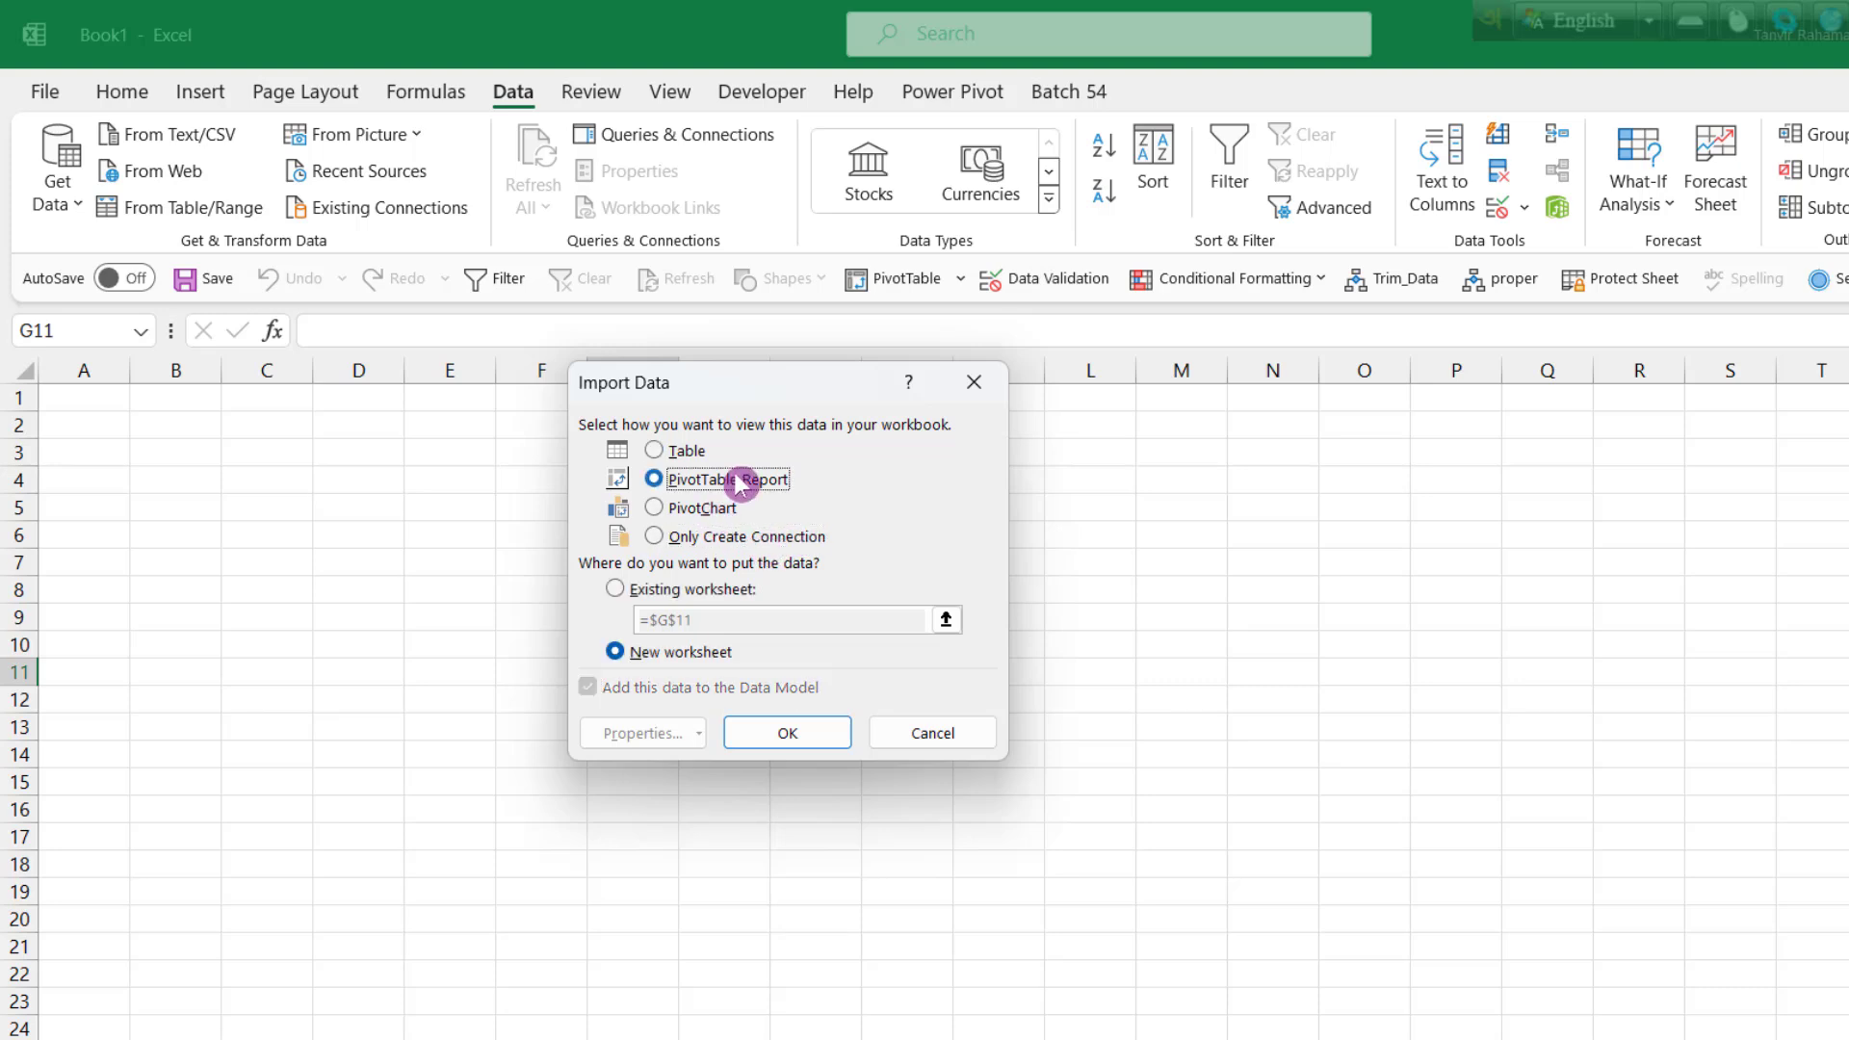
left_click(722, 516)
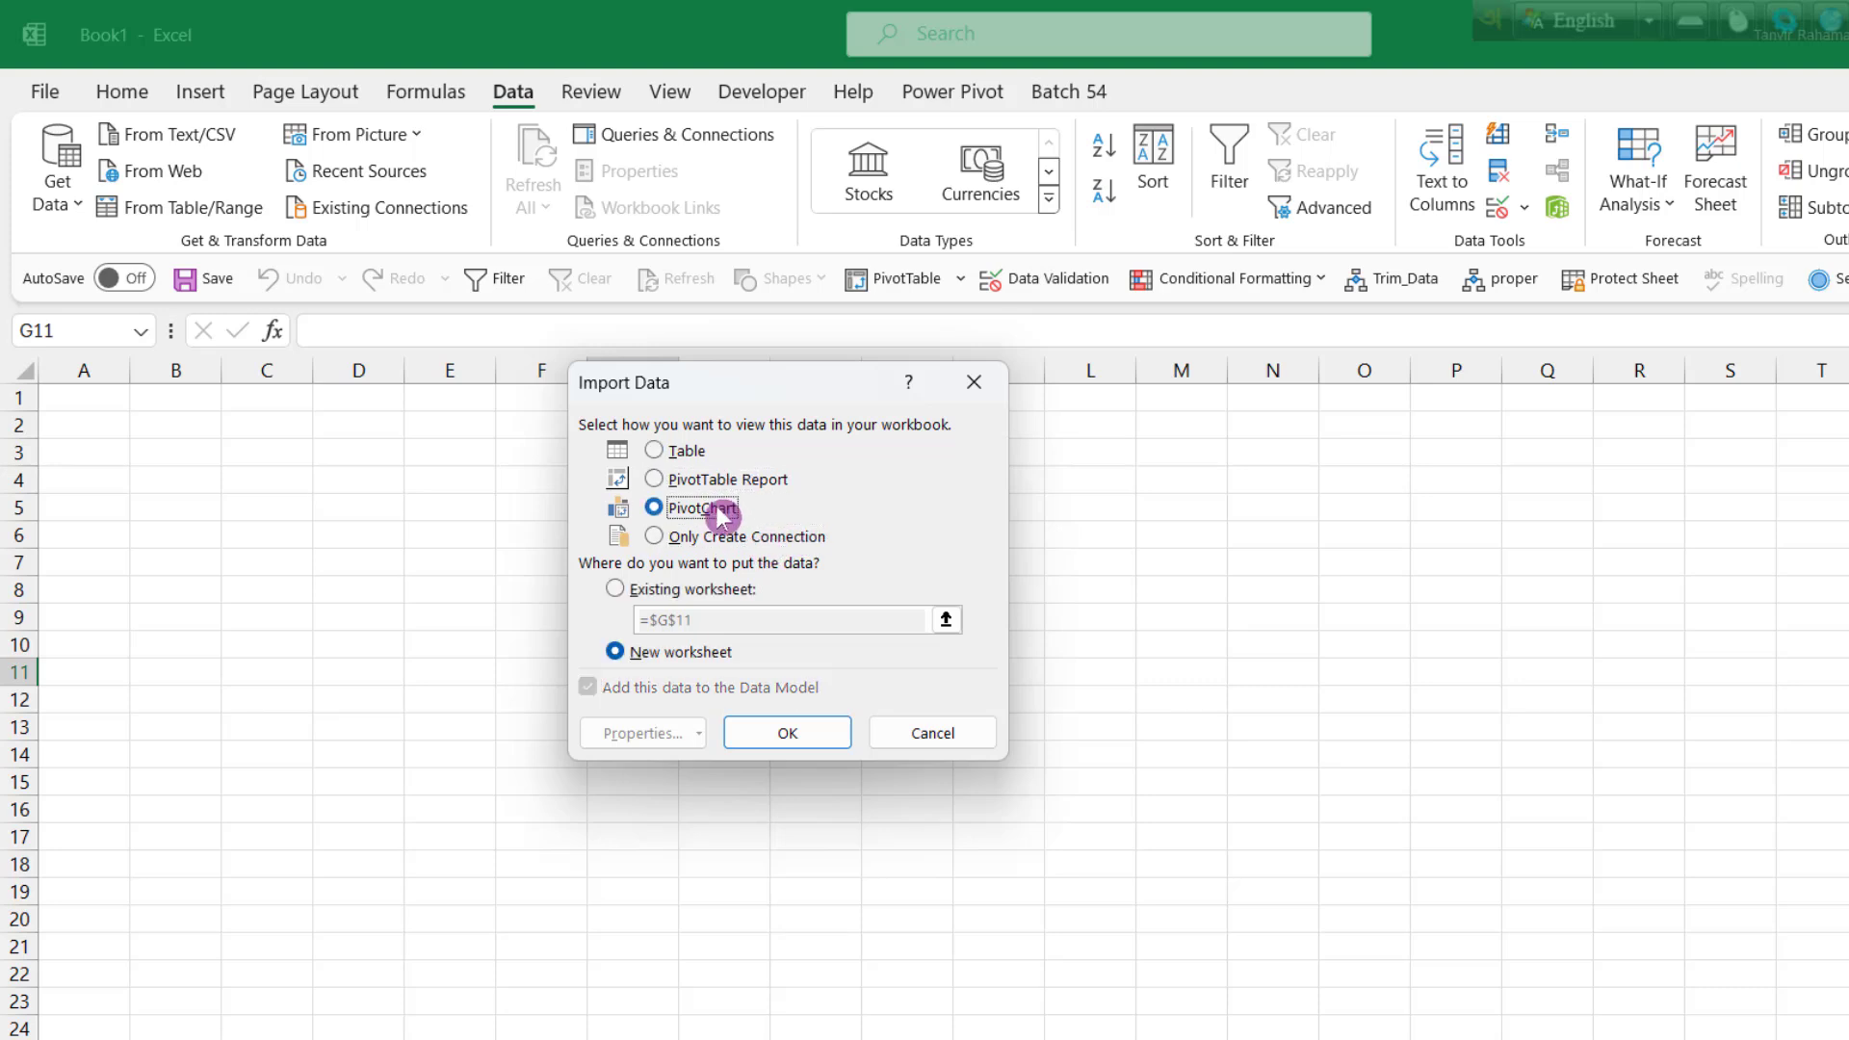
left_click(749, 536)
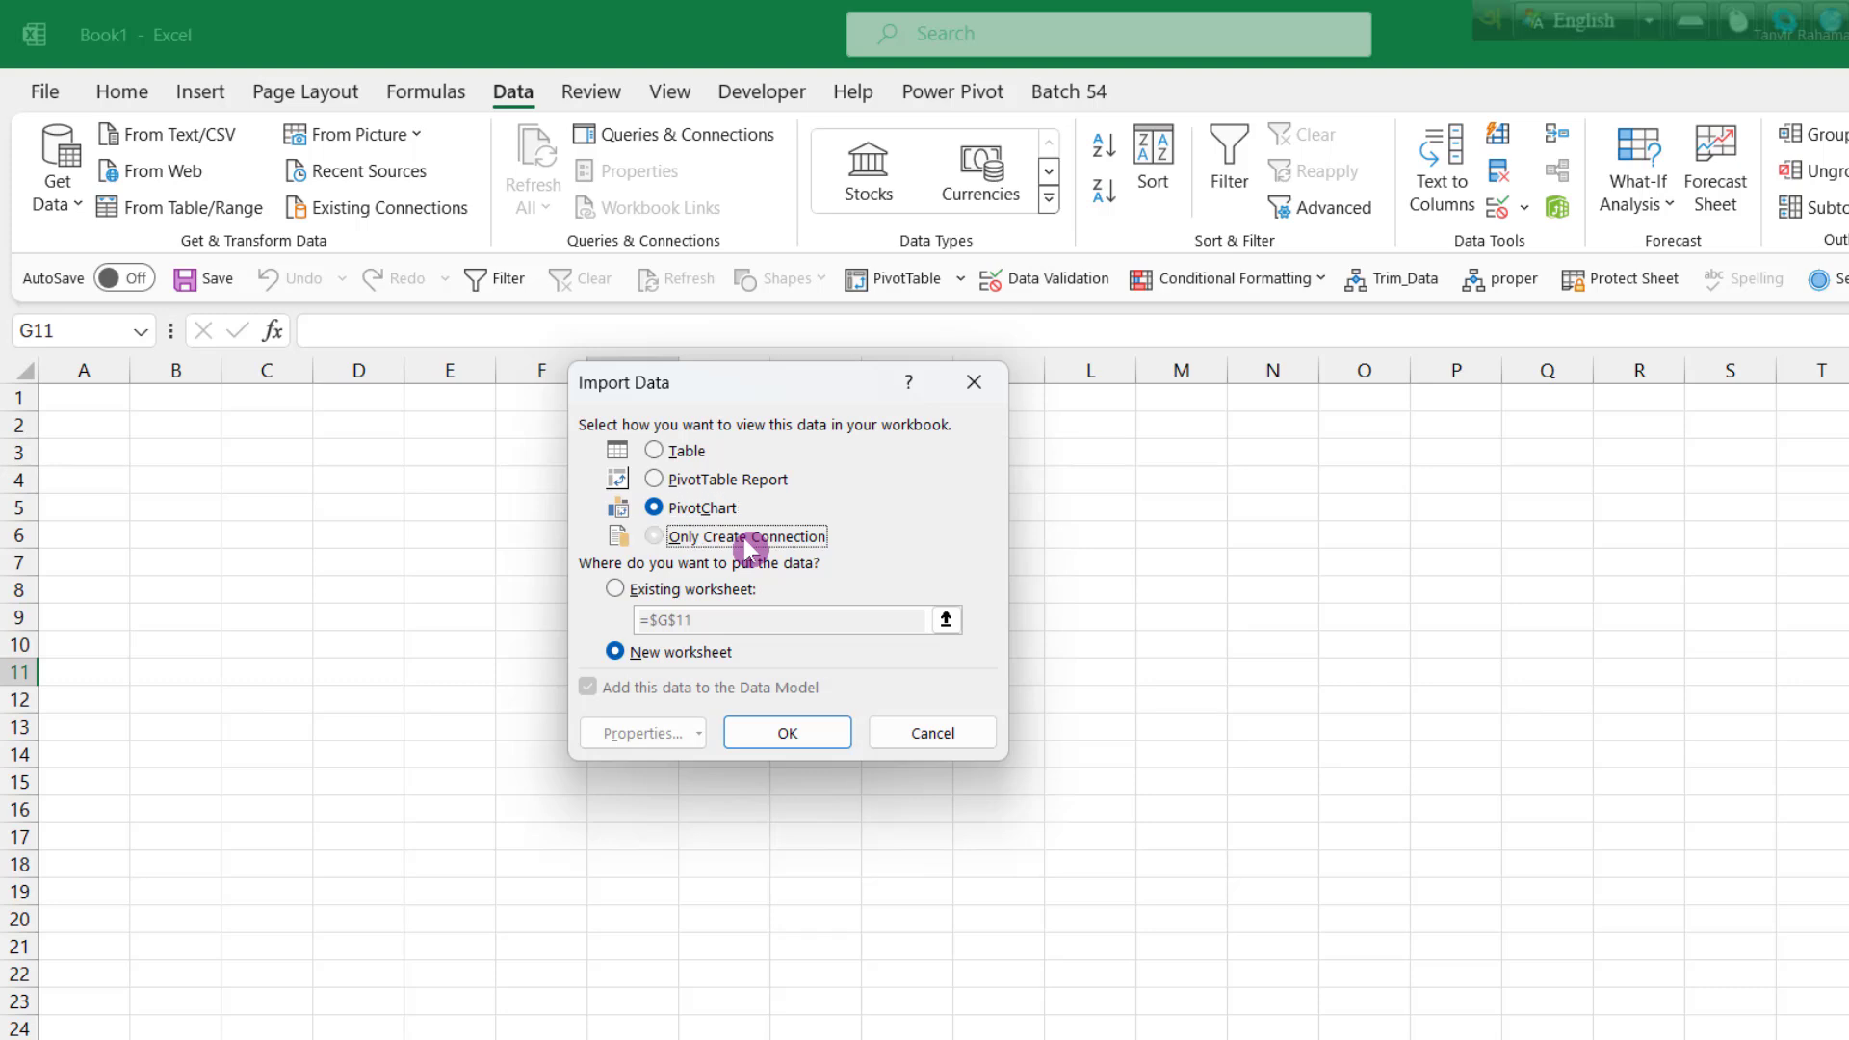
Step: Load the queries into the workbook as tables on new worksheets
left_click(683, 452)
left_click(780, 736)
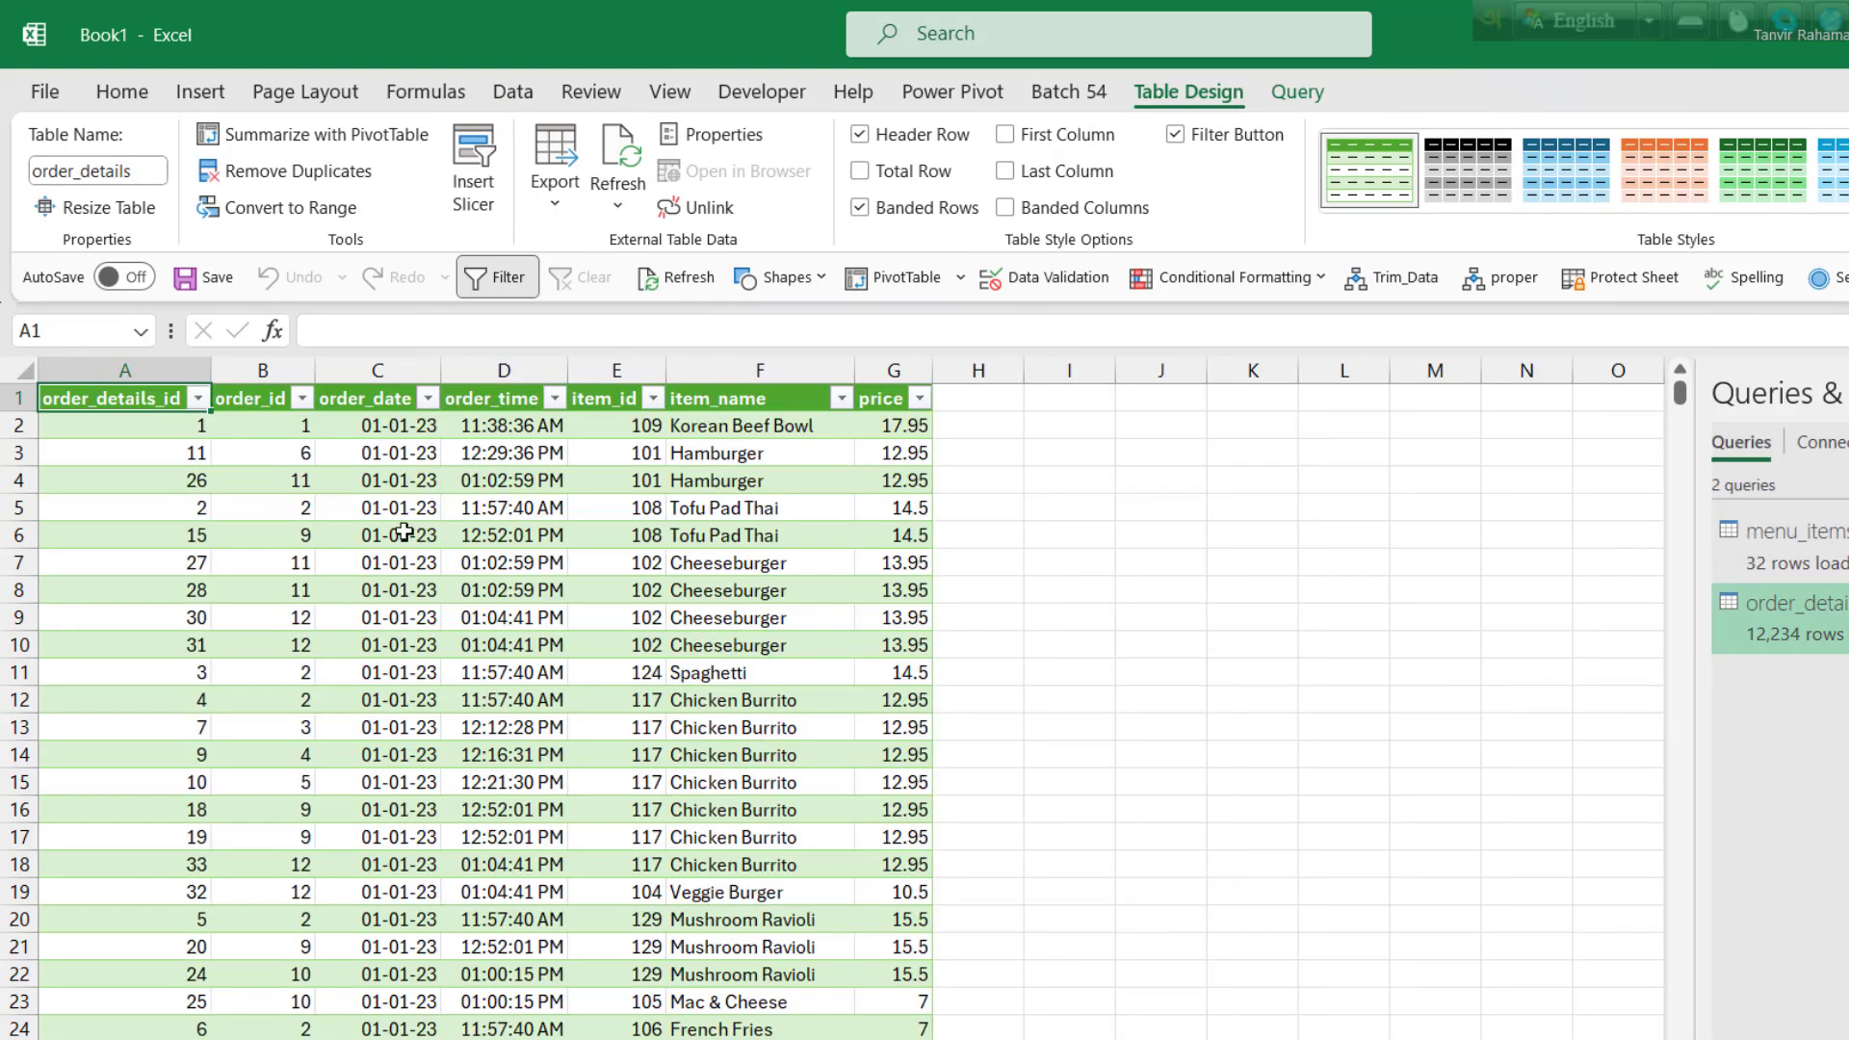
Step: AutoFit the column widths of the entire order_details worksheet
left_click(26, 376)
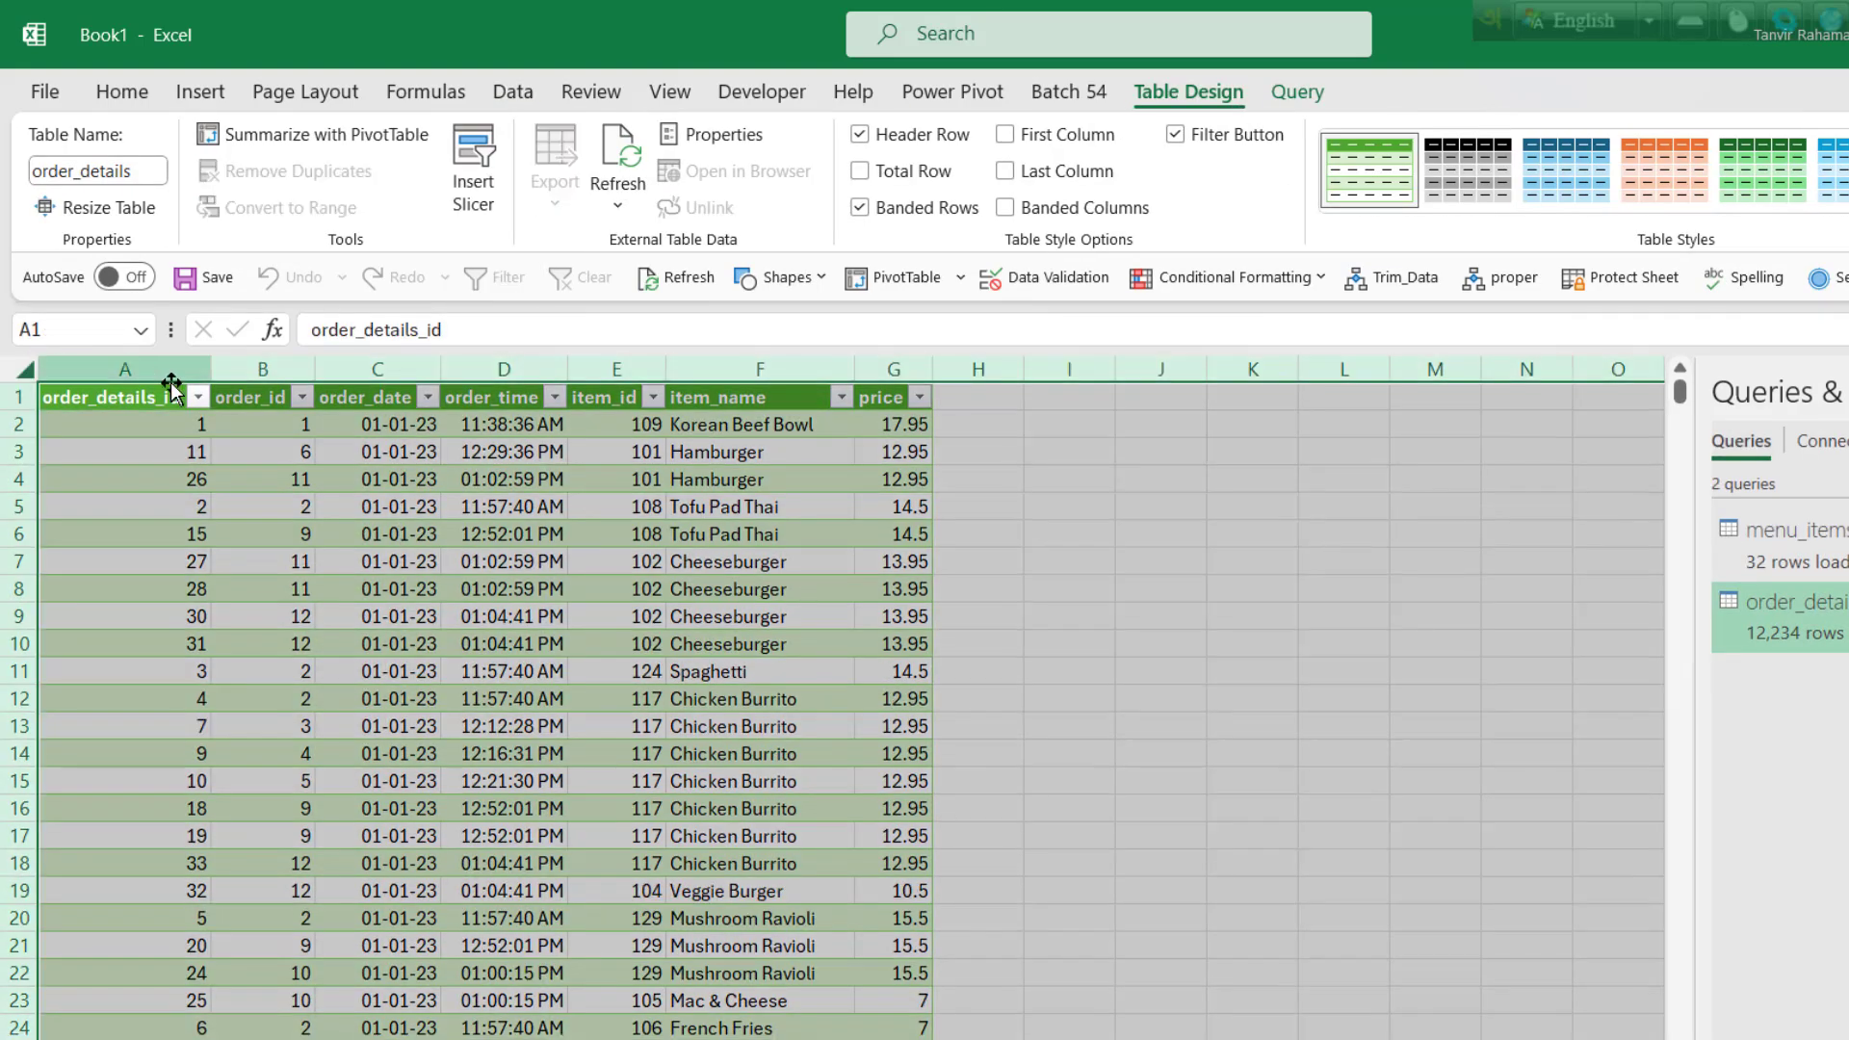
left_click_drag(208, 372, 208, 371)
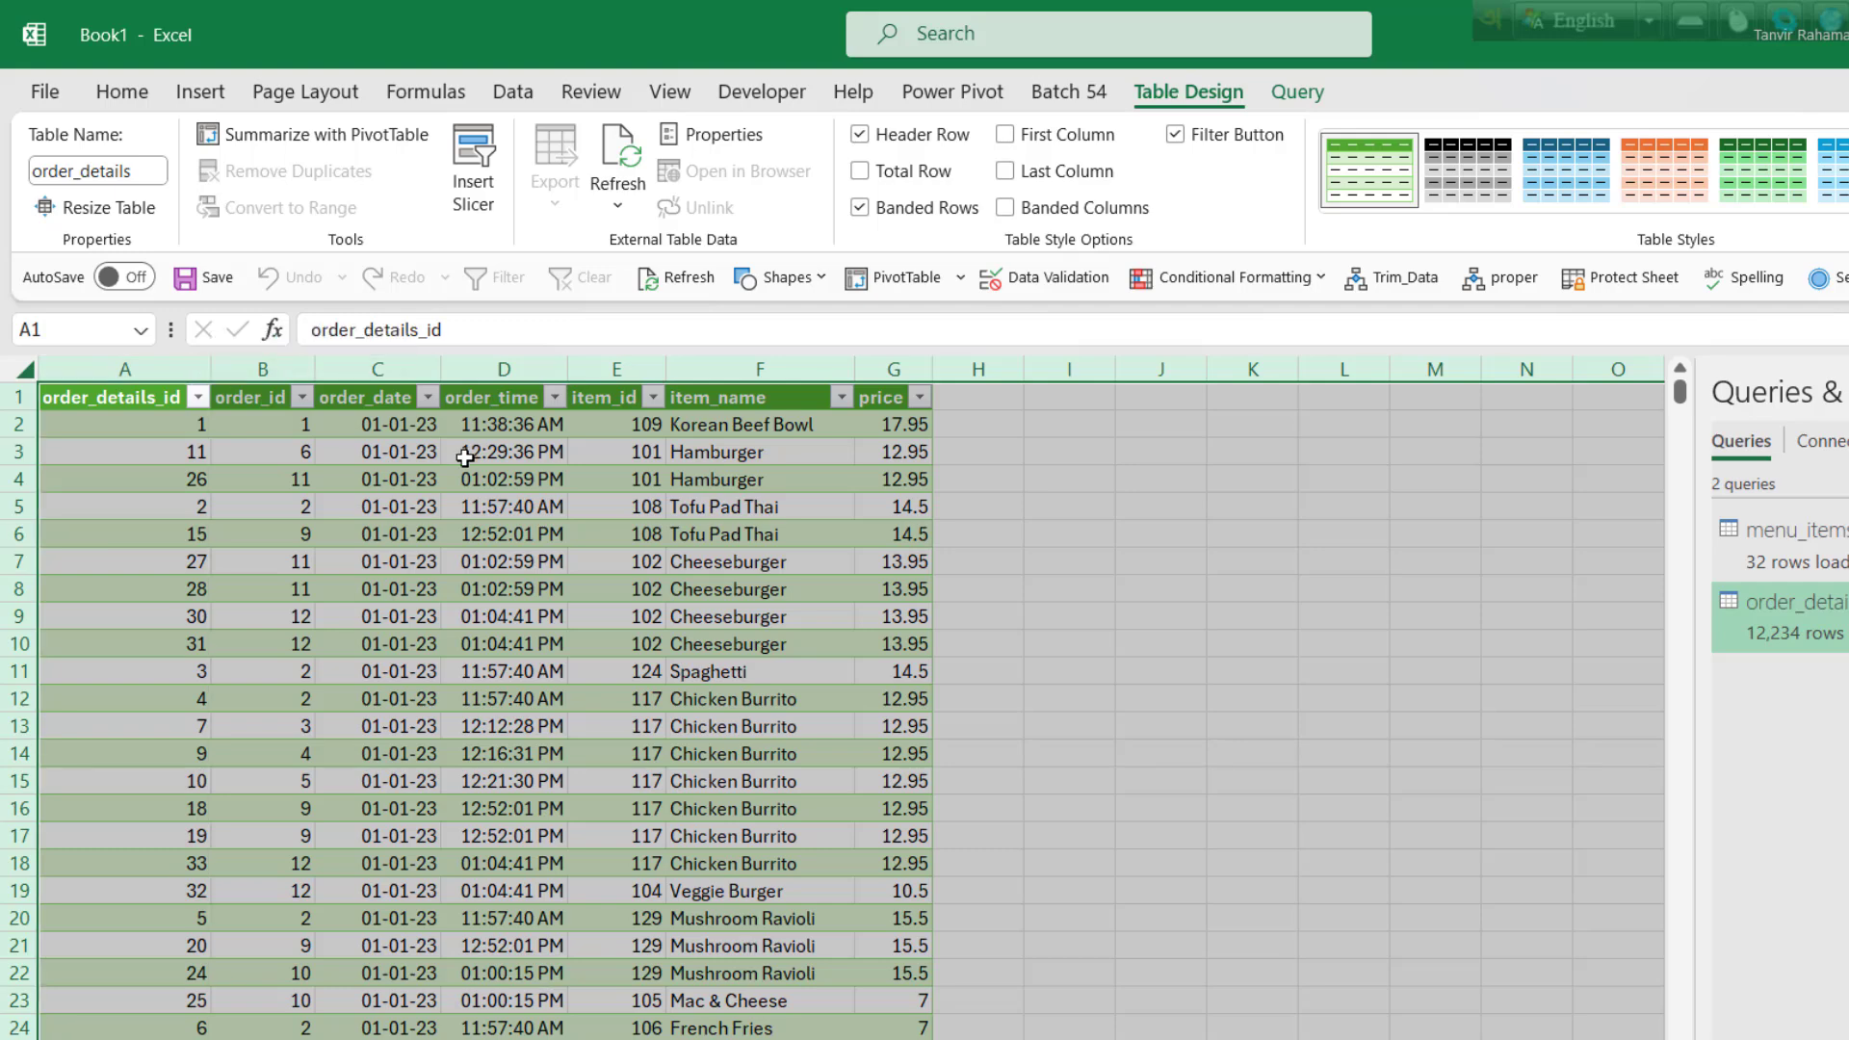
left_click(343, 451)
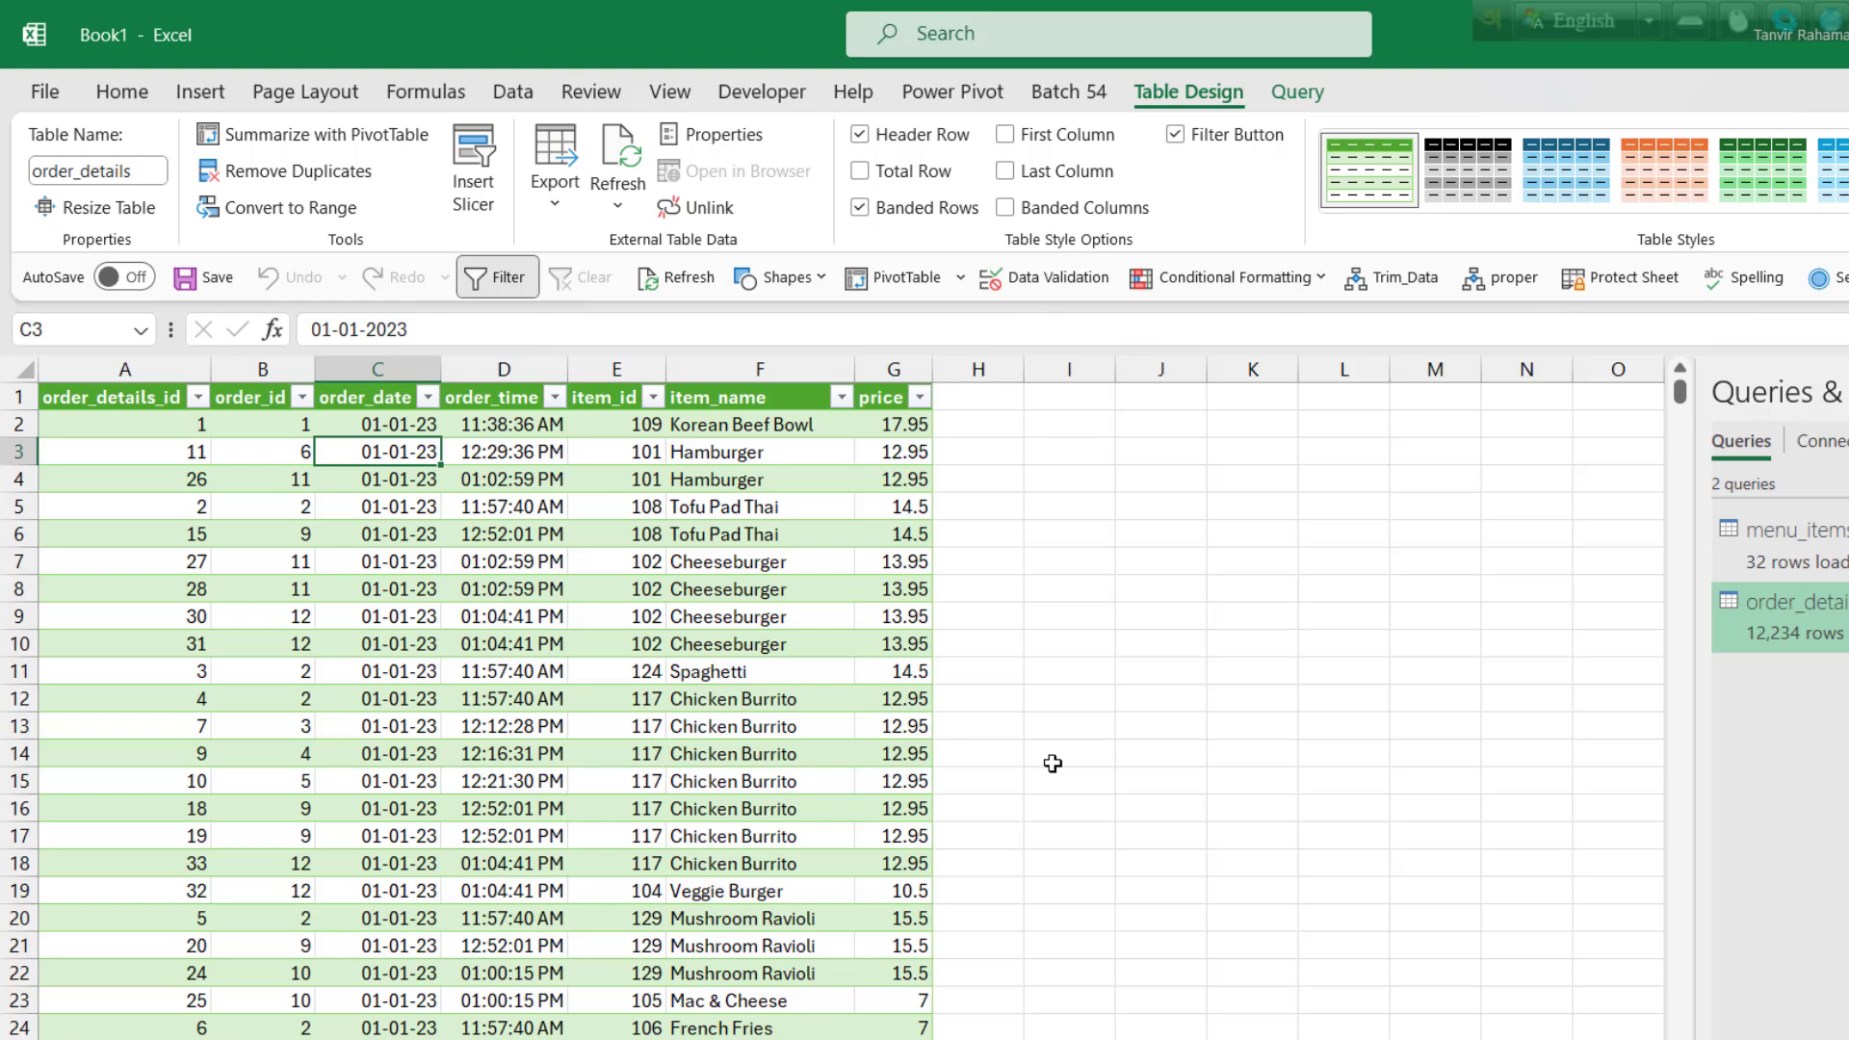
left_click(732, 645)
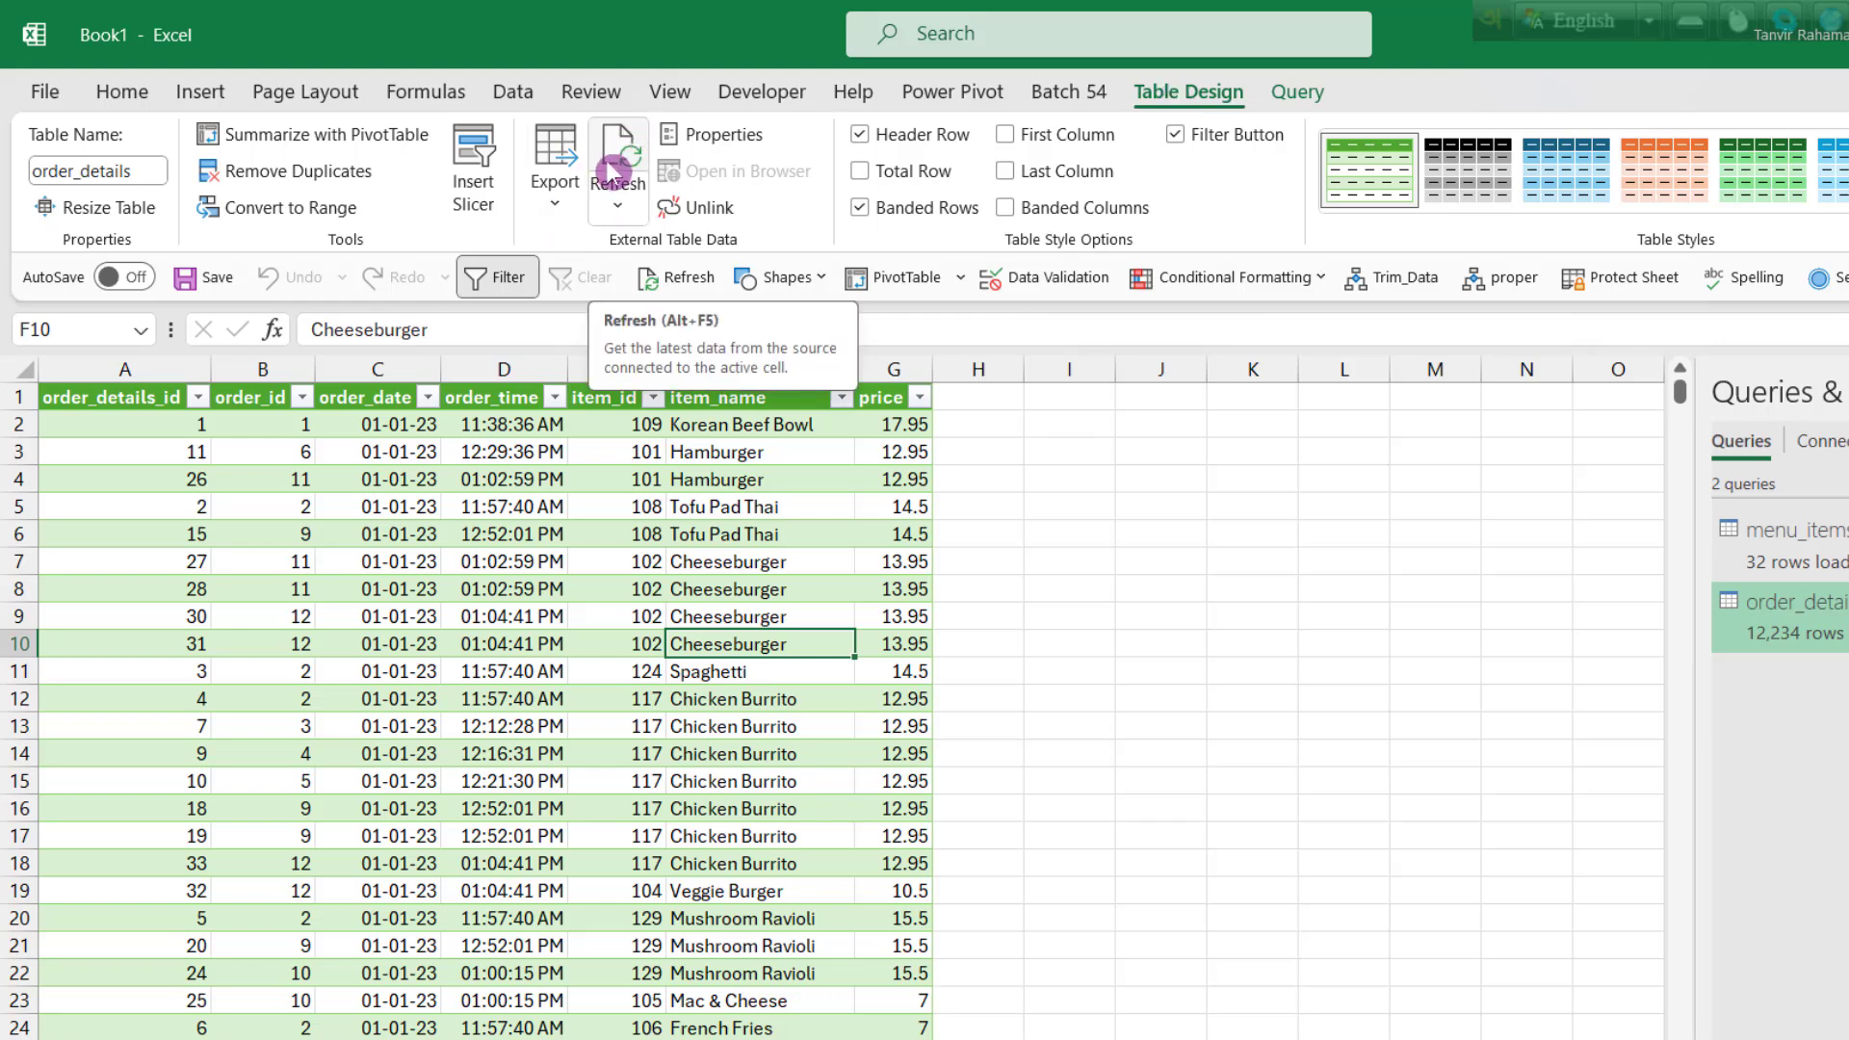
left_click(520, 654)
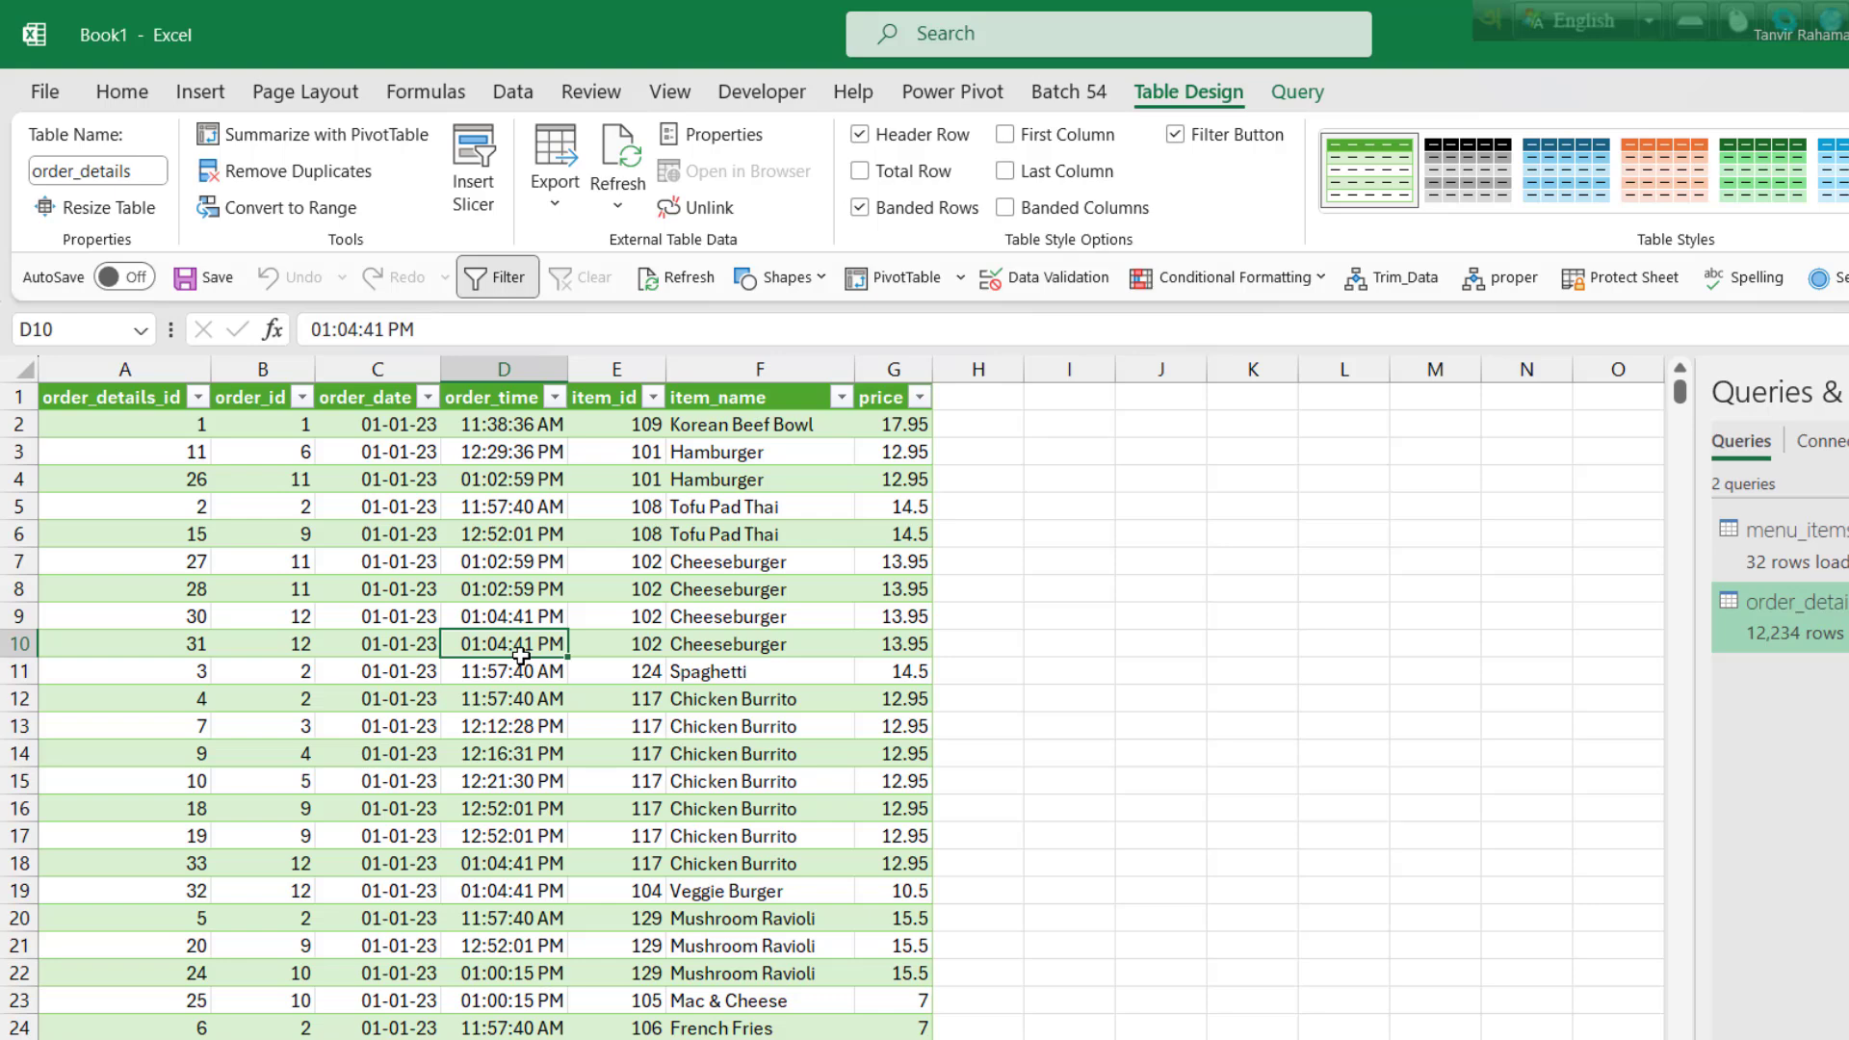
left_click(636, 671)
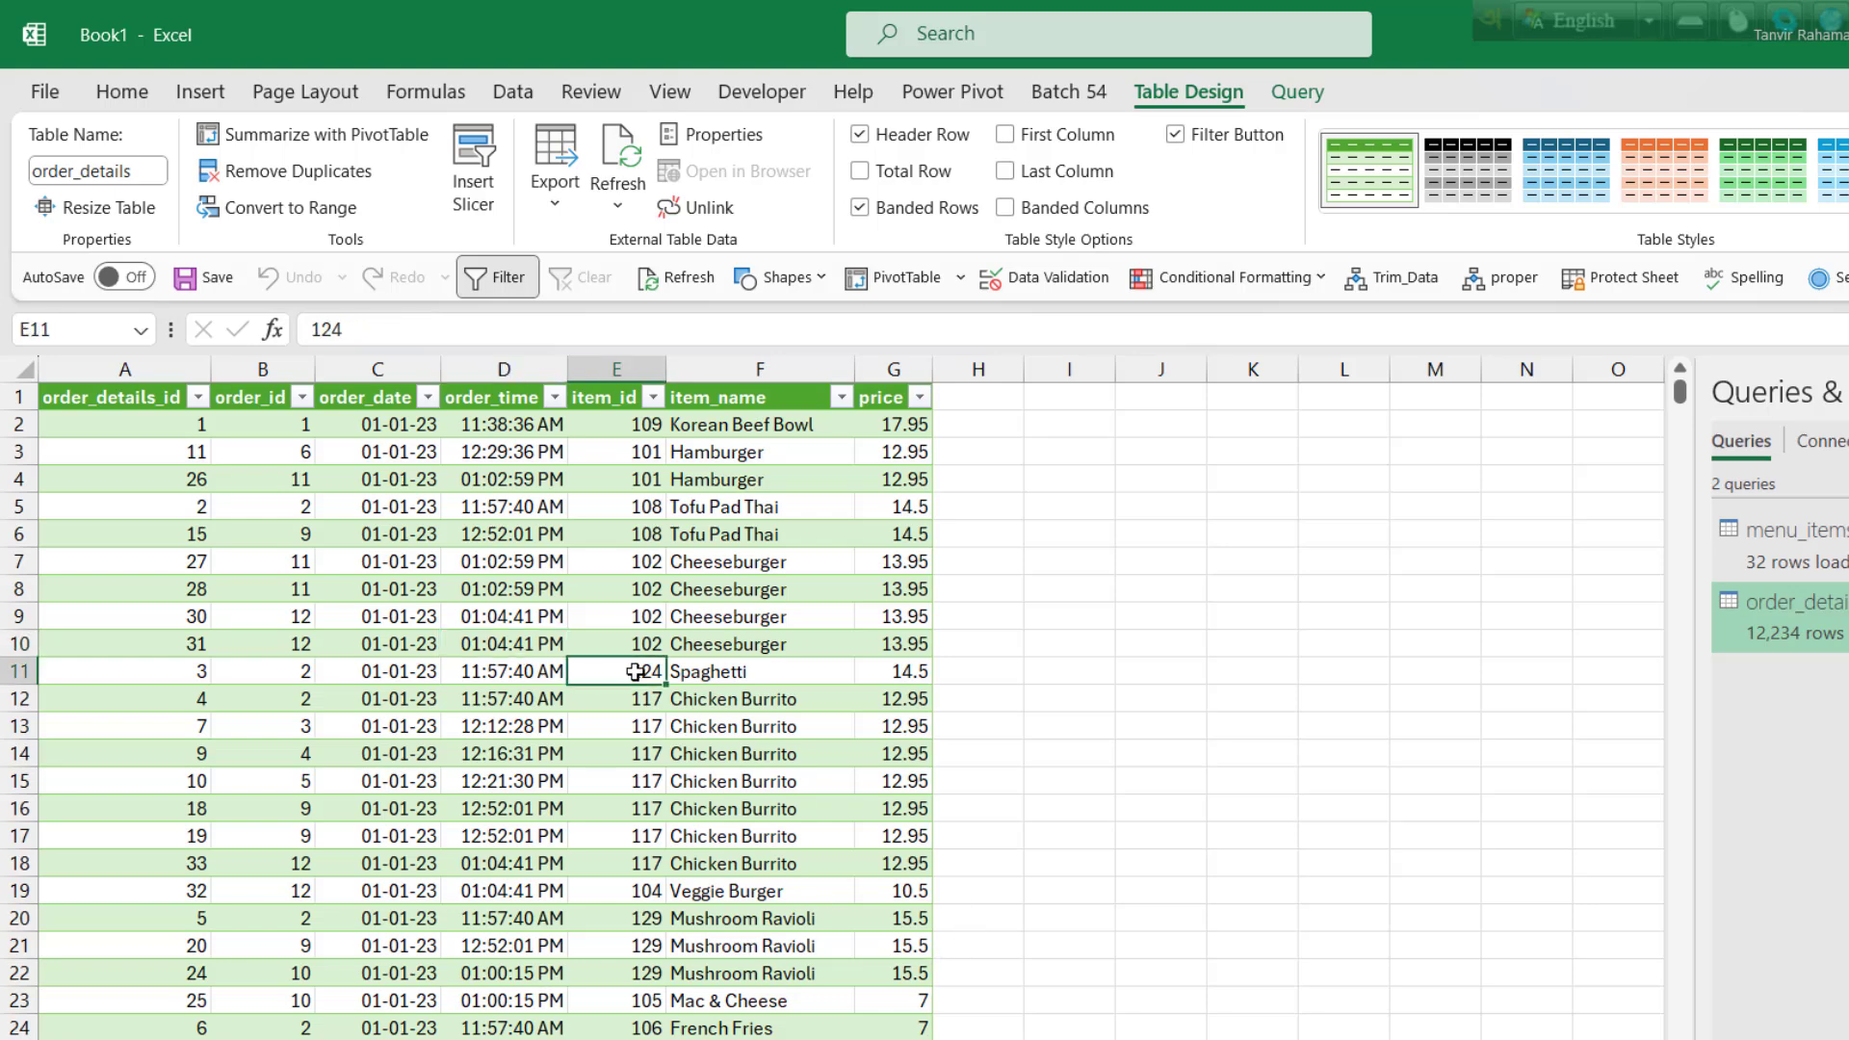